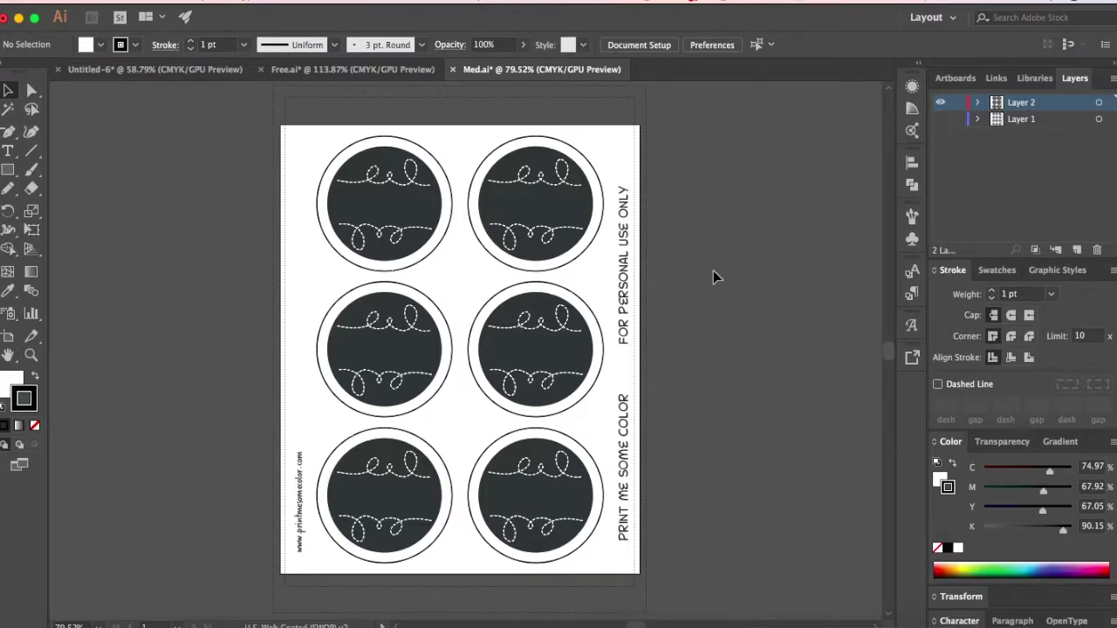
# Create a new 8 by 10 inch Illustrator document
pyautogui.click(131, 1)
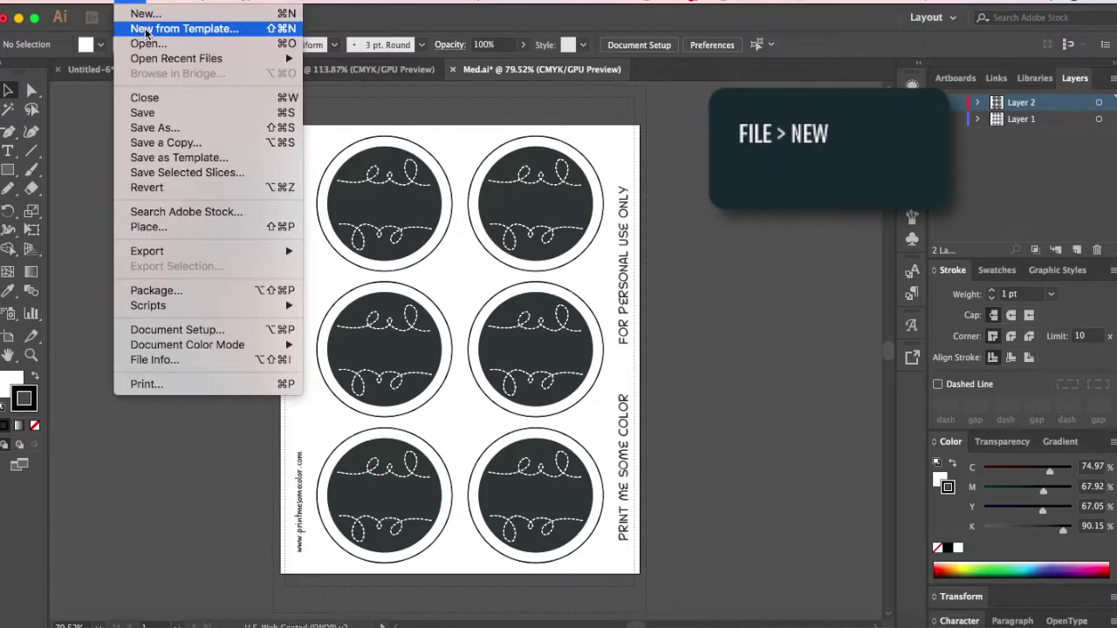
pyautogui.click(145, 15)
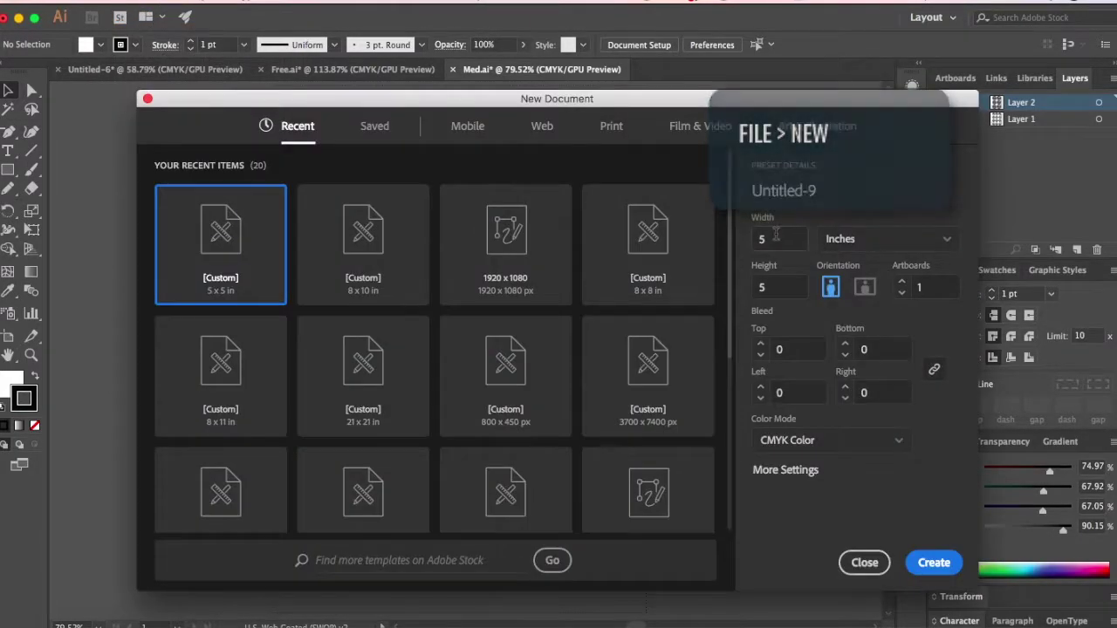
pyautogui.write('8')
pyautogui.press('Tab')
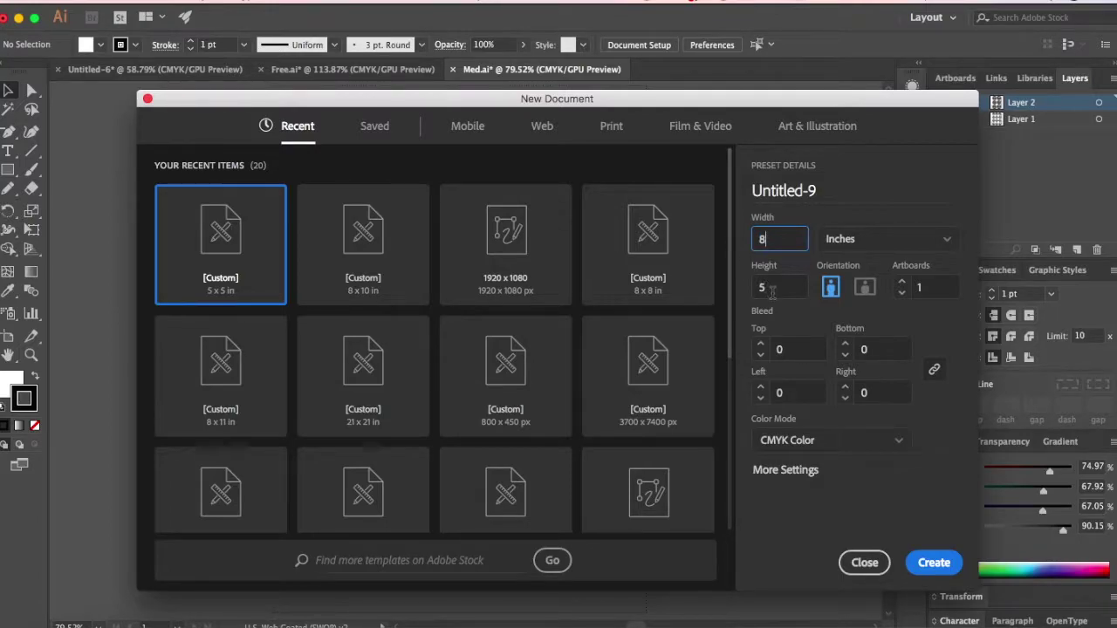
pyautogui.write('10')
pyautogui.press('Return')
# Draw a circle near the page's upper left with the Ellipse Tool
pyautogui.moveTo(10, 177); pyautogui.dragTo(74, 211)
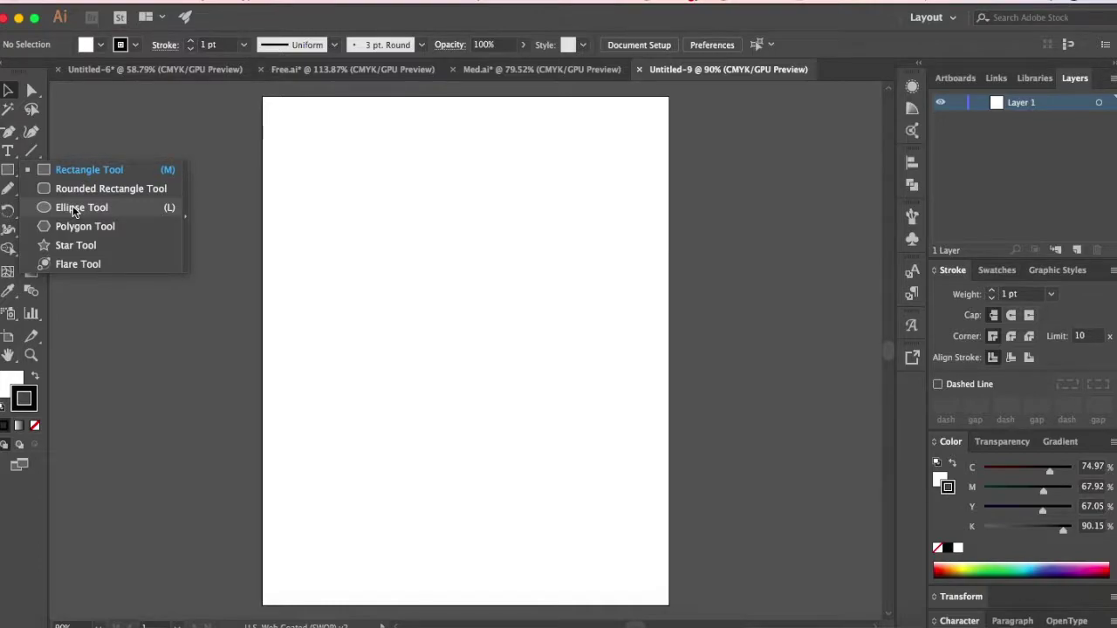
pyautogui.click(74, 211)
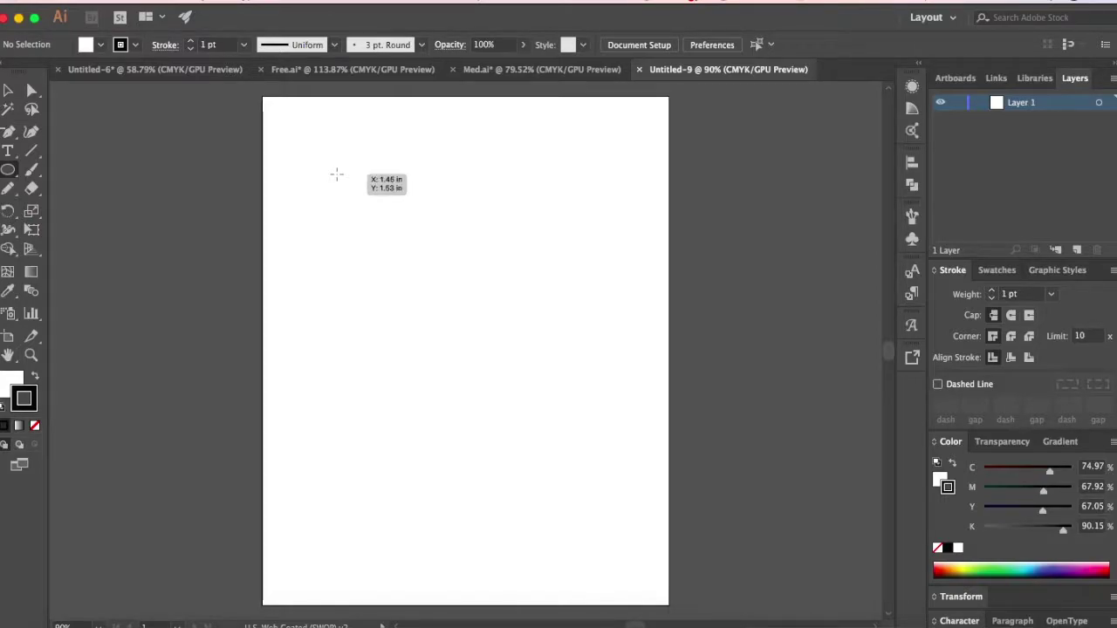
pyautogui.moveTo(336, 174); pyautogui.dragTo(434, 280)
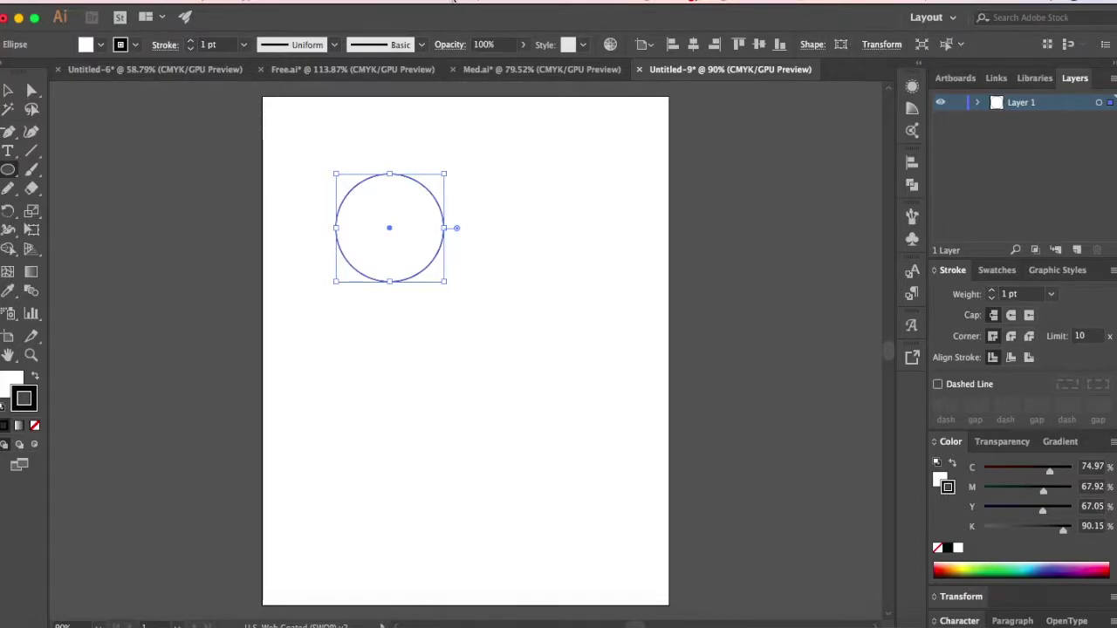
pyautogui.click(452, 5)
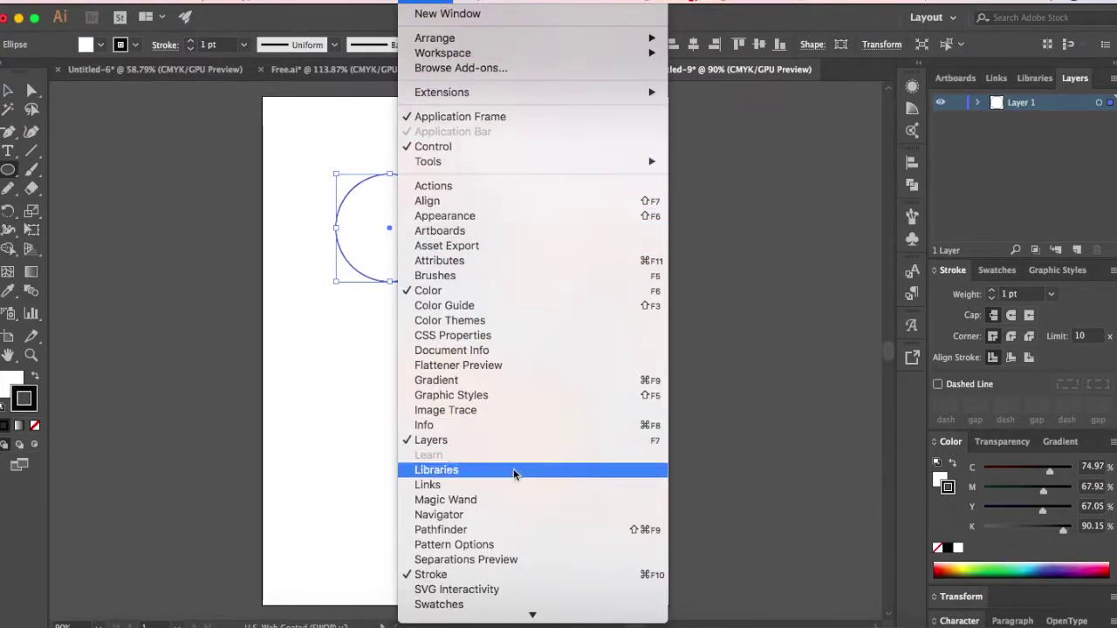
# Set the circle to 2 in wide with linked proportions, making it 2 × 2 inches
pyautogui.scroll(-5, 513, 469)
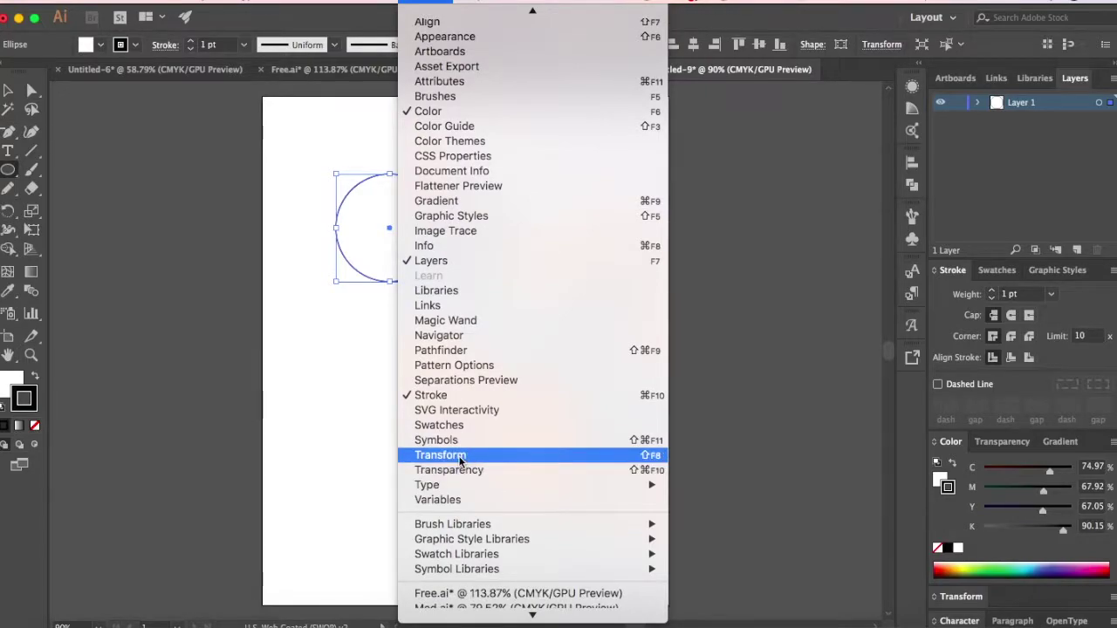
pyautogui.click(458, 455)
pyautogui.click(881, 43)
pyautogui.click(843, 71)
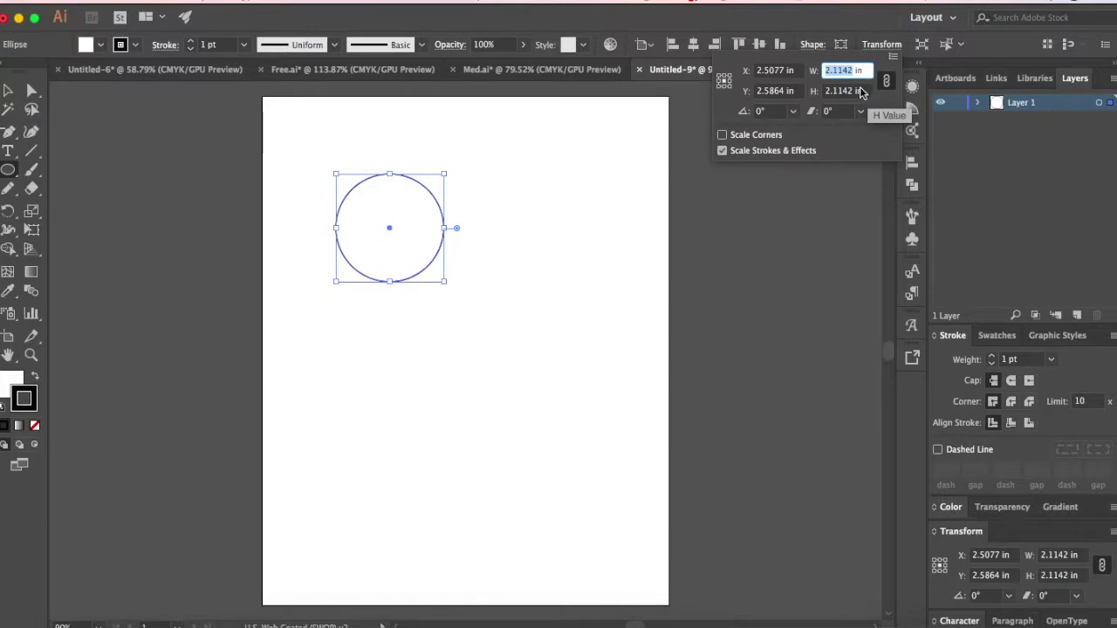
pyautogui.write('2')
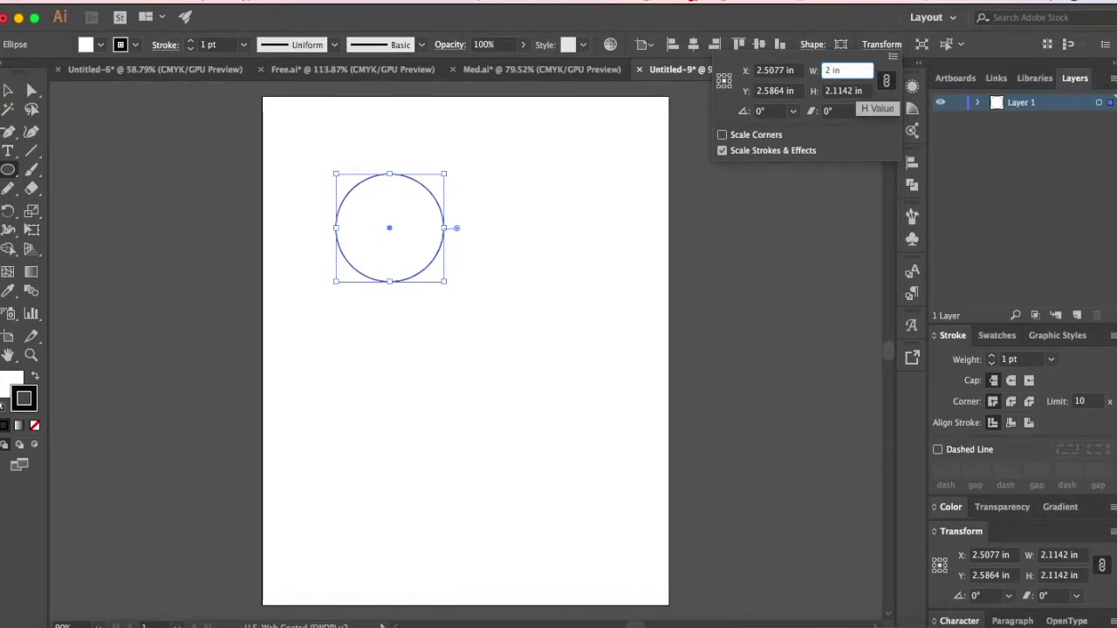
pyautogui.press('Tab')
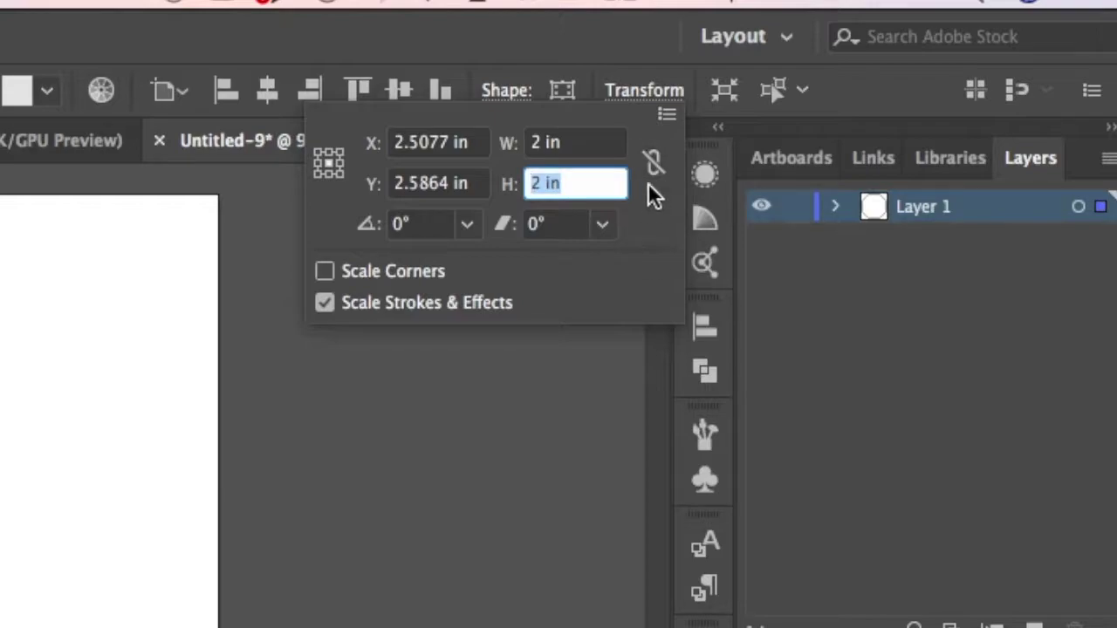
pyautogui.click(652, 166)
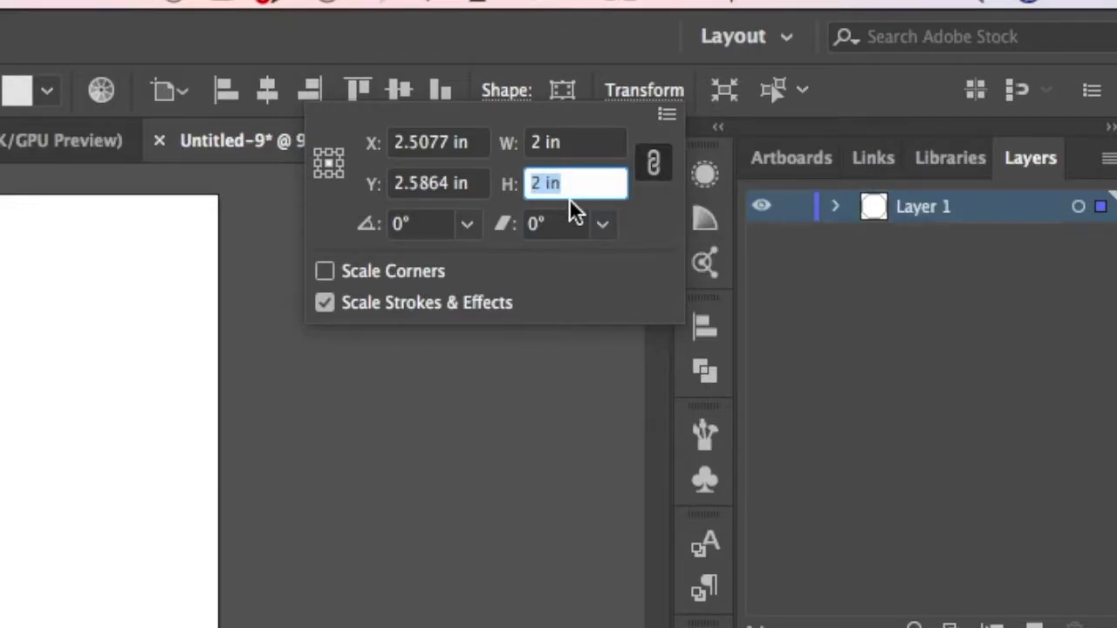
pyautogui.press('Return')
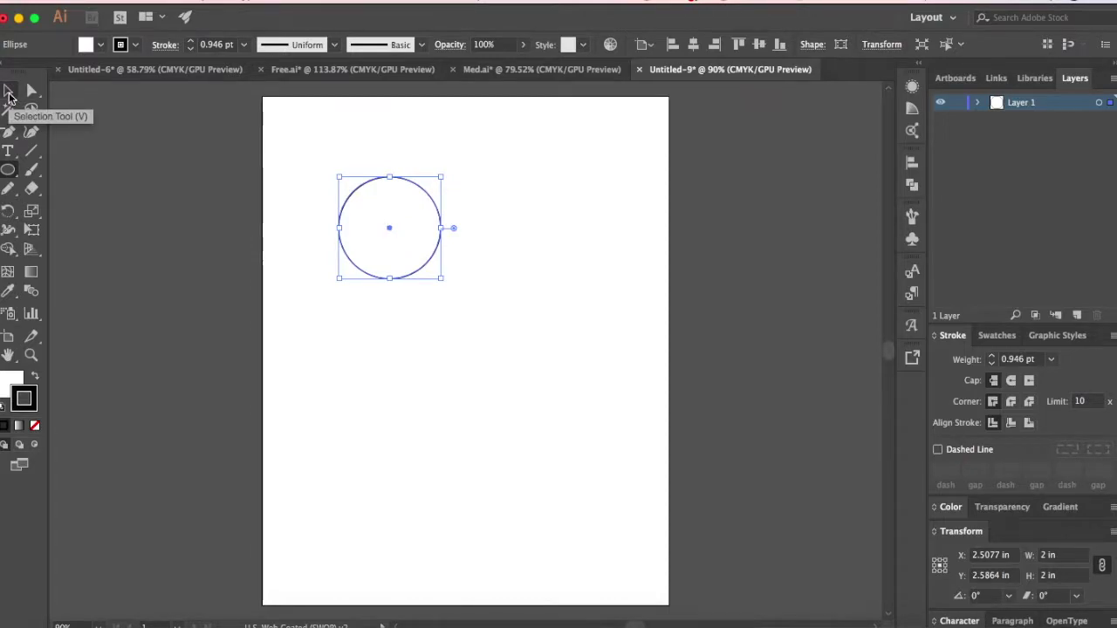
# Paste a copy in front of the circle and scale it from its centre to about 1.67 inches
pyautogui.click(9, 93)
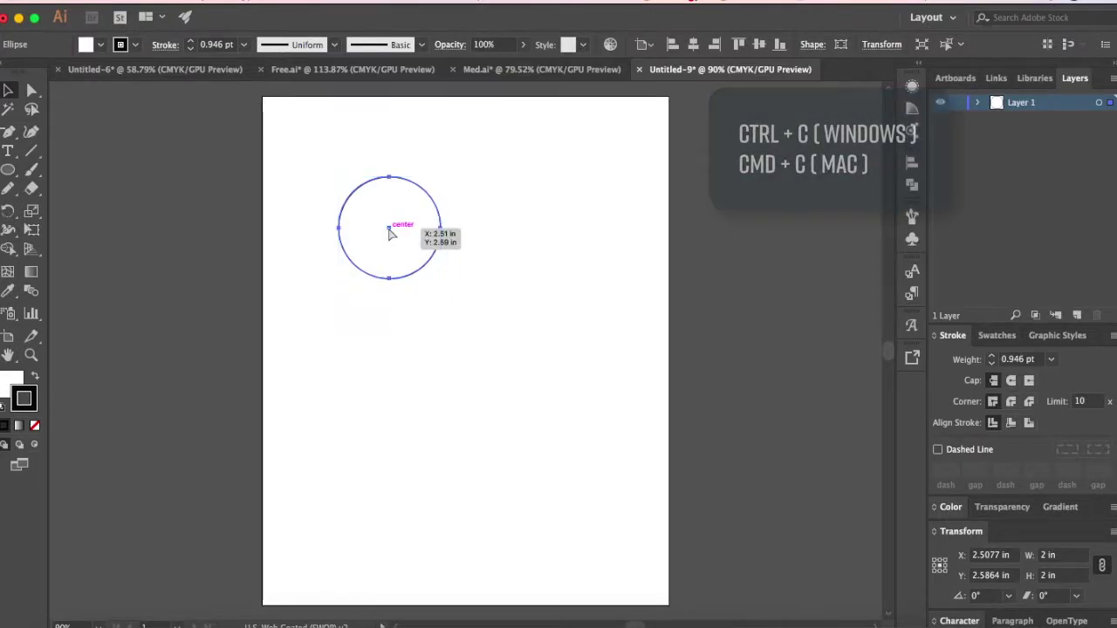
pyautogui.press('super+f')
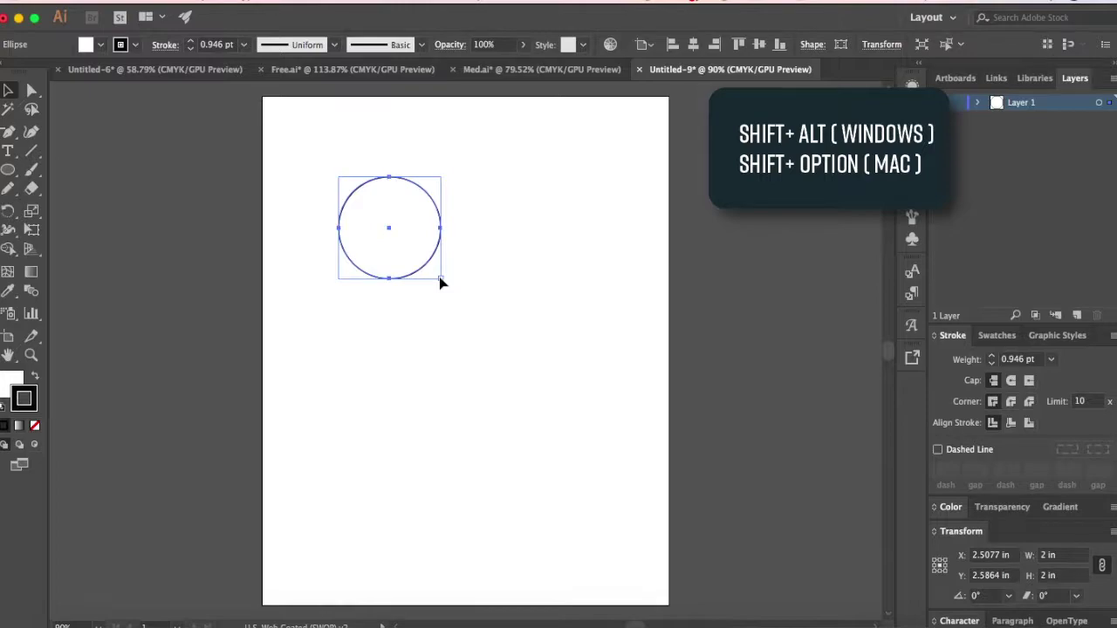
pyautogui.moveTo(440, 278); pyautogui.dragTo(433, 276)
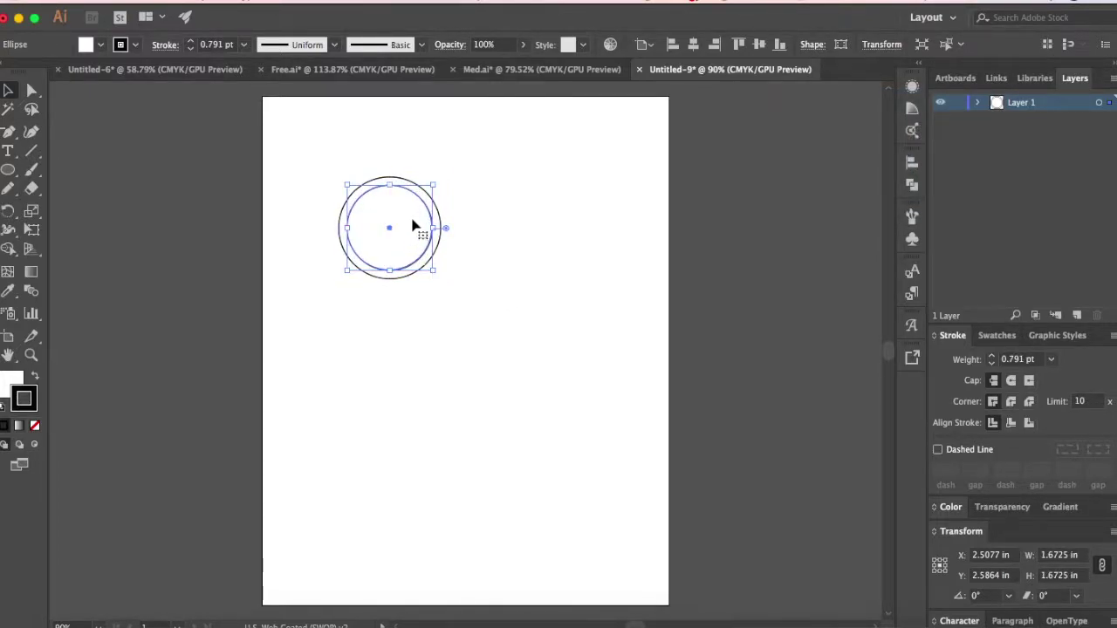
pyautogui.click(1035, 78)
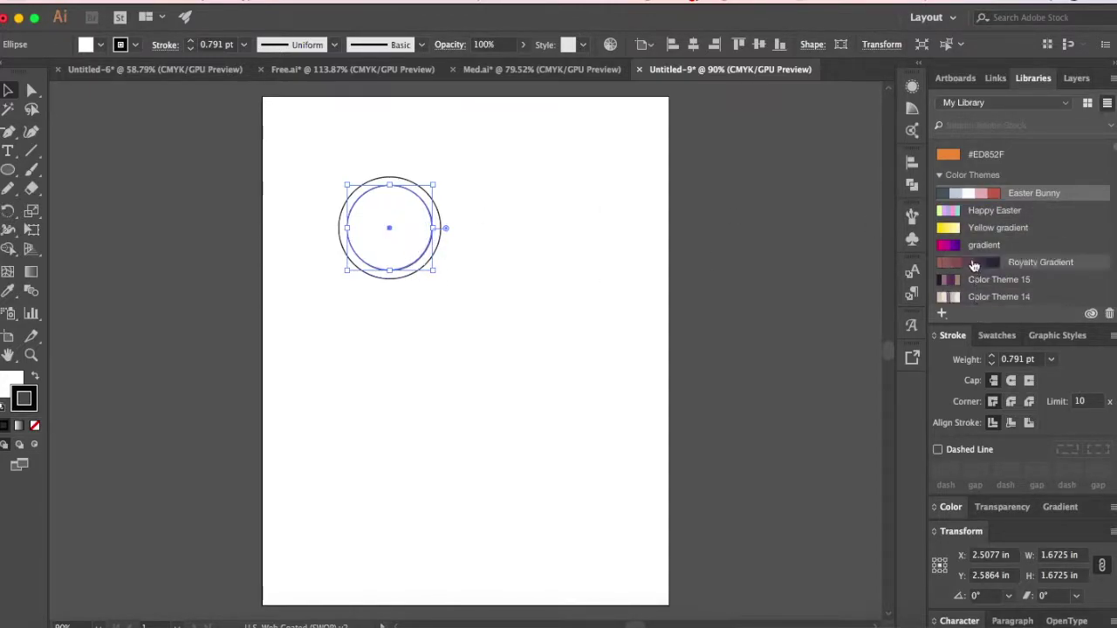
# Fill the inner circle with Gold Digger charcoal #2F3436 and set its stroke to None
pyautogui.scroll(-3, 995, 262)
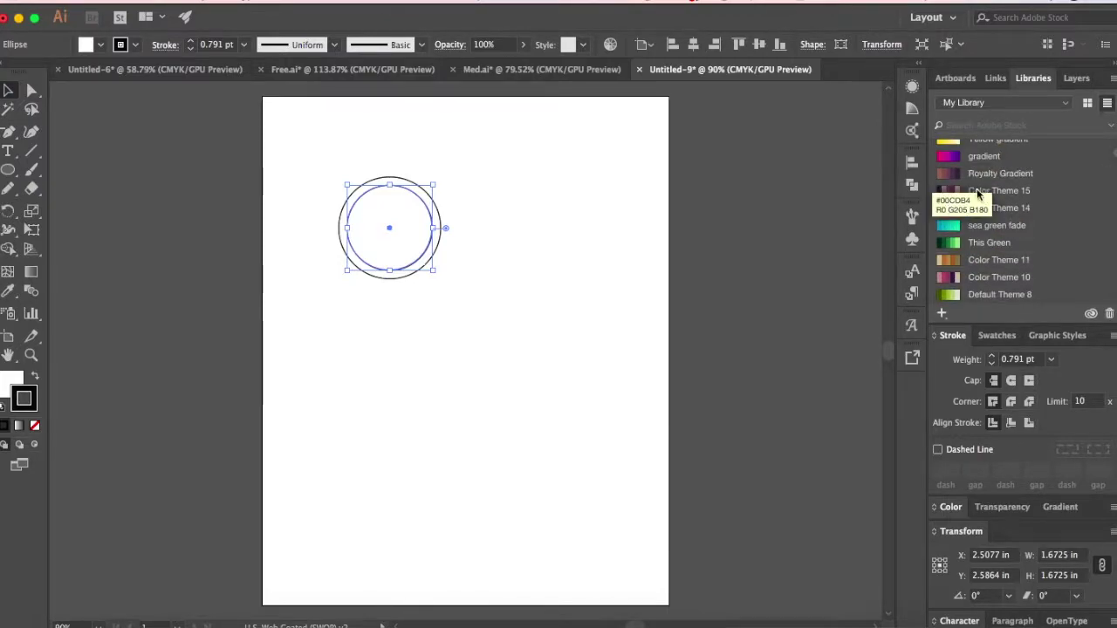
pyautogui.scroll(-4, 999, 253)
pyautogui.scroll(-3, 1003, 249)
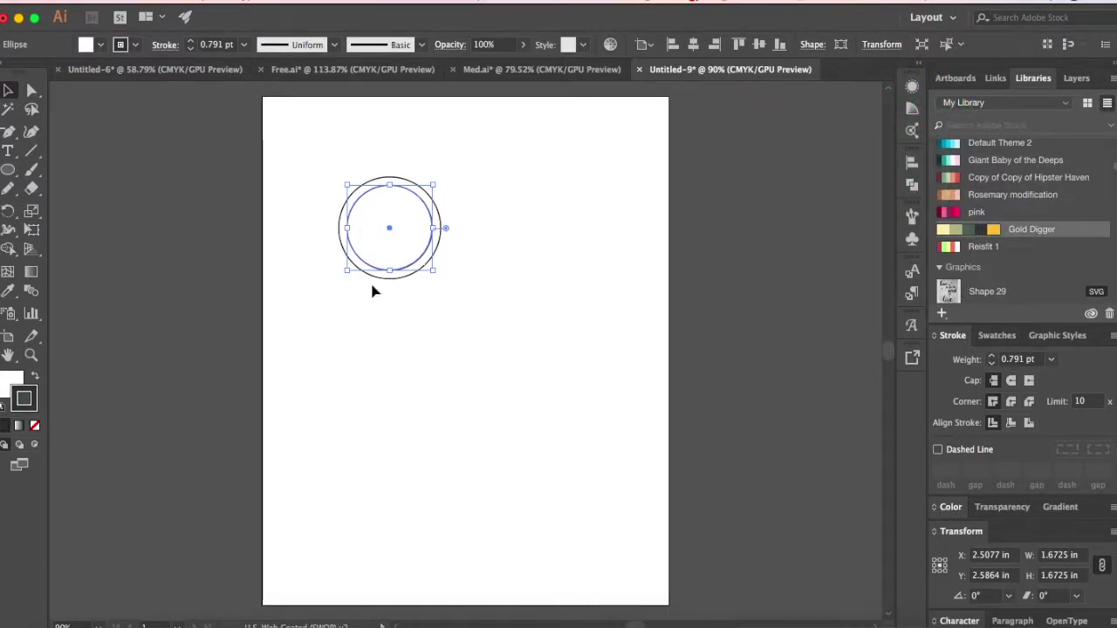
pyautogui.click(7, 381)
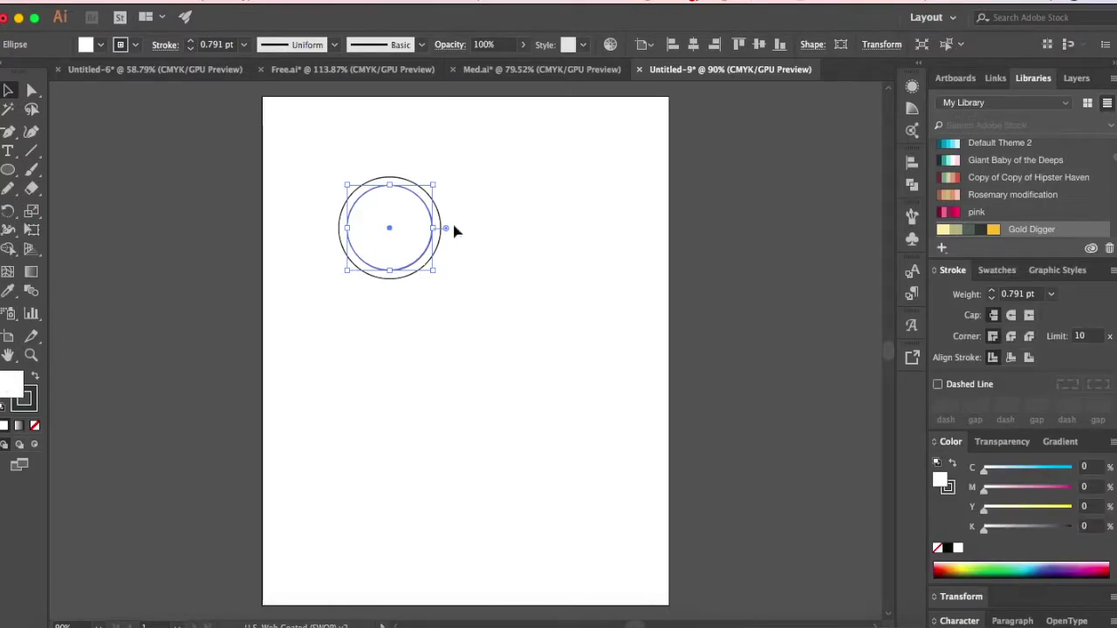
pyautogui.click(981, 231)
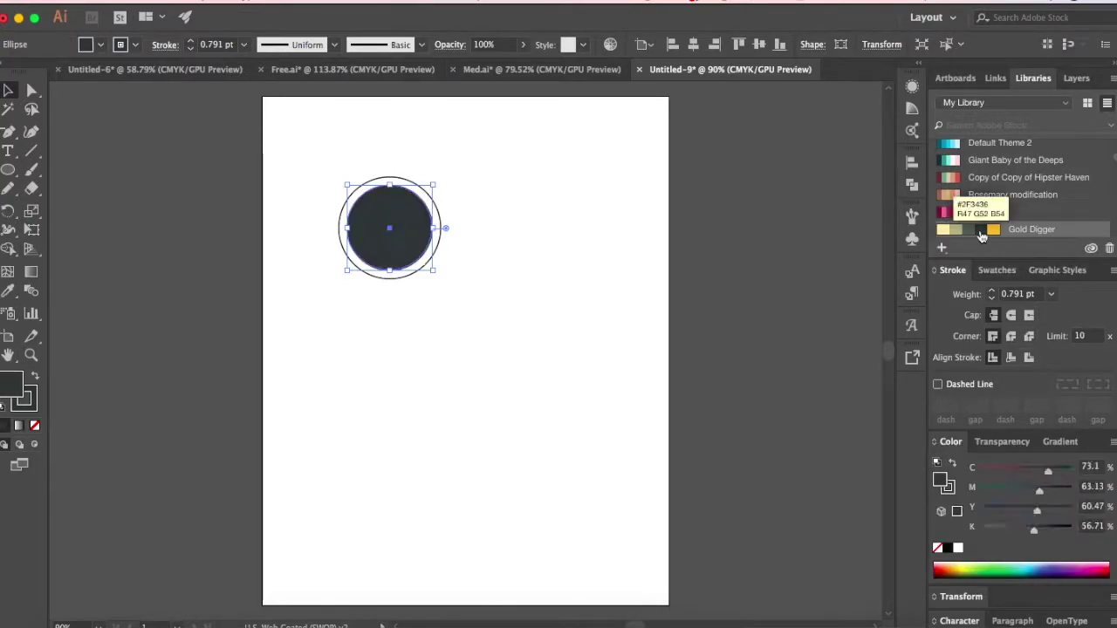
pyautogui.click(35, 402)
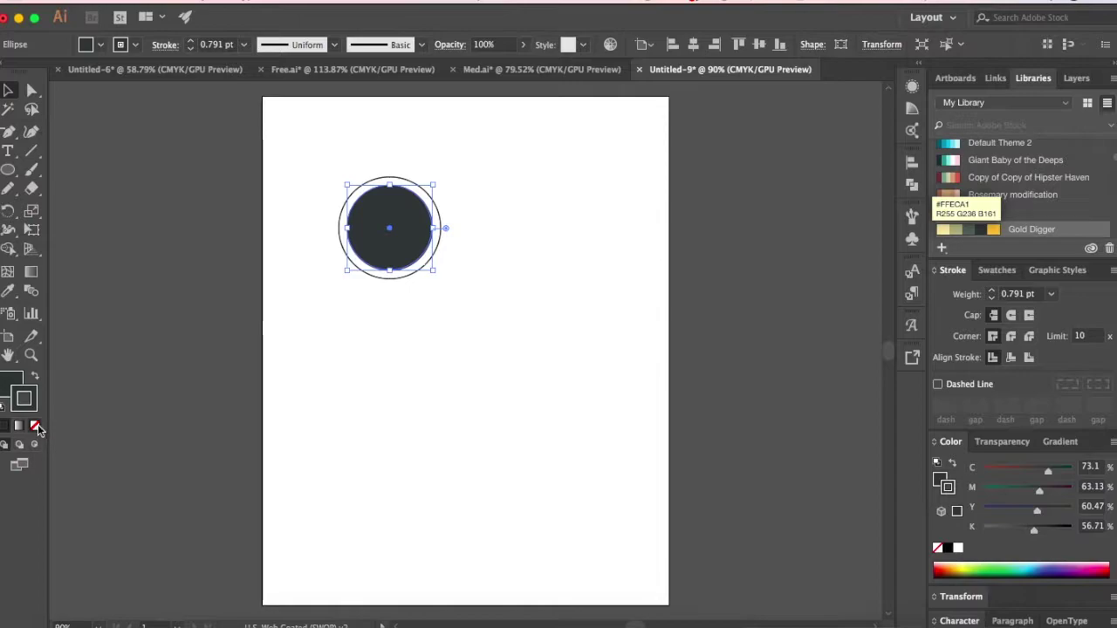
pyautogui.click(36, 426)
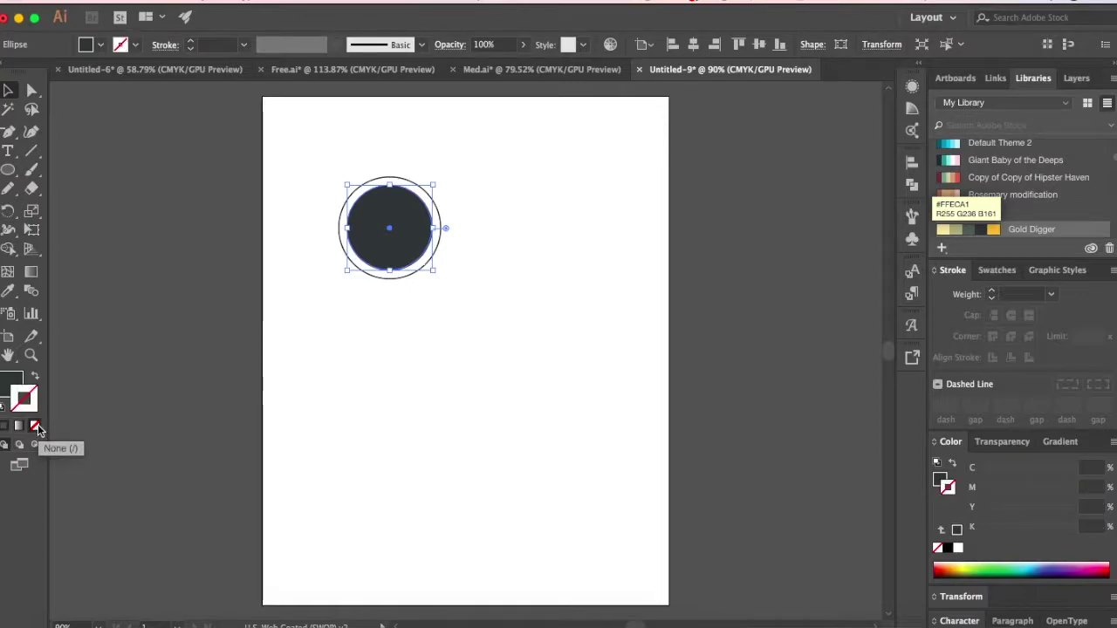
pyautogui.click(143, 362)
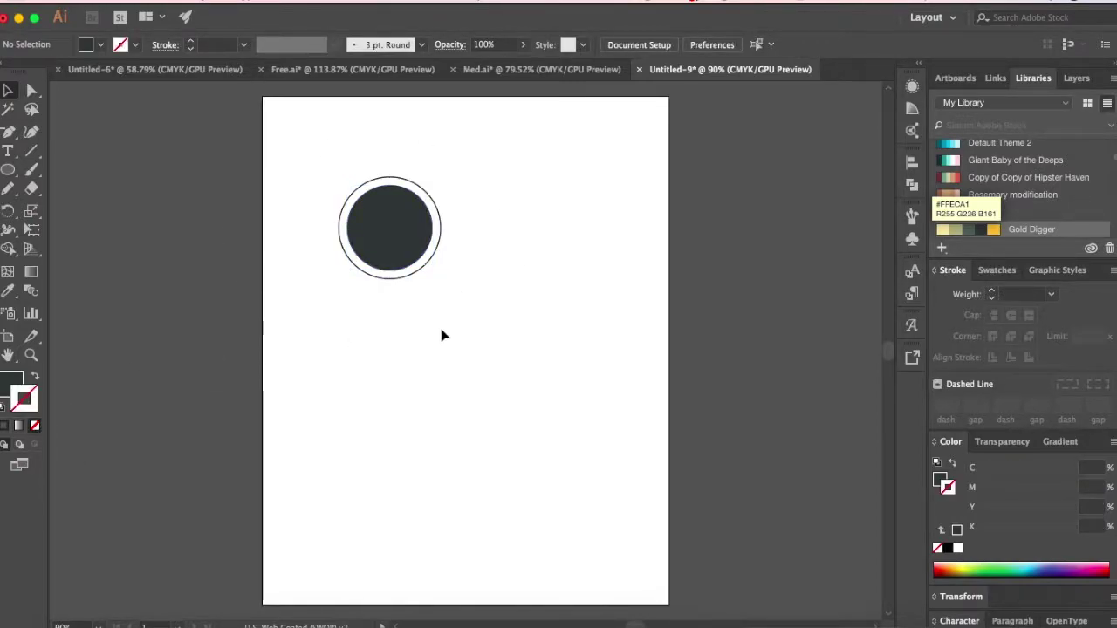
# Check the Med.ai reference labels, then draw a looping Pencil curl across the dark circle's upper half
pyautogui.scroll(5, 442, 335)
pyautogui.scroll(5, 442, 331)
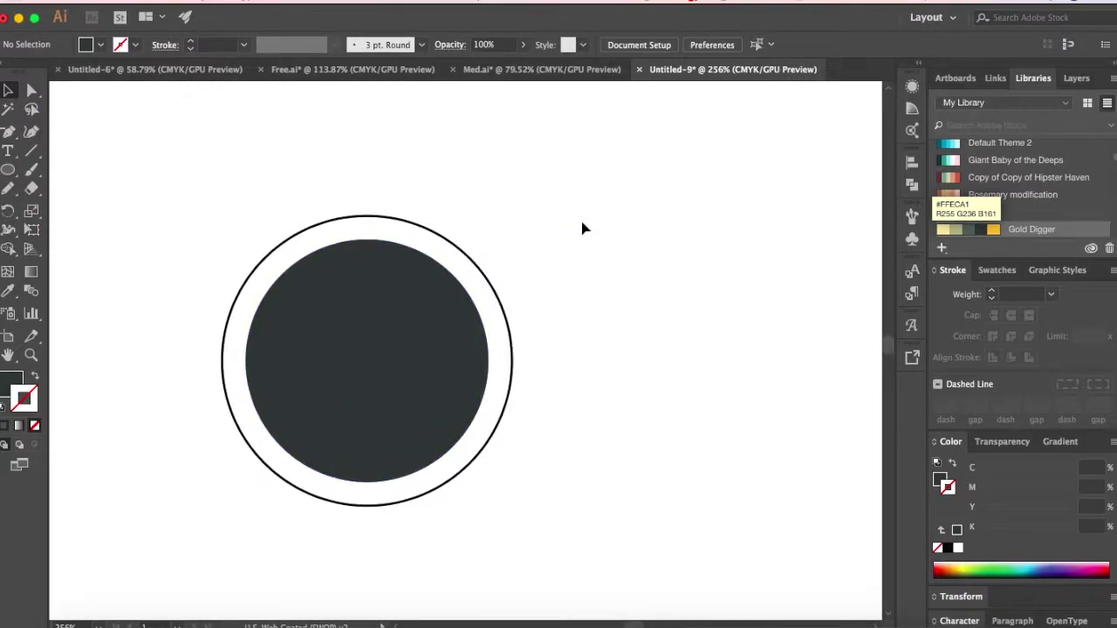
pyautogui.click(557, 72)
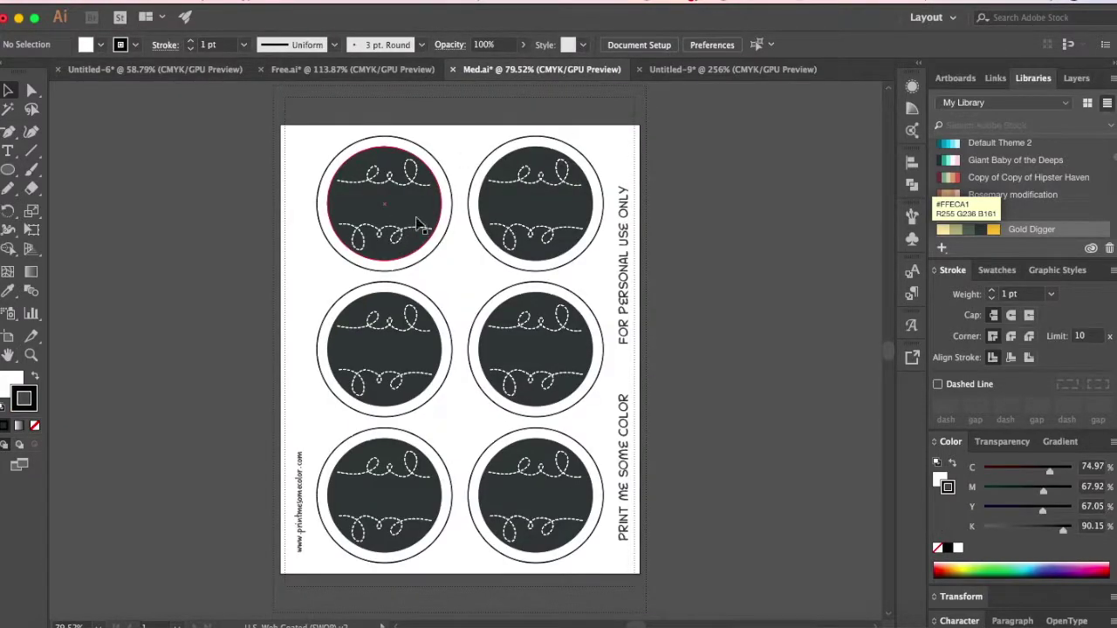
pyautogui.click(694, 70)
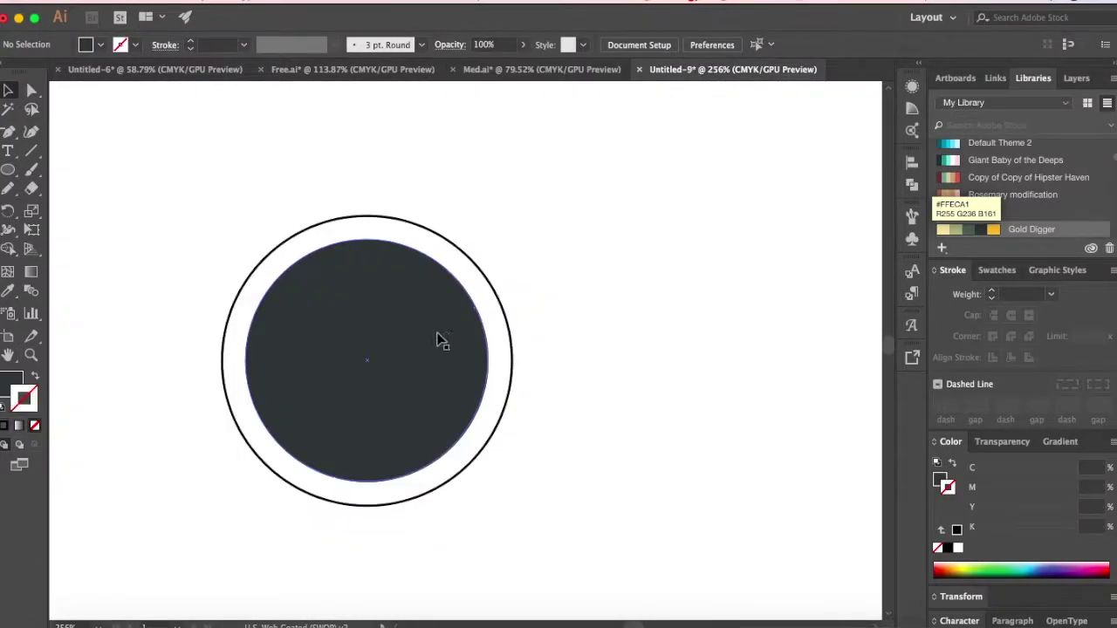
pyautogui.press('n')
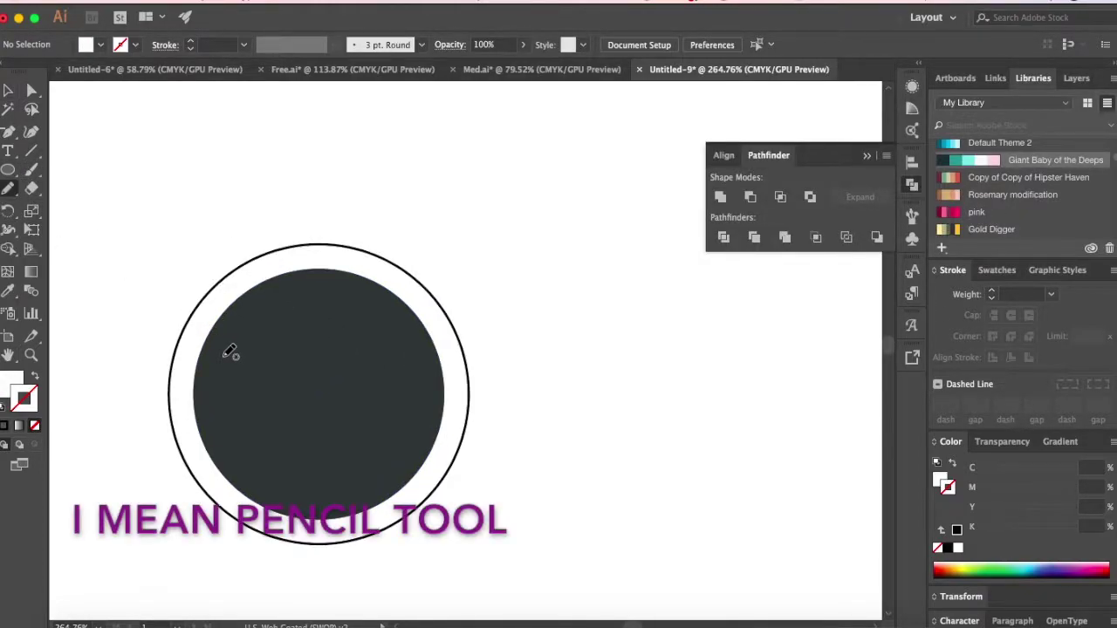
pyautogui.moveTo(208, 359)
pyautogui.mouseDown()
pyautogui.moveTo(293, 353)
pyautogui.moveTo(322, 333)
pyautogui.moveTo(328, 310)
pyautogui.moveTo(316, 303)
pyautogui.moveTo(332, 342)
pyautogui.moveTo(424, 356)
pyautogui.mouseUp()
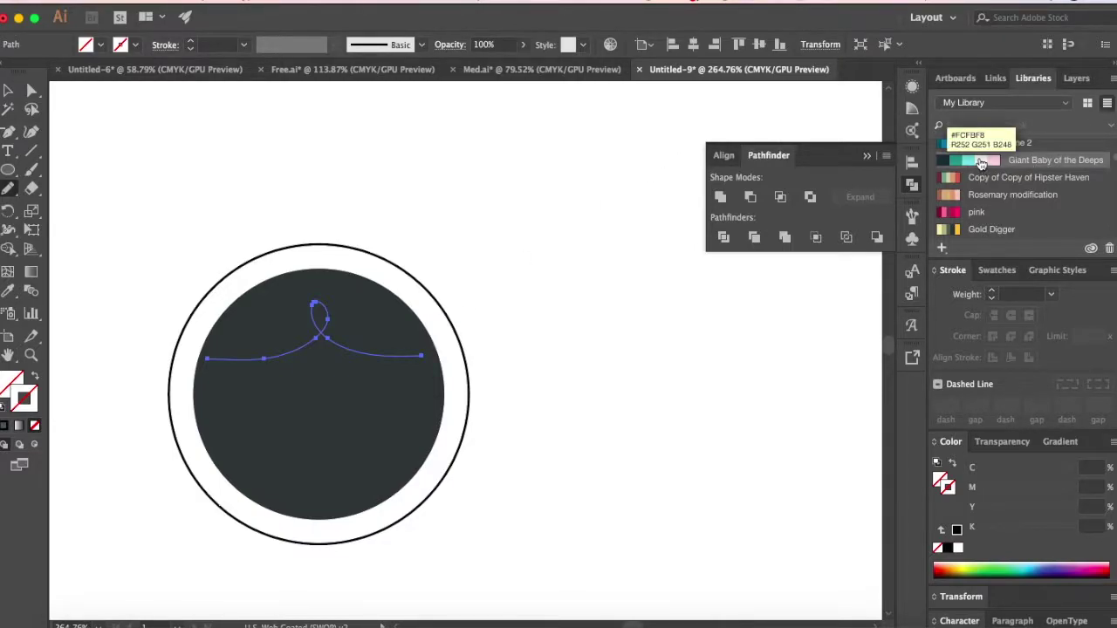
# Give the curl a white stroke with round caps and round joins
pyautogui.click(980, 164)
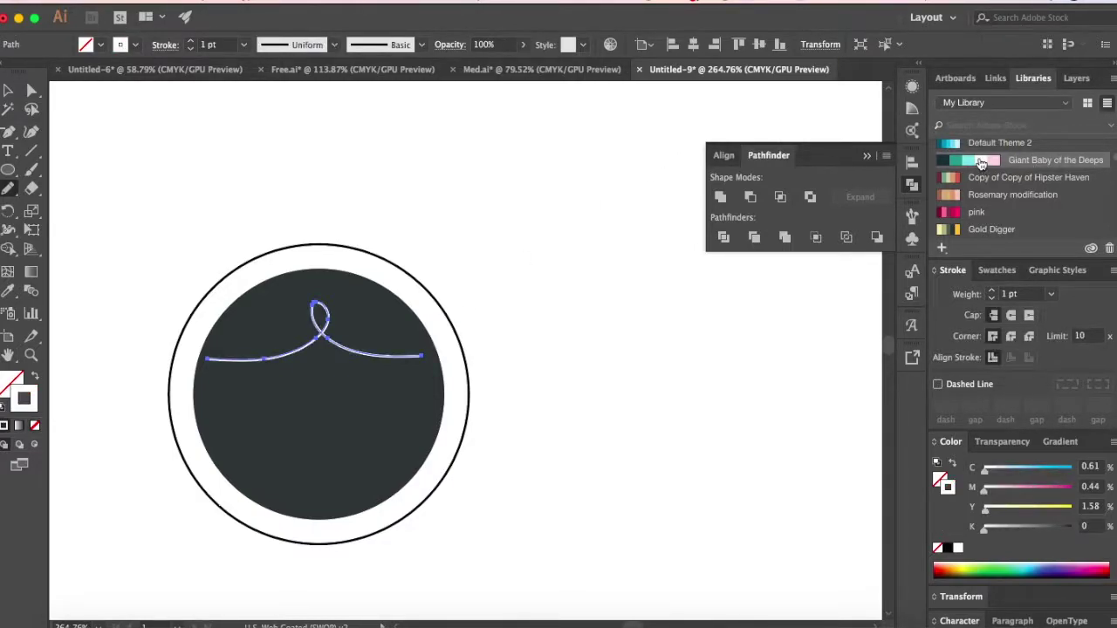
pyautogui.click(1010, 315)
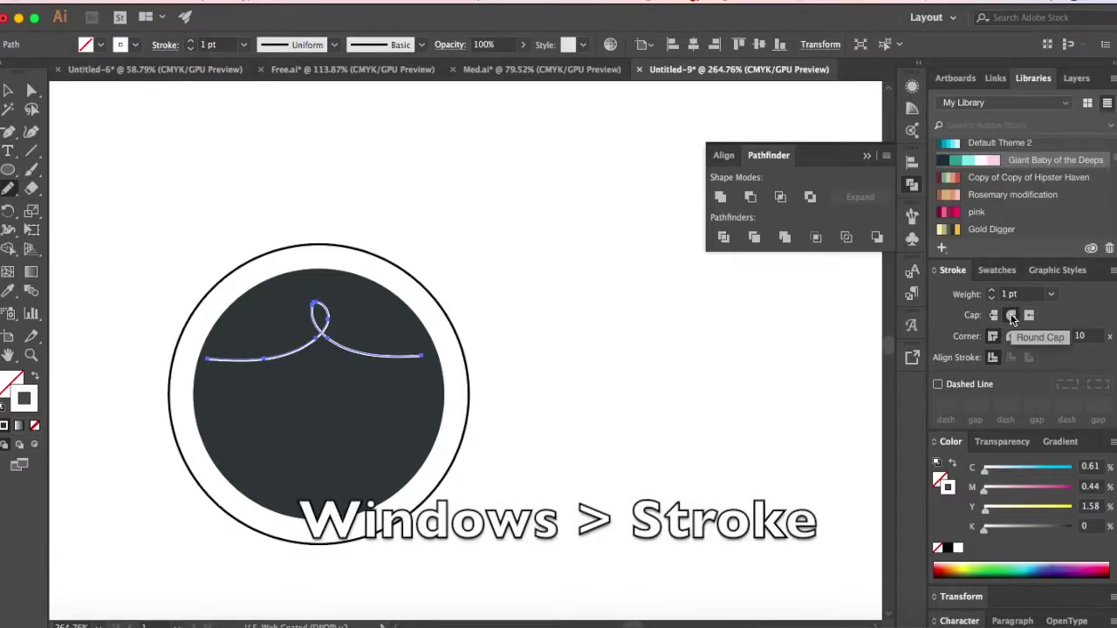
pyautogui.click(1011, 338)
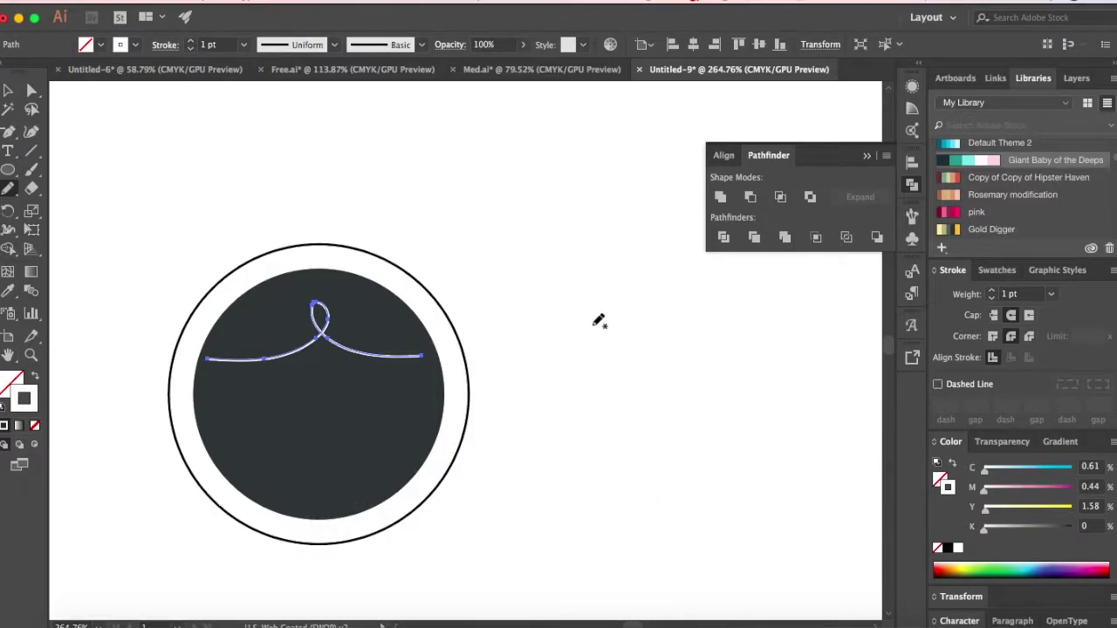
pyautogui.press('v')
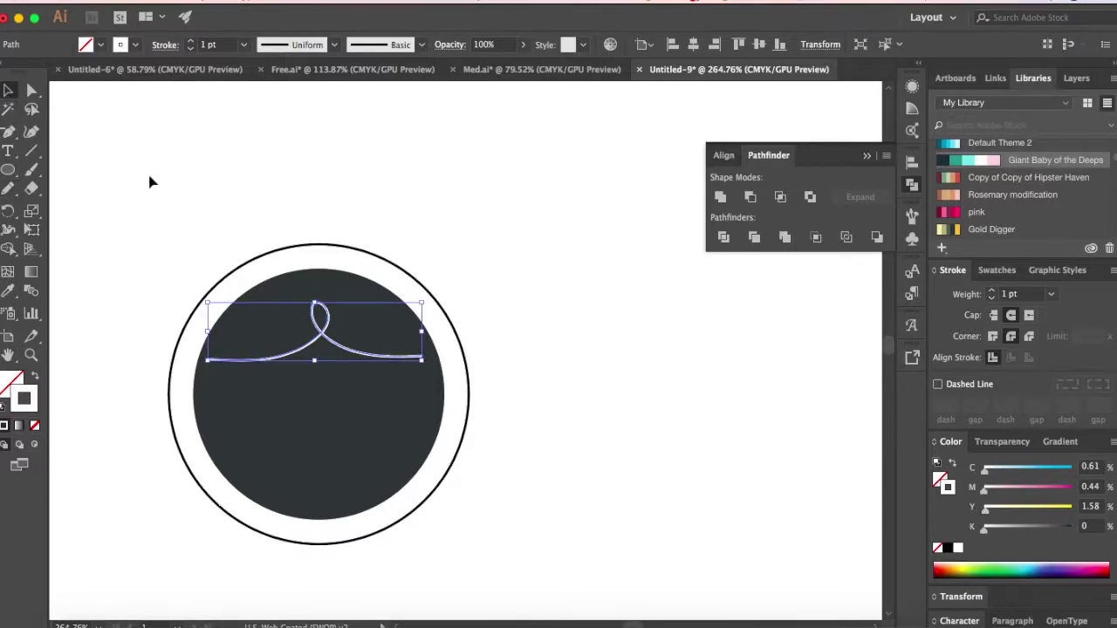
pyautogui.click(150, 181)
pyautogui.hscroll(-3, 581, 367)
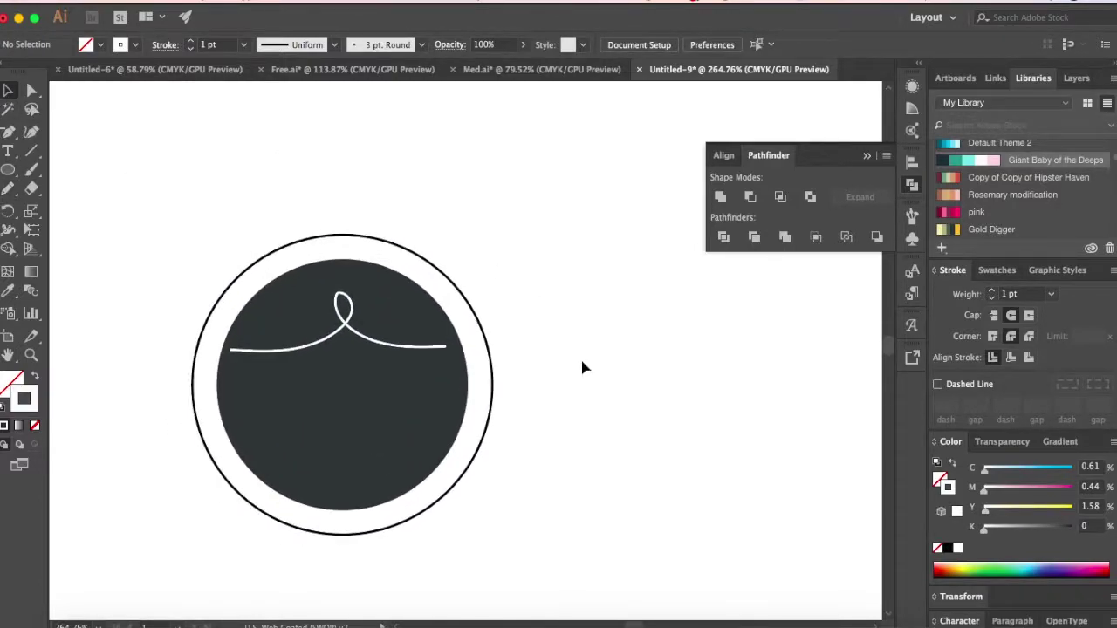
# Draw a V-shaped Pencil stroke beneath the loop
pyautogui.click(5, 191)
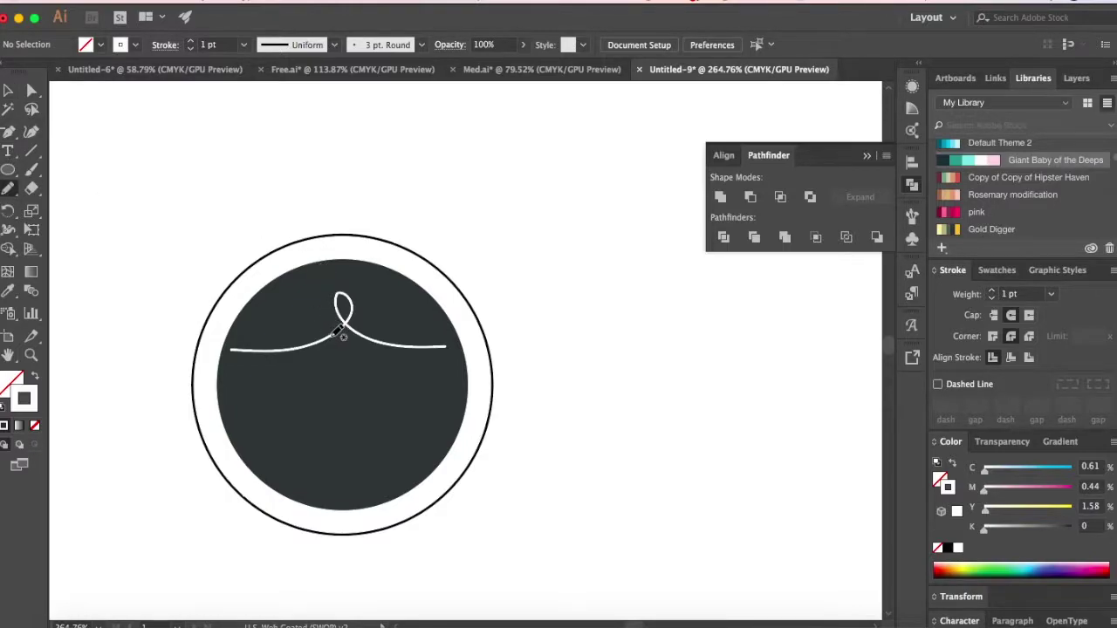
pyautogui.moveTo(335, 337)
pyautogui.mouseDown()
pyautogui.moveTo(347, 368)
pyautogui.moveTo(365, 336)
pyautogui.moveTo(332, 355)
pyautogui.moveTo(347, 379)
pyautogui.moveTo(374, 336)
pyautogui.mouseUp()
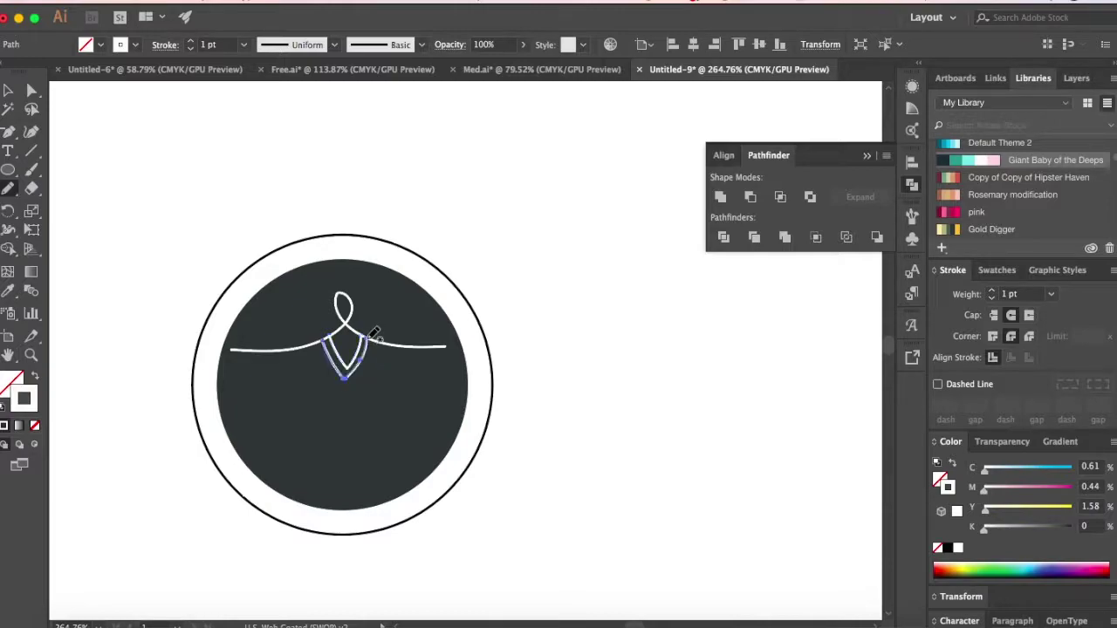
pyautogui.click(7, 91)
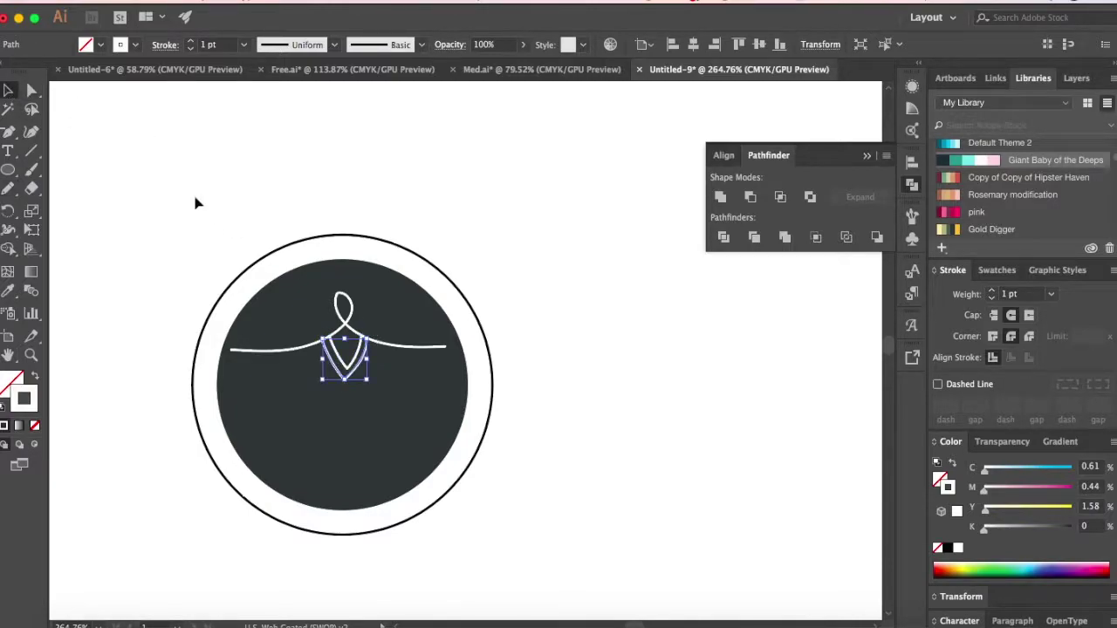
pyautogui.click(195, 200)
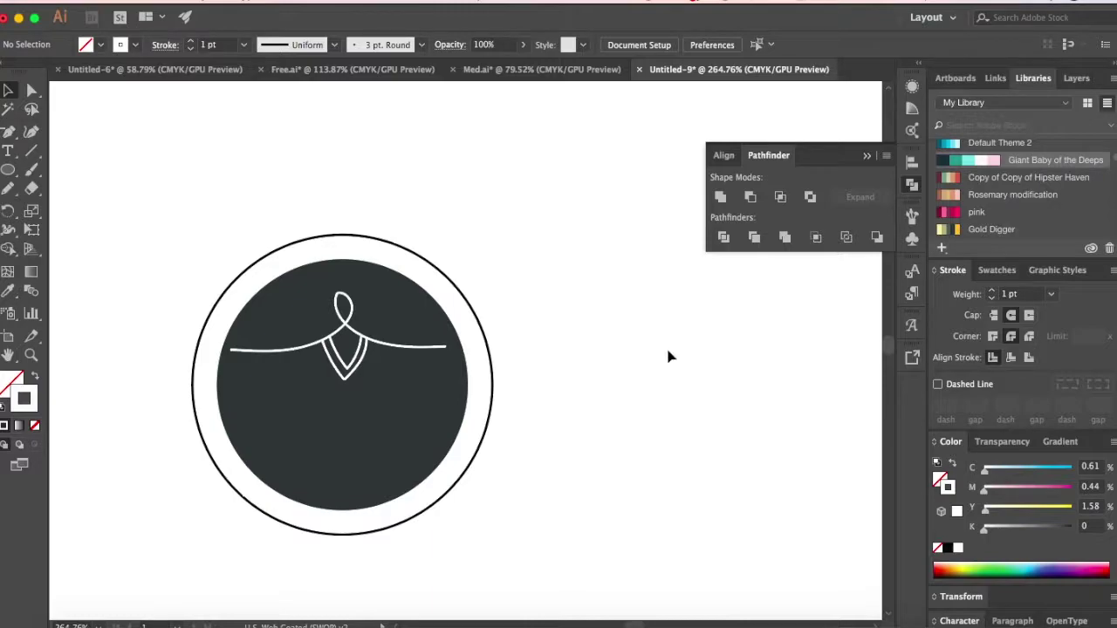
# Group the curved line and the V stroke into one ornament
pyautogui.click(401, 347)
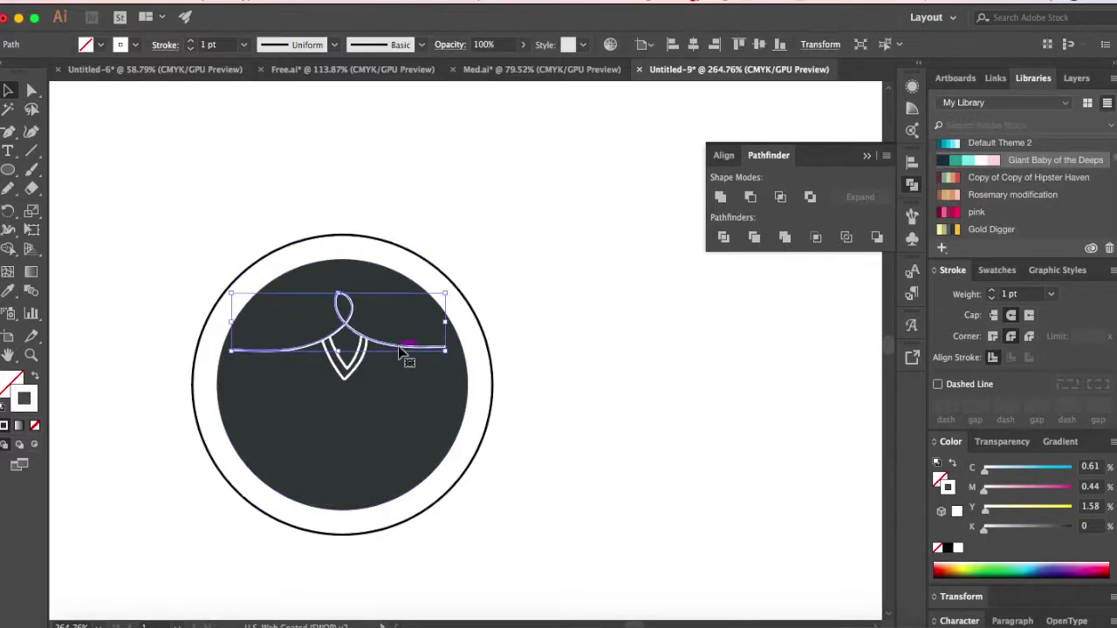
pyautogui.keyDown('shift'); pyautogui.click(349, 377); pyautogui.keyUp('shift')
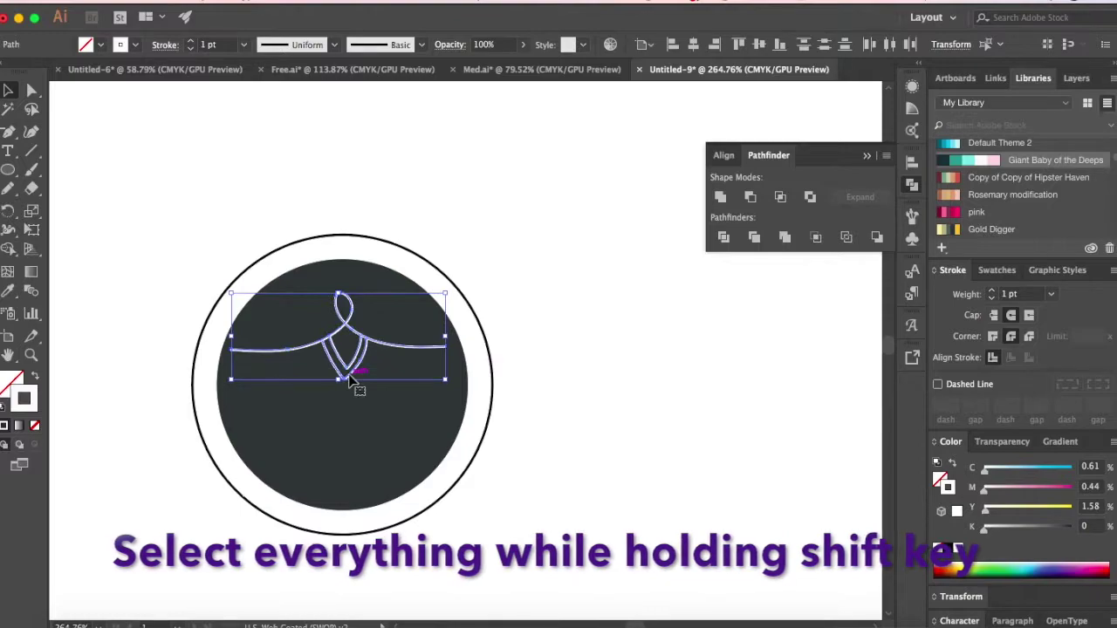
pyautogui.press('a')
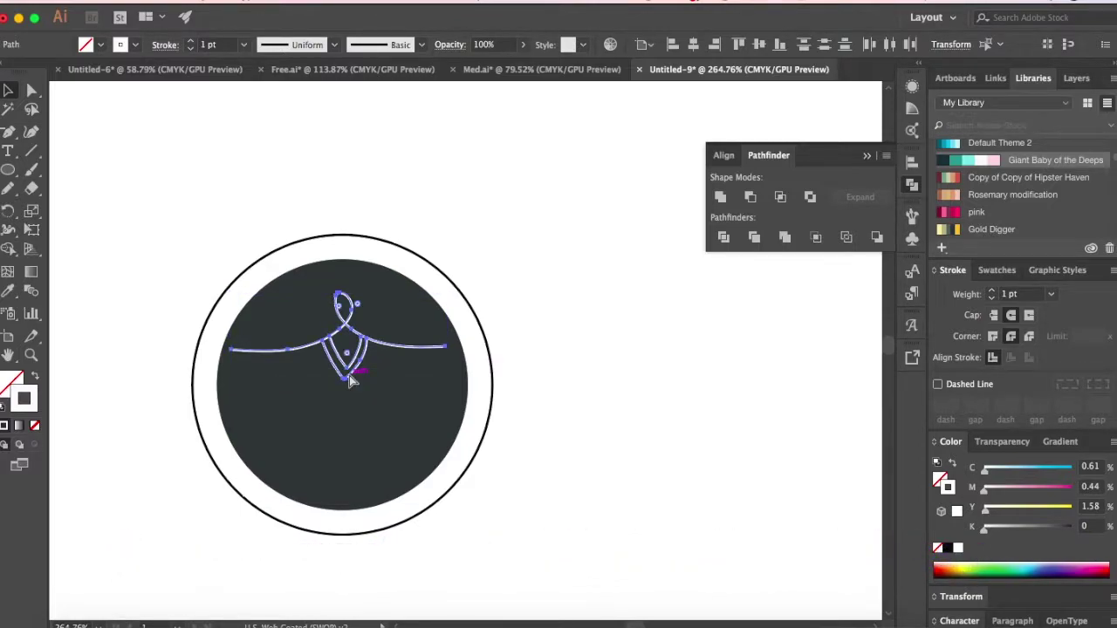
pyautogui.press('super+g')
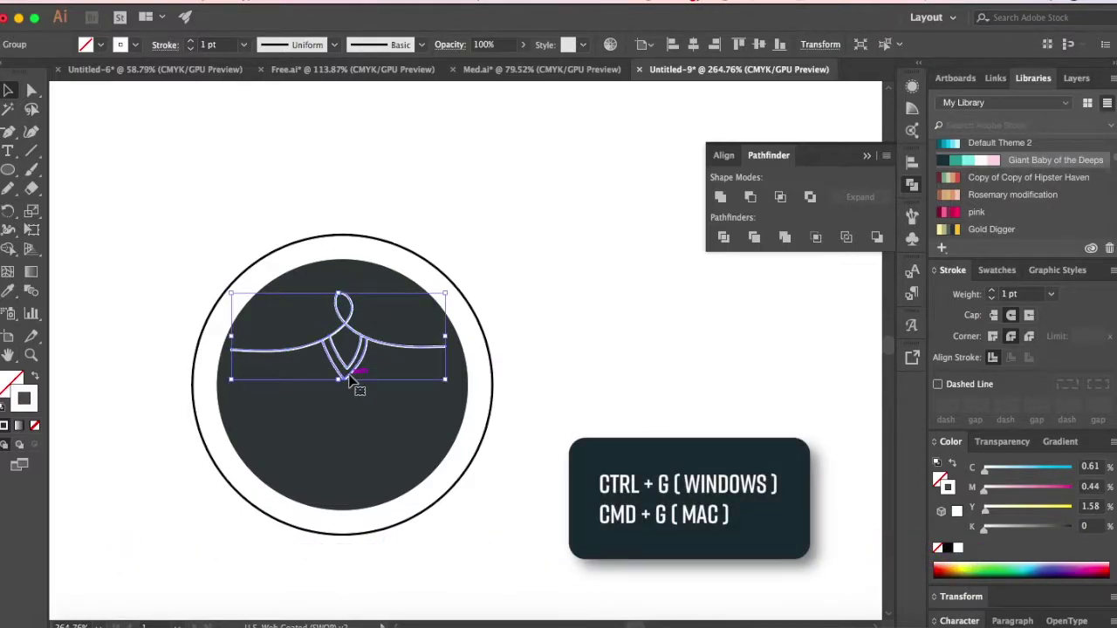
pyautogui.press('shift+super+a')
pyautogui.scroll(-1, 524, 288)
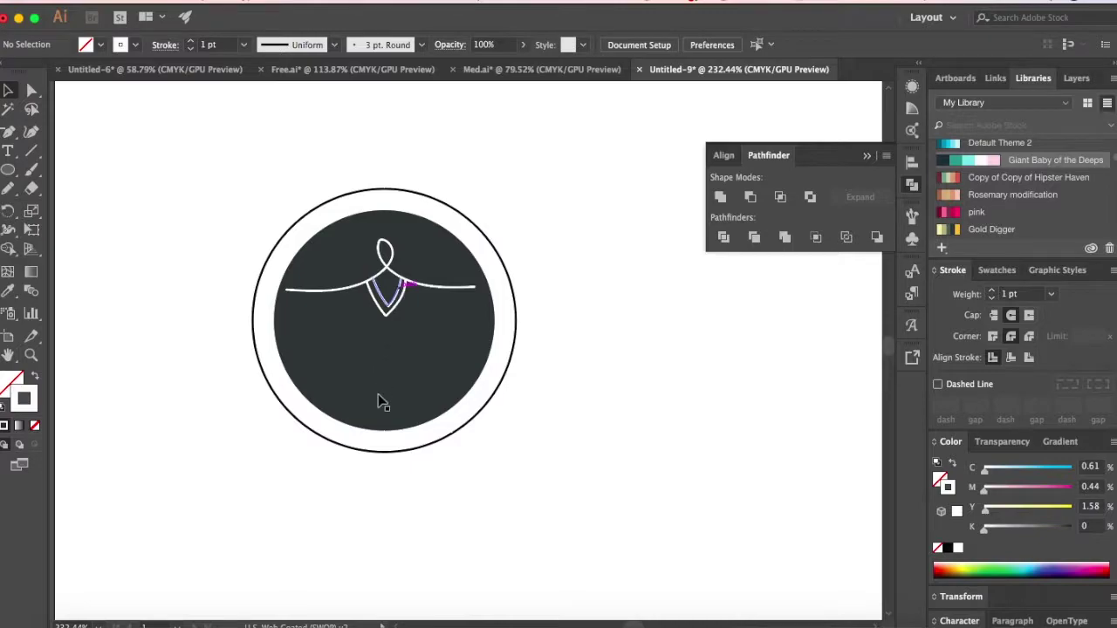
pyautogui.click(401, 286)
# Paste a copy of the ornament, reflect it horizontally, and move it to the circle's bottom
pyautogui.press('super+c')
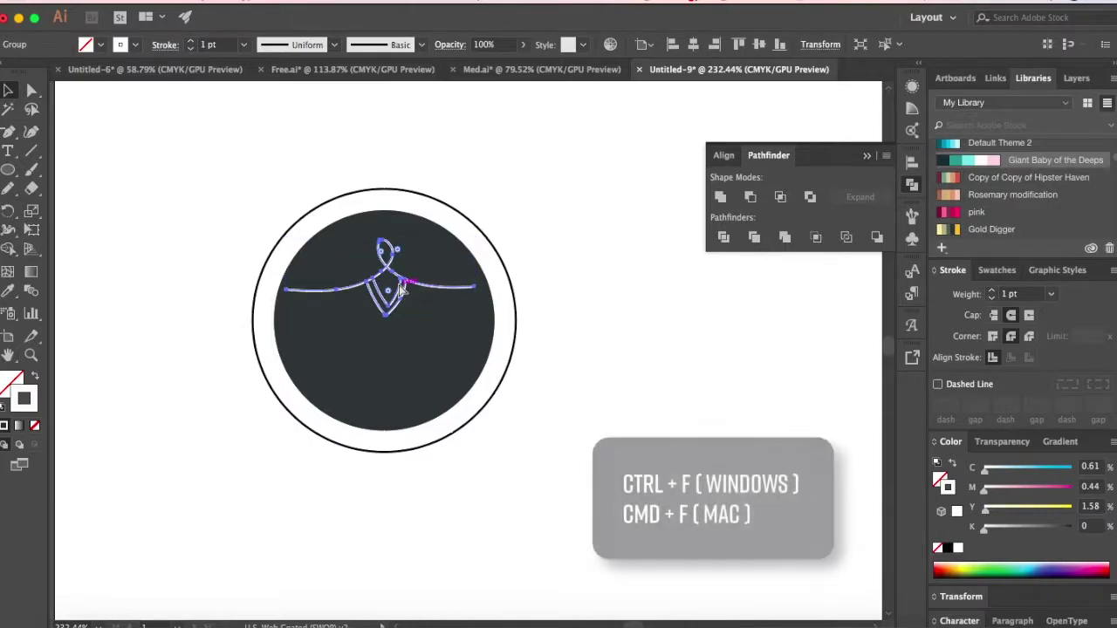
pyautogui.press('super+f')
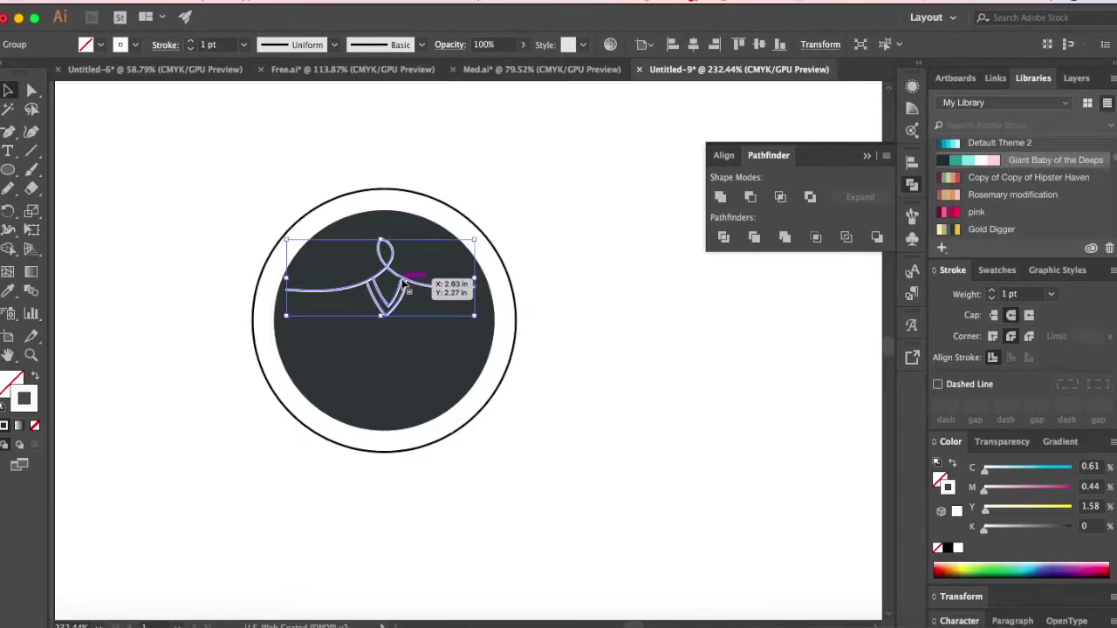
pyautogui.rightClick(403, 285)
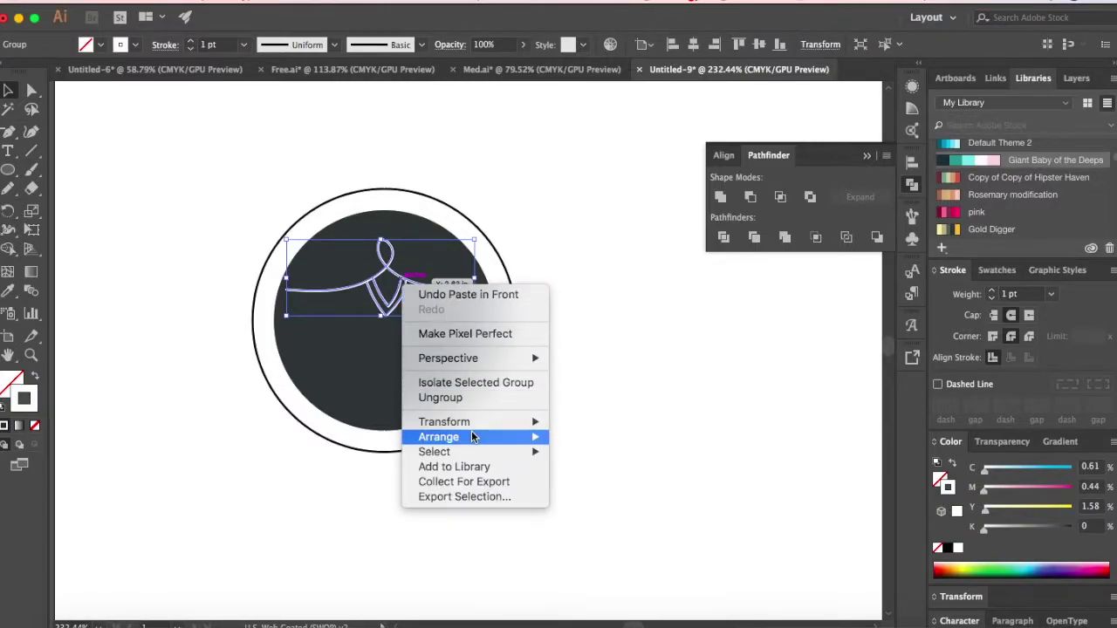
pyautogui.moveTo(476, 423)
pyautogui.click(583, 475)
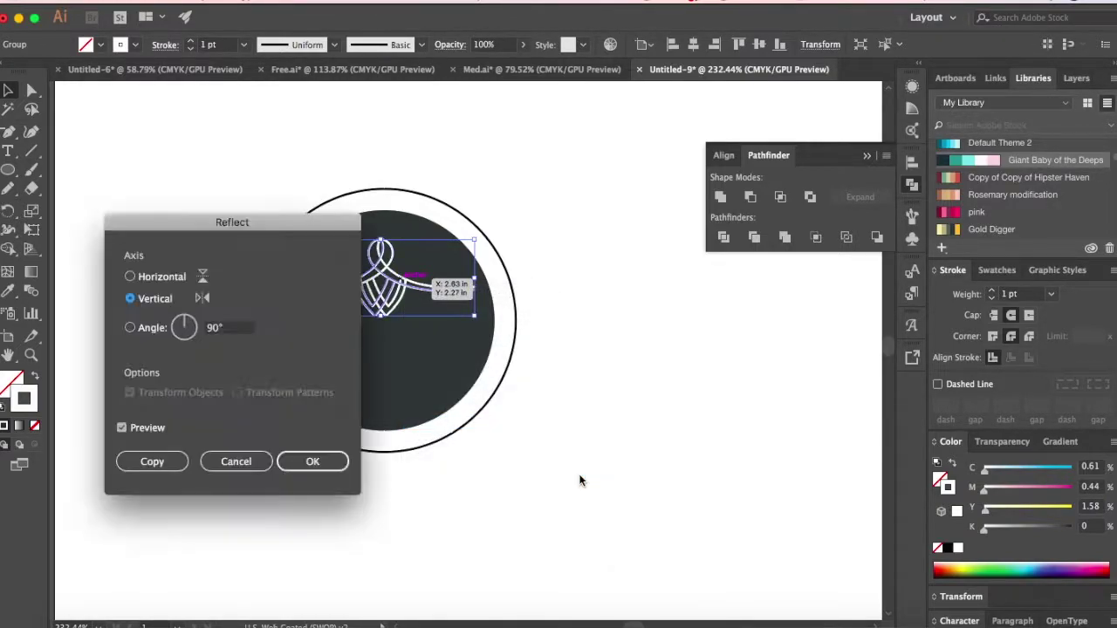
pyautogui.moveTo(319, 228); pyautogui.dragTo(747, 208)
pyautogui.click(559, 258)
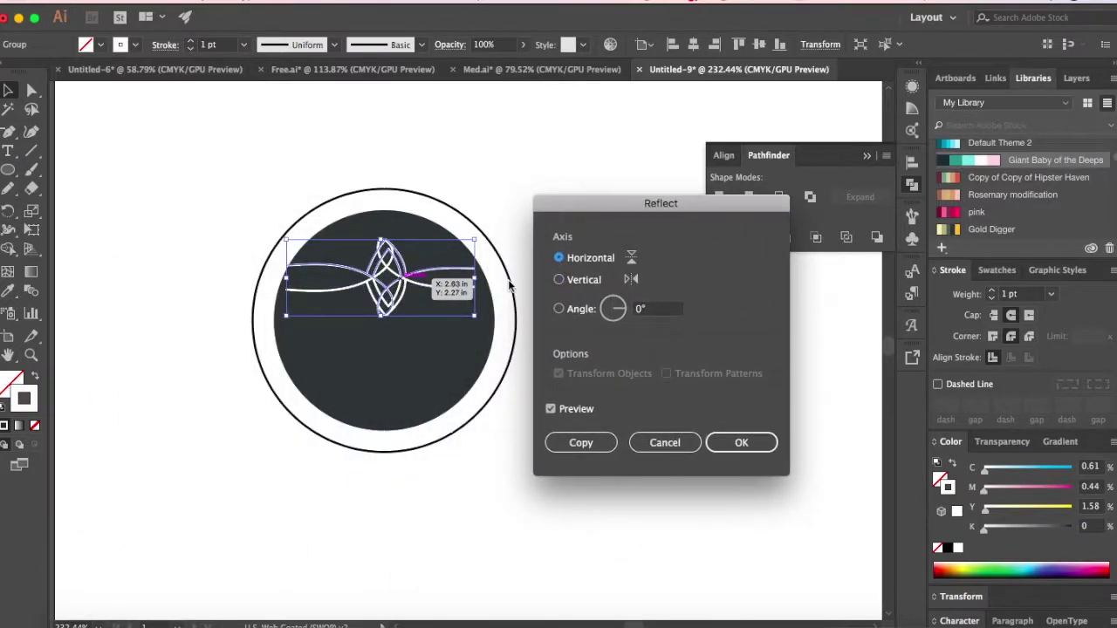
pyautogui.click(744, 443)
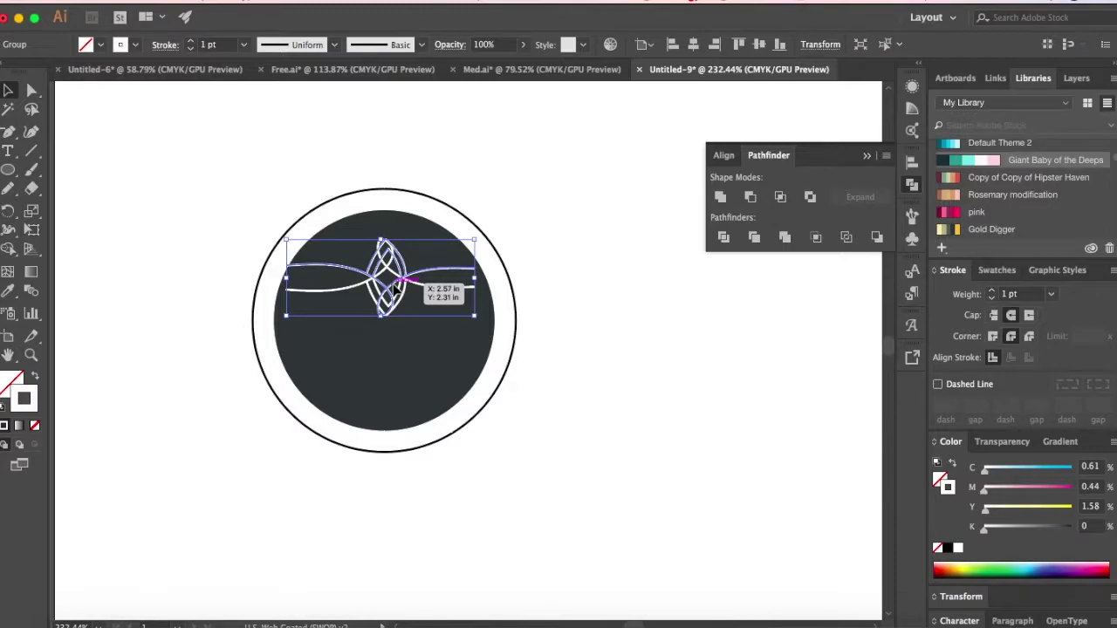
pyautogui.moveTo(397, 286); pyautogui.dragTo(398, 391)
pyautogui.click(643, 388)
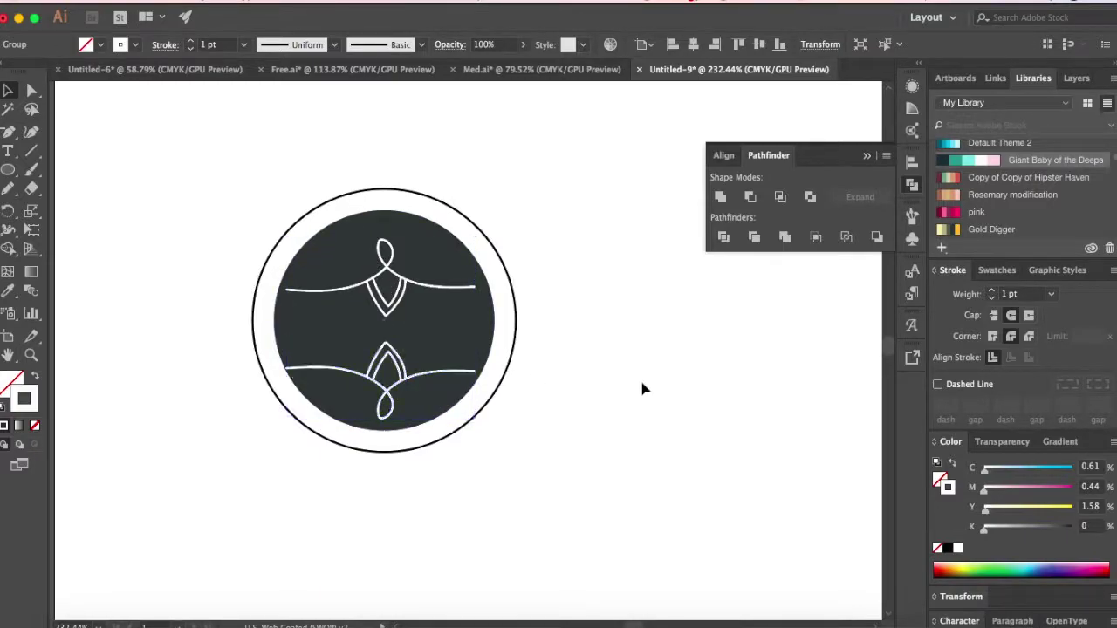
# Nudge the top ornament slightly upward
pyautogui.scroll(-3, 619, 454)
pyautogui.scroll(3, 523, 392)
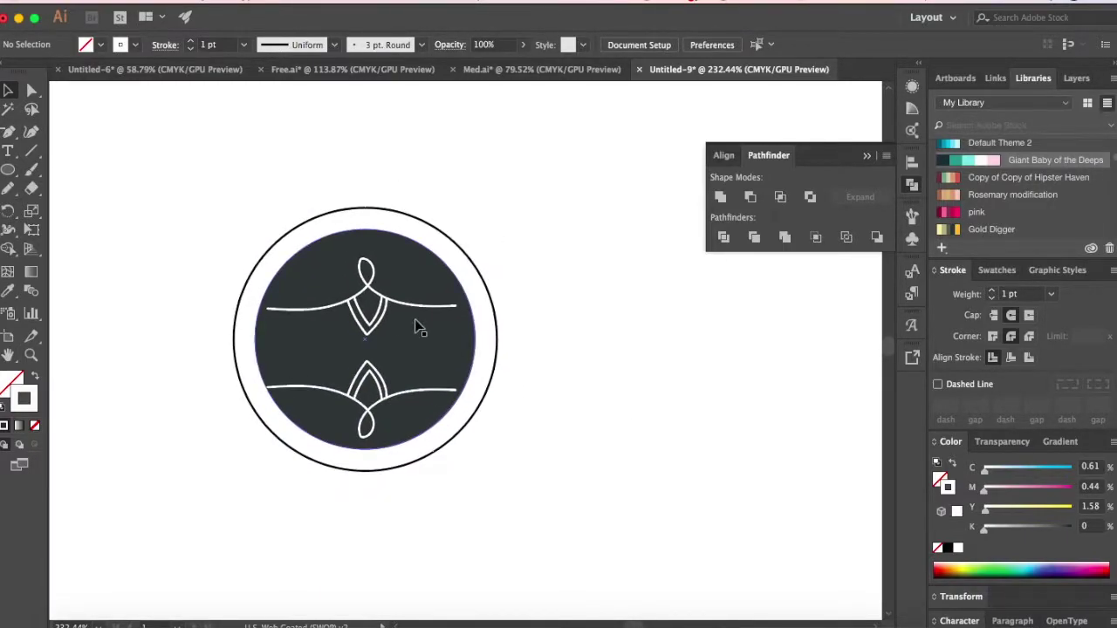
pyautogui.click(387, 305)
pyautogui.moveTo(387, 310); pyautogui.dragTo(386, 289)
pyautogui.click(600, 401)
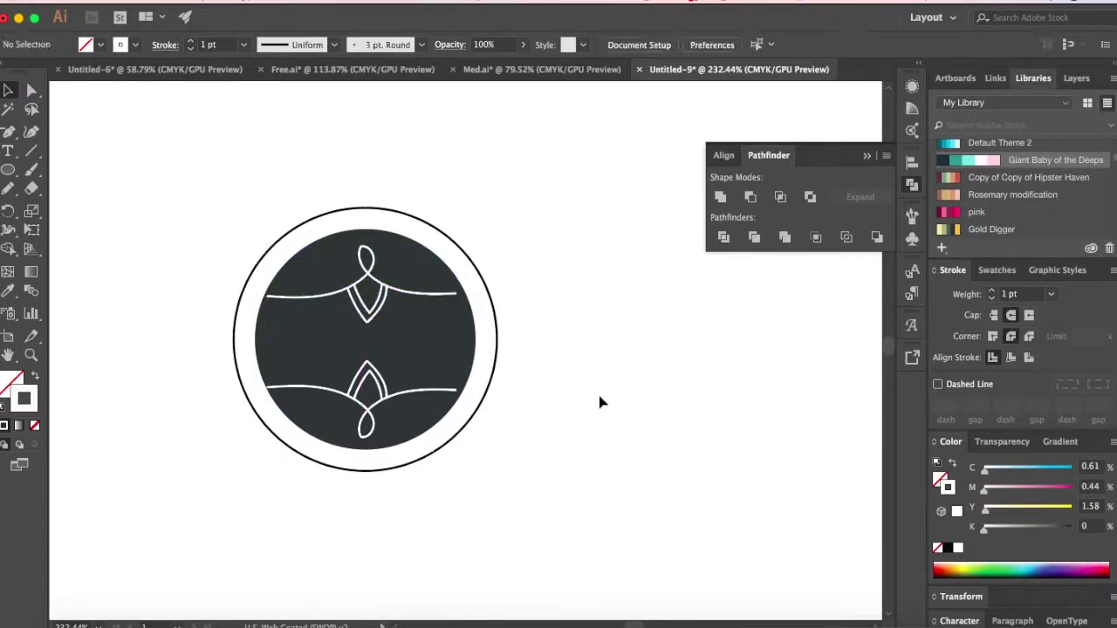
# Ungroup the lower ornament and fill its V-shaped teardrop with white
pyautogui.scroll(-3, 602, 405)
pyautogui.hscroll(3, 607, 410)
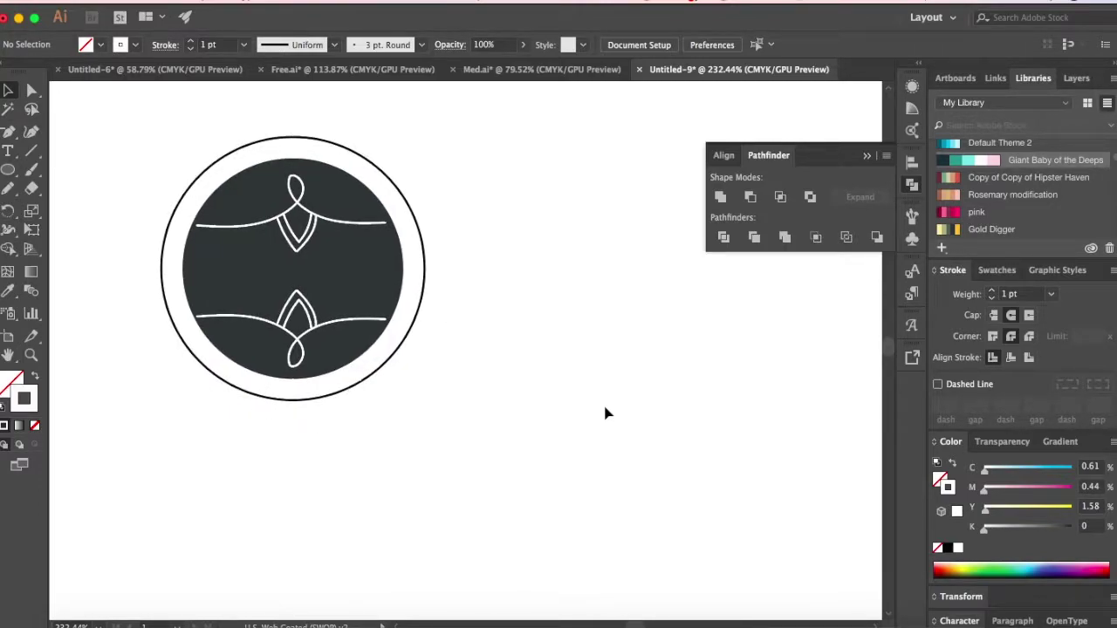
pyautogui.scroll(1, 624, 381)
pyautogui.scroll(1, 624, 380)
pyautogui.hscroll(-1, 623, 381)
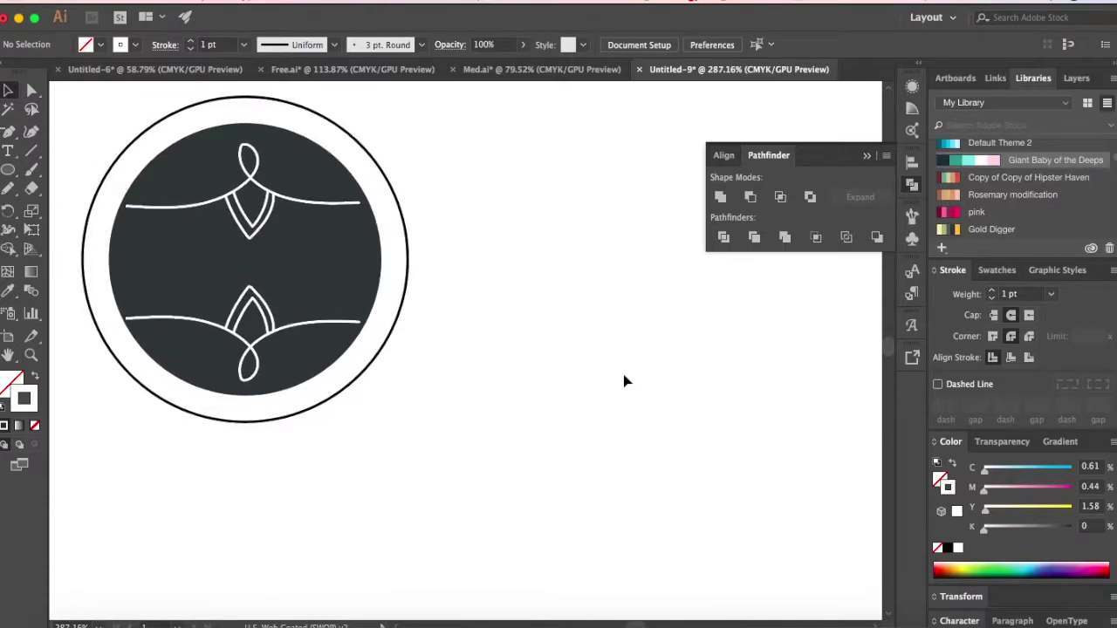
pyautogui.click(256, 311)
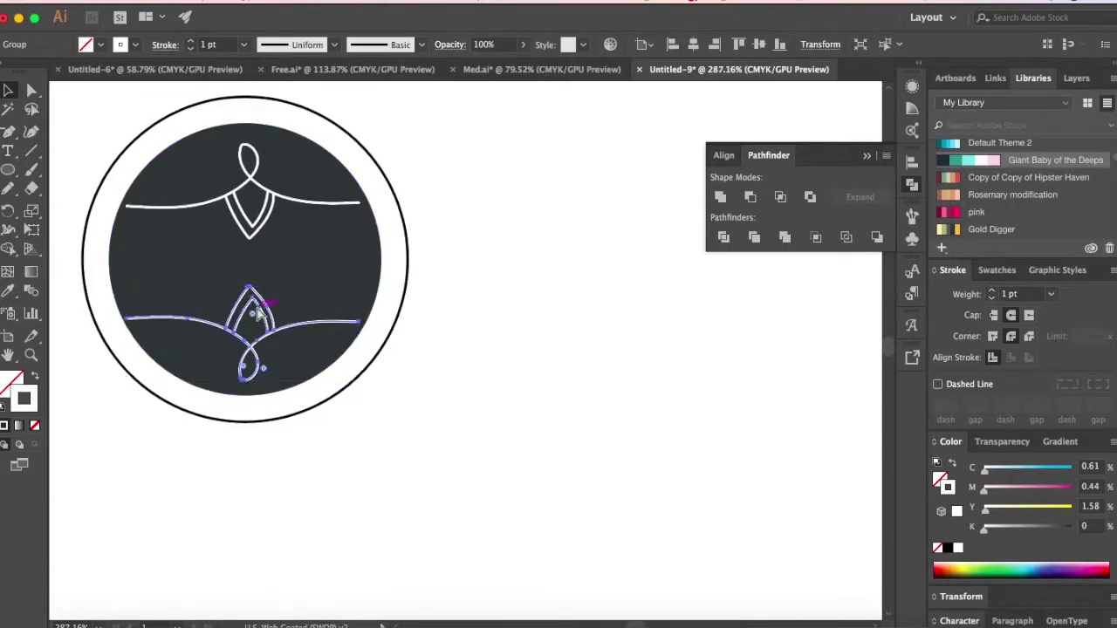
pyautogui.press('super+shift+g')
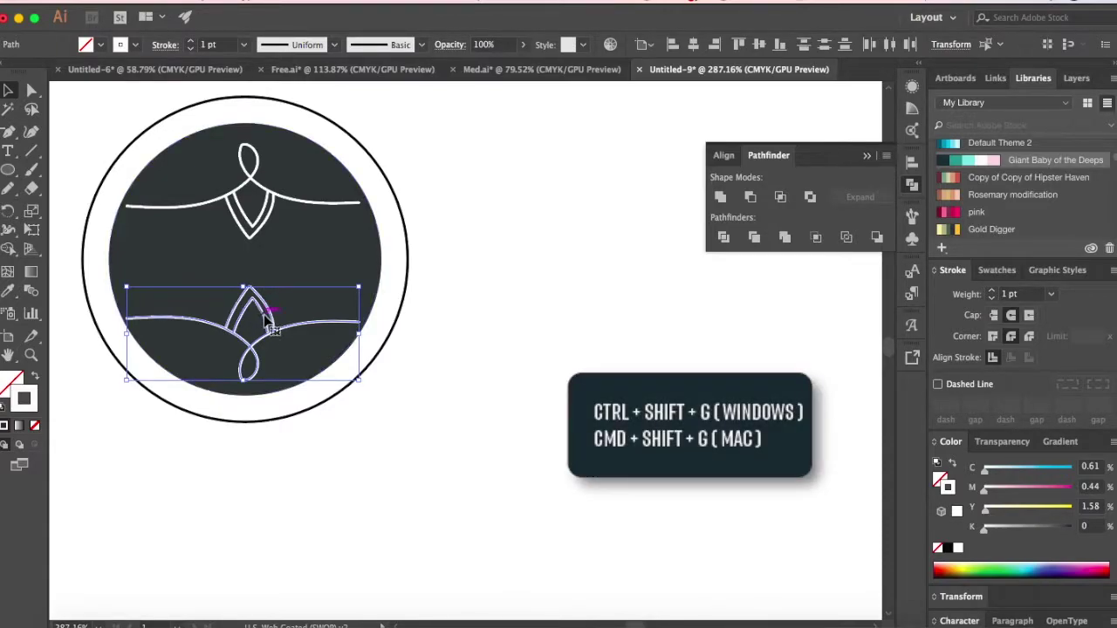
pyautogui.rightClick(266, 321)
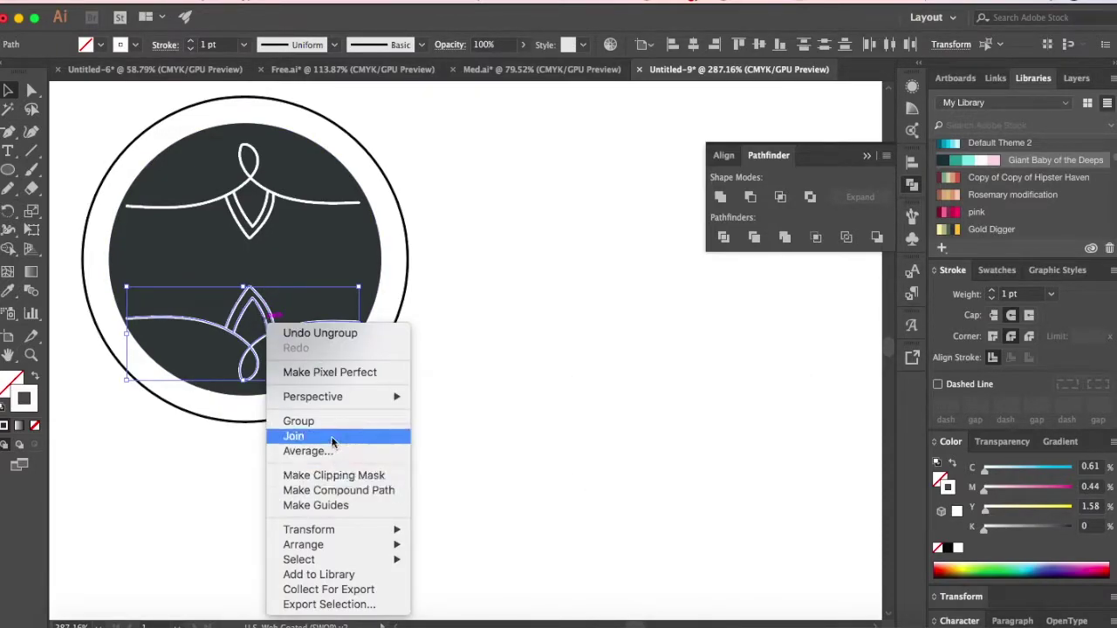
pyautogui.click(516, 364)
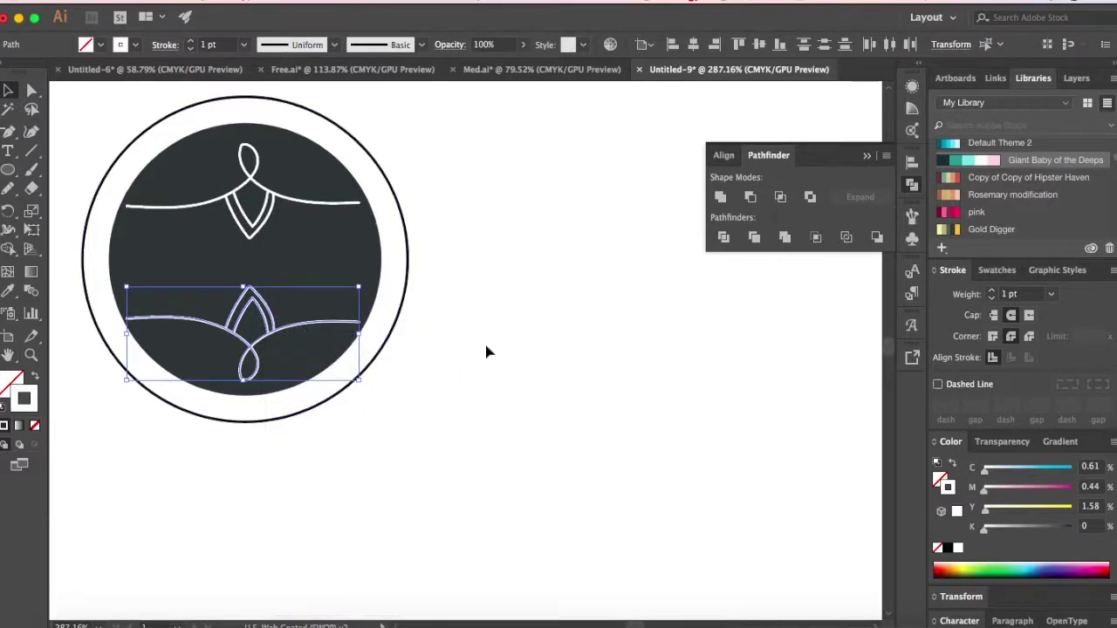
pyautogui.click(480, 347)
pyautogui.click(266, 324)
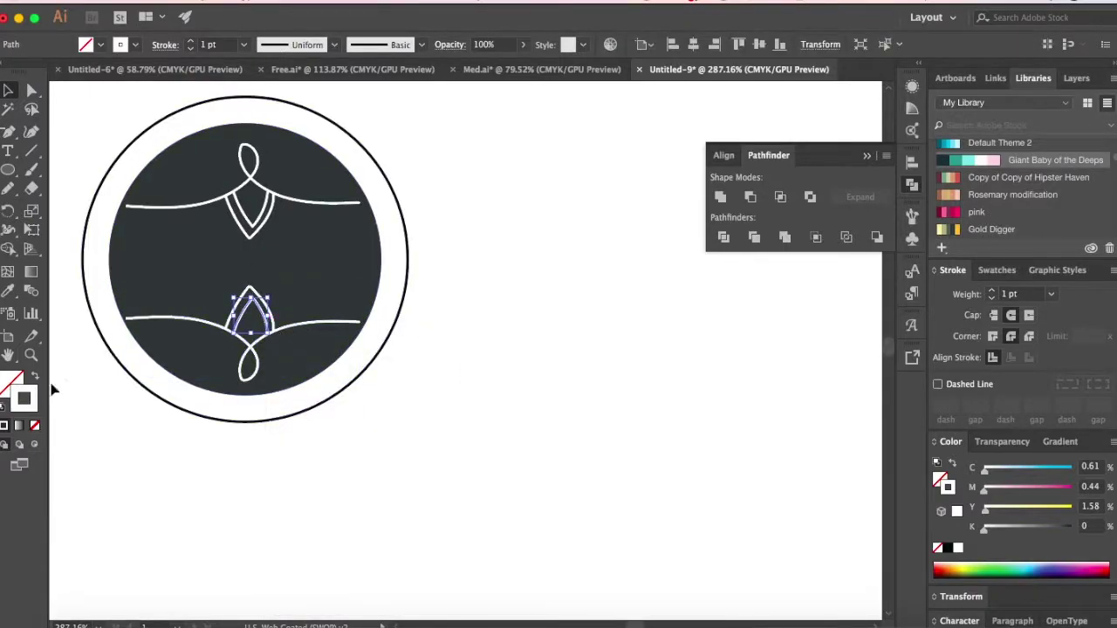
pyautogui.click(7, 374)
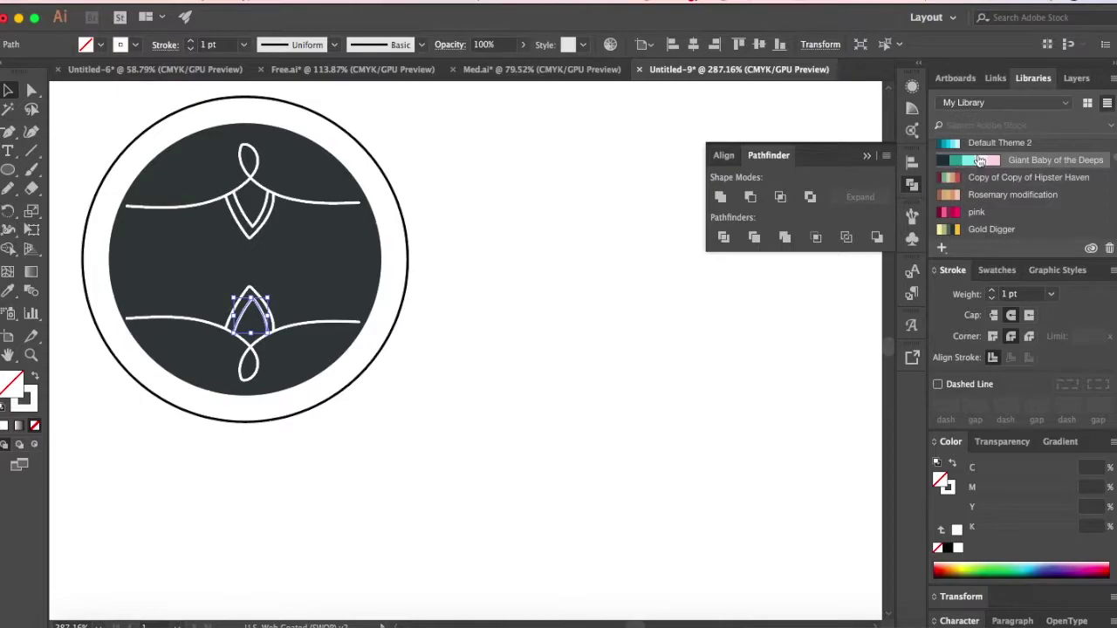
pyautogui.click(982, 162)
pyautogui.click(631, 410)
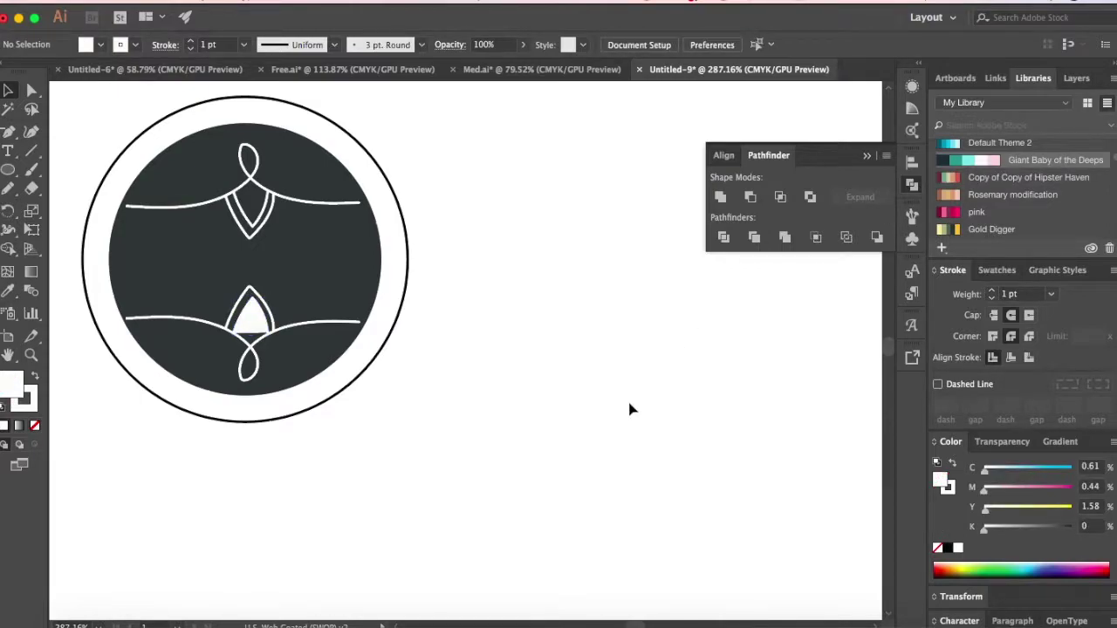
# Fill the upper ornament's V shape with white
pyautogui.click(264, 210)
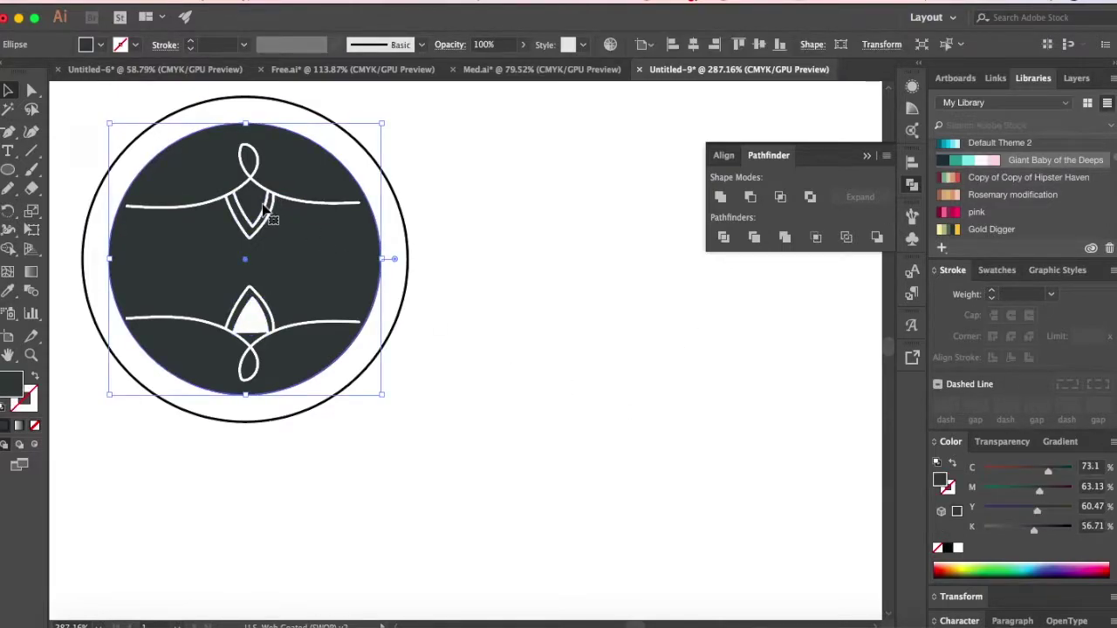
pyautogui.click(267, 212)
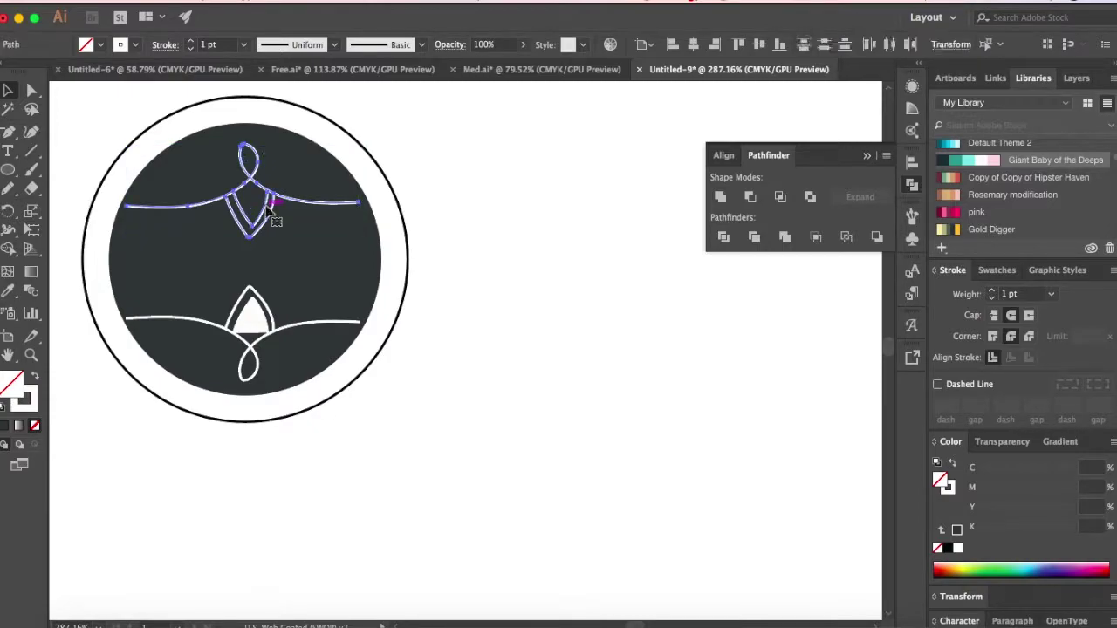
pyautogui.click(611, 279)
pyautogui.click(267, 212)
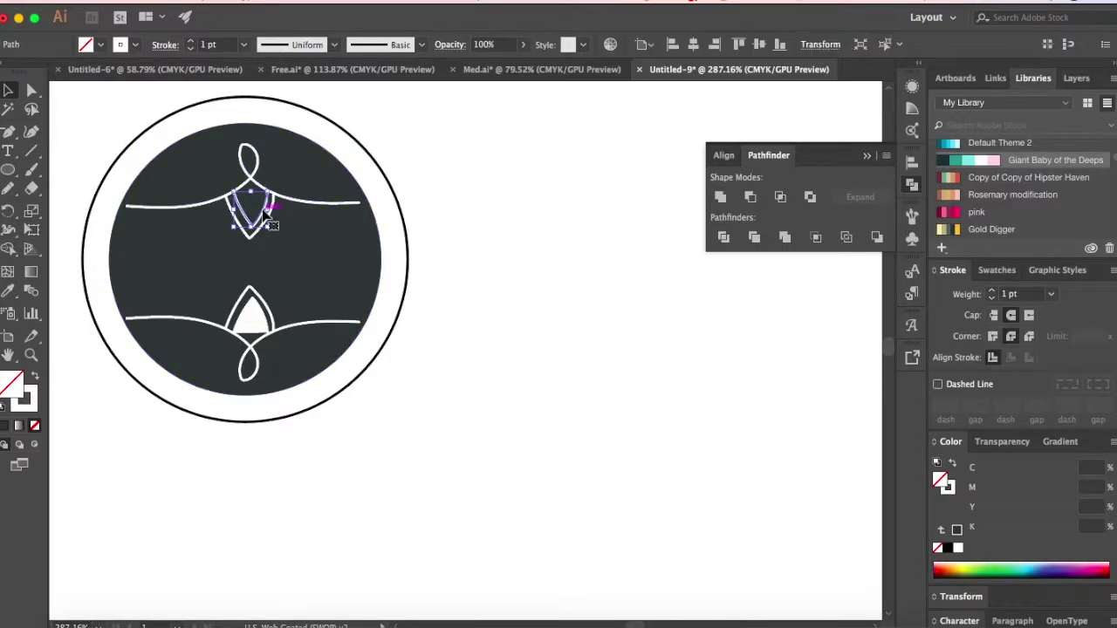
pyautogui.click(995, 160)
pyautogui.click(581, 399)
pyautogui.scroll(-3, 582, 402)
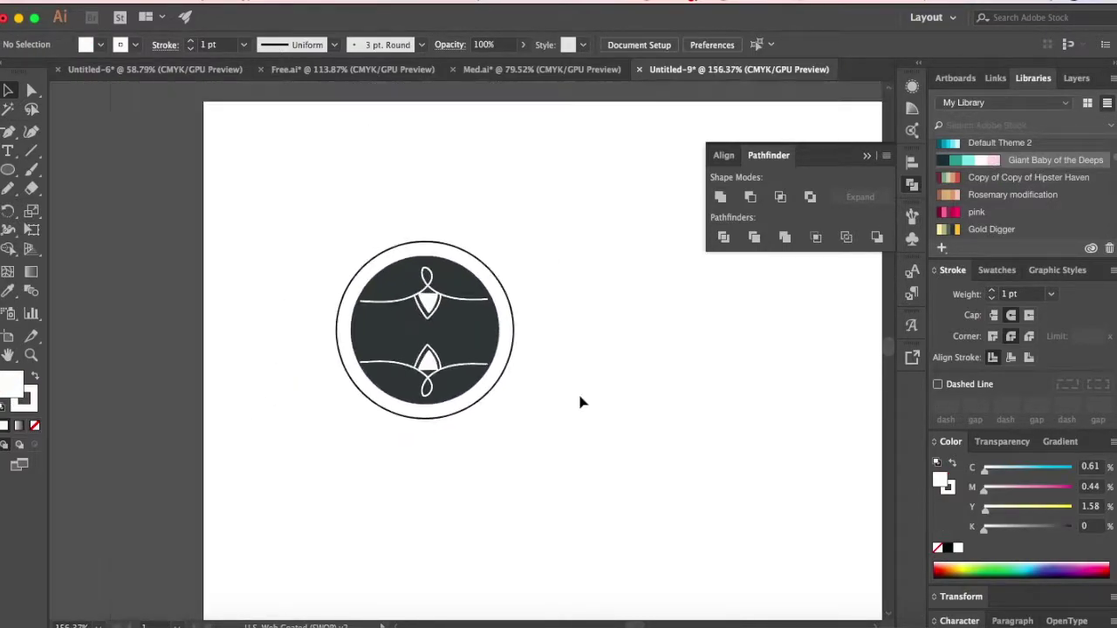
# Marquee-select all the label artwork and group it into one object
pyautogui.hscroll(2, 581, 401)
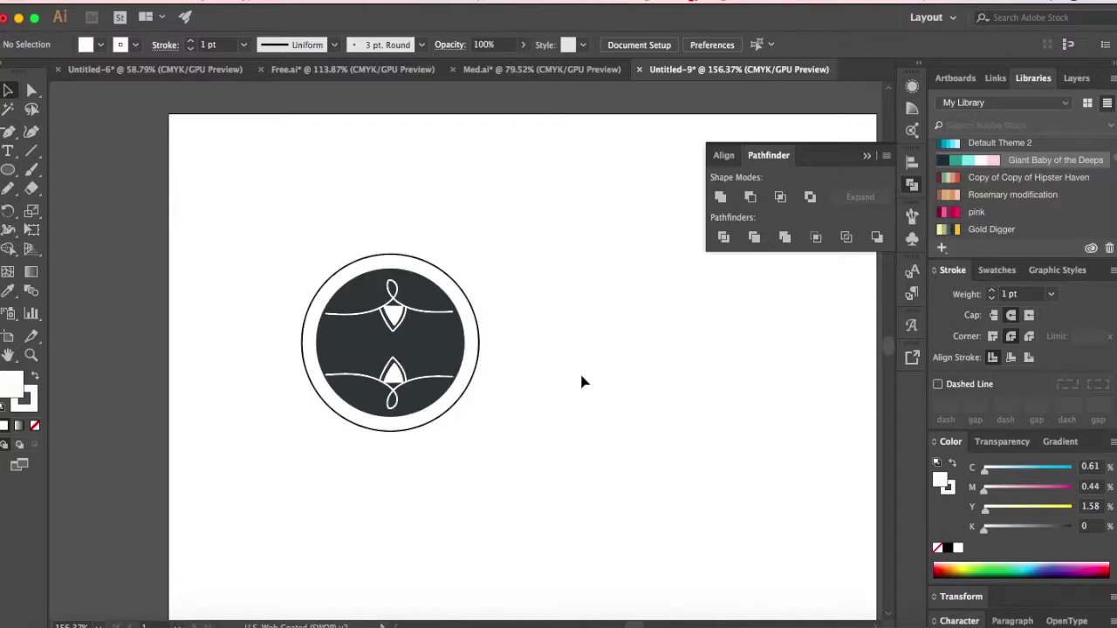
pyautogui.scroll(-3, 583, 381)
pyautogui.hscroll(3, 583, 381)
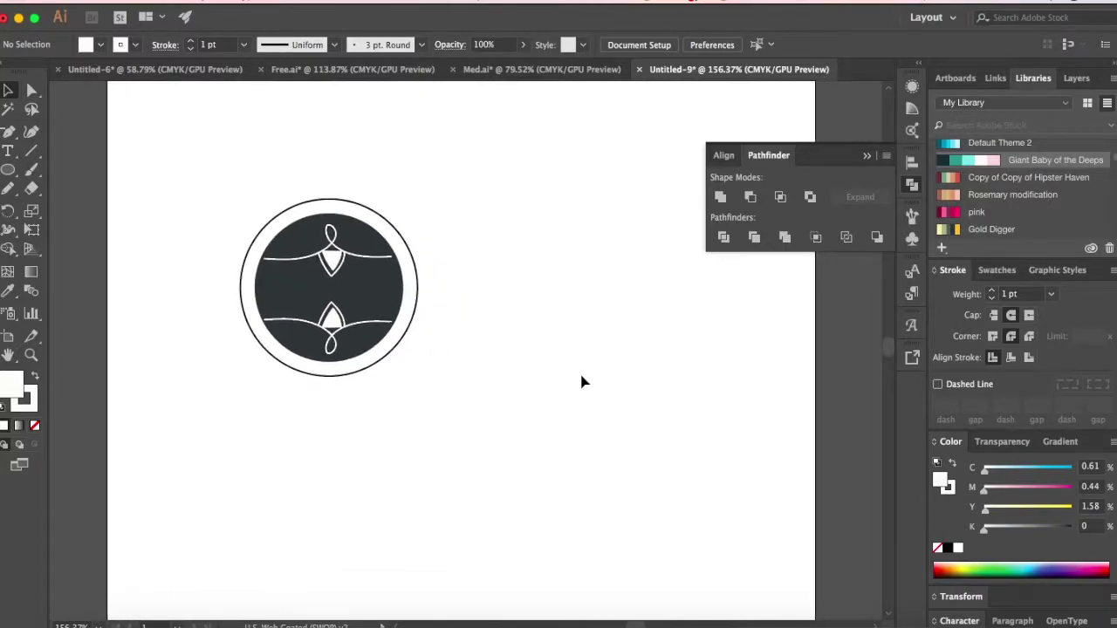
pyautogui.scroll(-3, 429, 341)
pyautogui.hscroll(3, 411, 324)
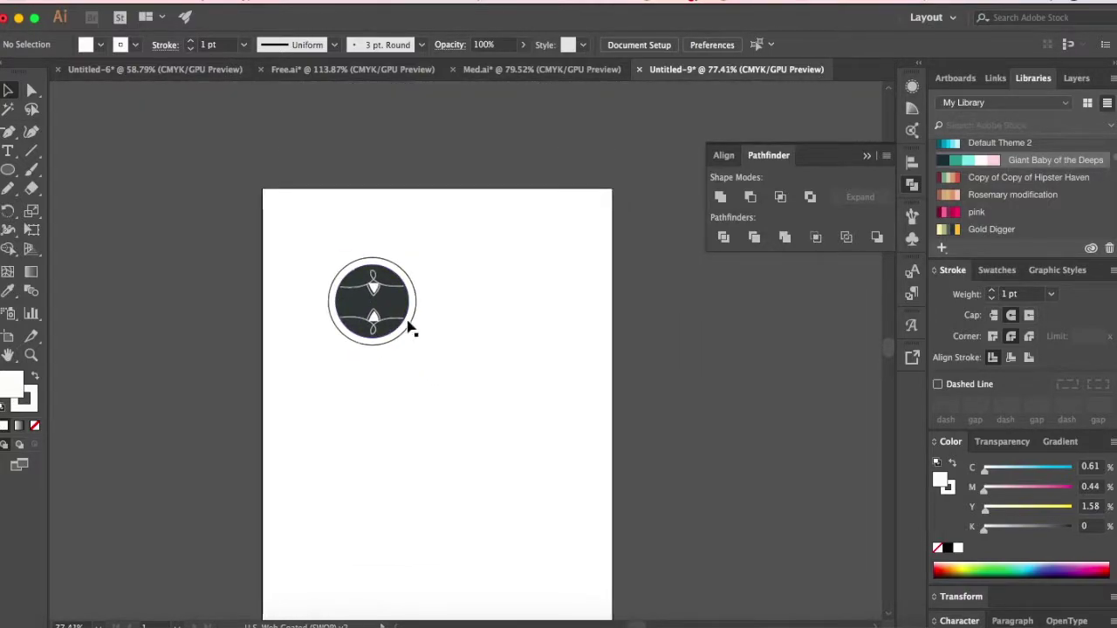
pyautogui.scroll(-2, 410, 449)
pyautogui.hscroll(1, 410, 449)
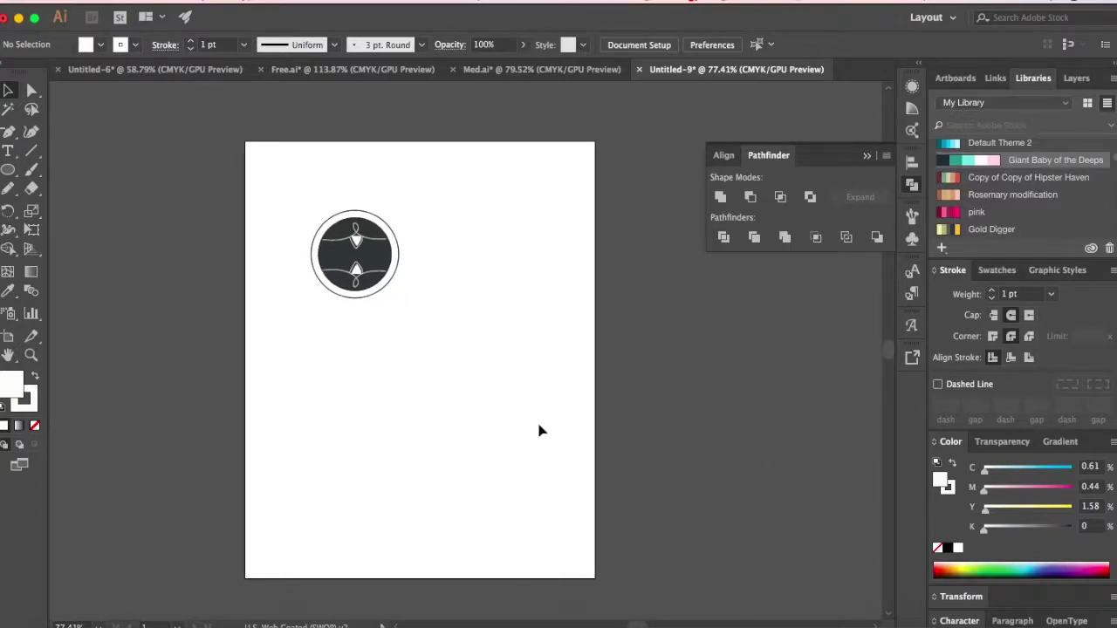
pyautogui.scroll(2, 528, 464)
pyautogui.scroll(-3, 515, 367)
pyautogui.hscroll(1, 515, 366)
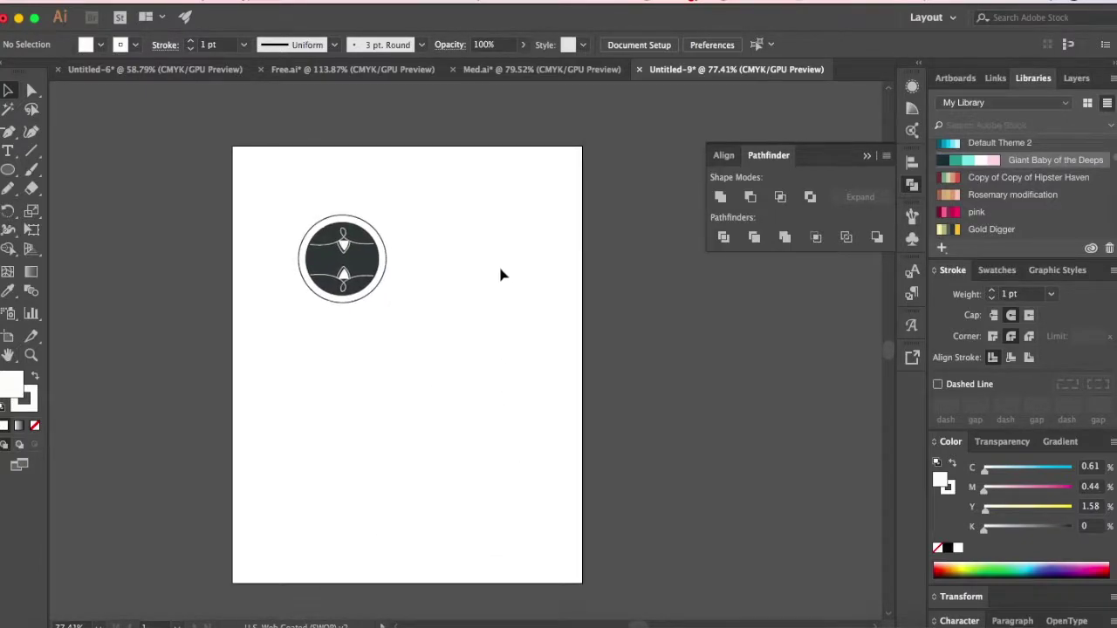
pyautogui.scroll(3, 436, 462)
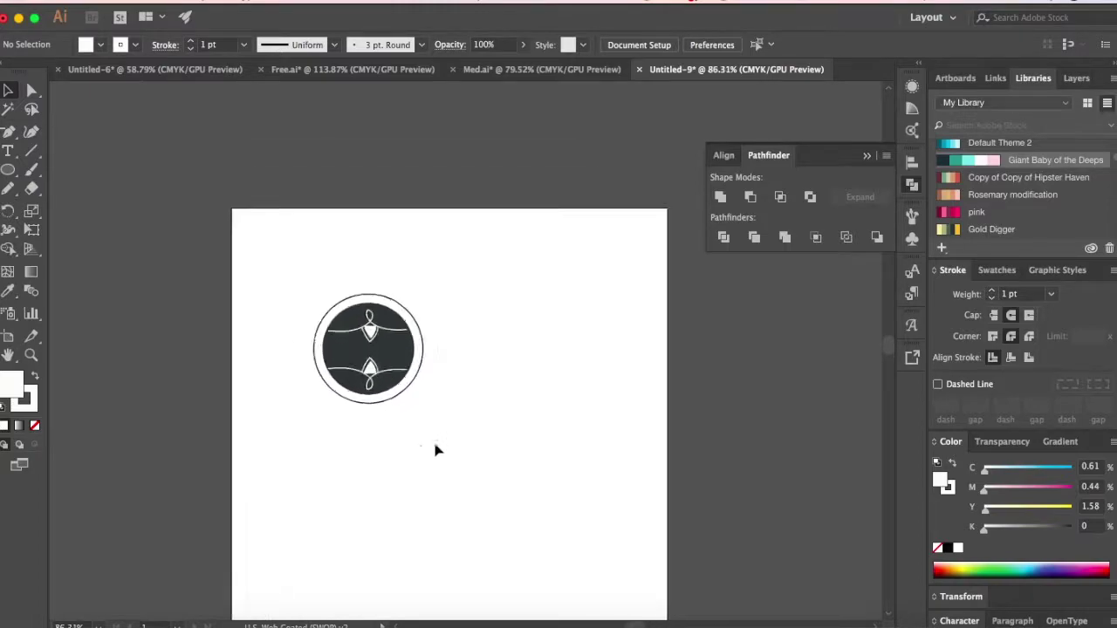
pyautogui.hscroll(-2, 375, 414)
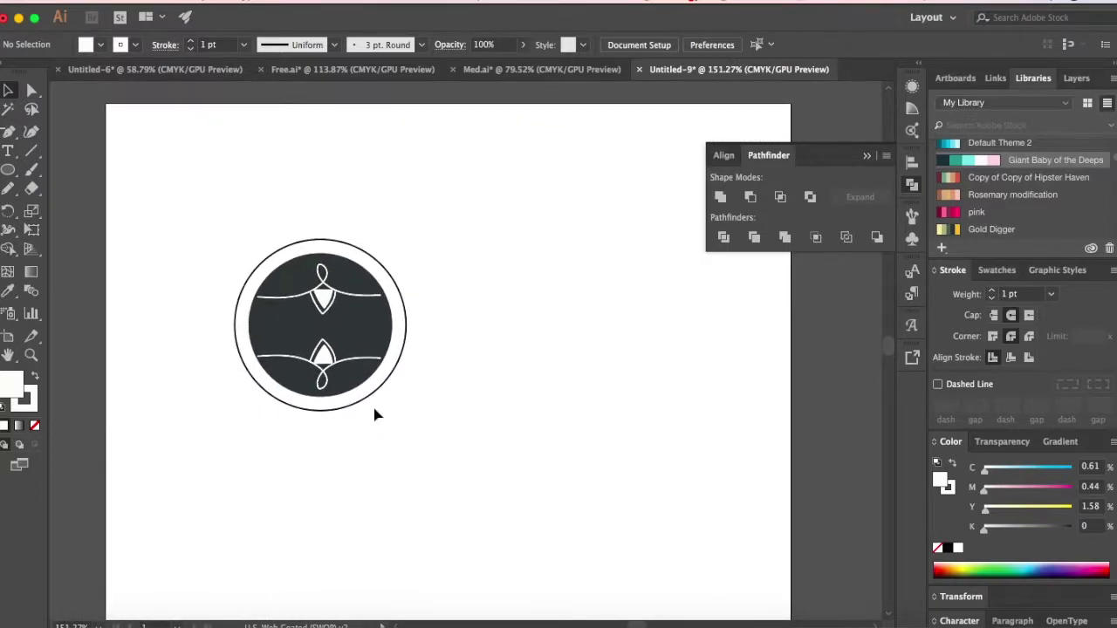
pyautogui.scroll(-2, 375, 415)
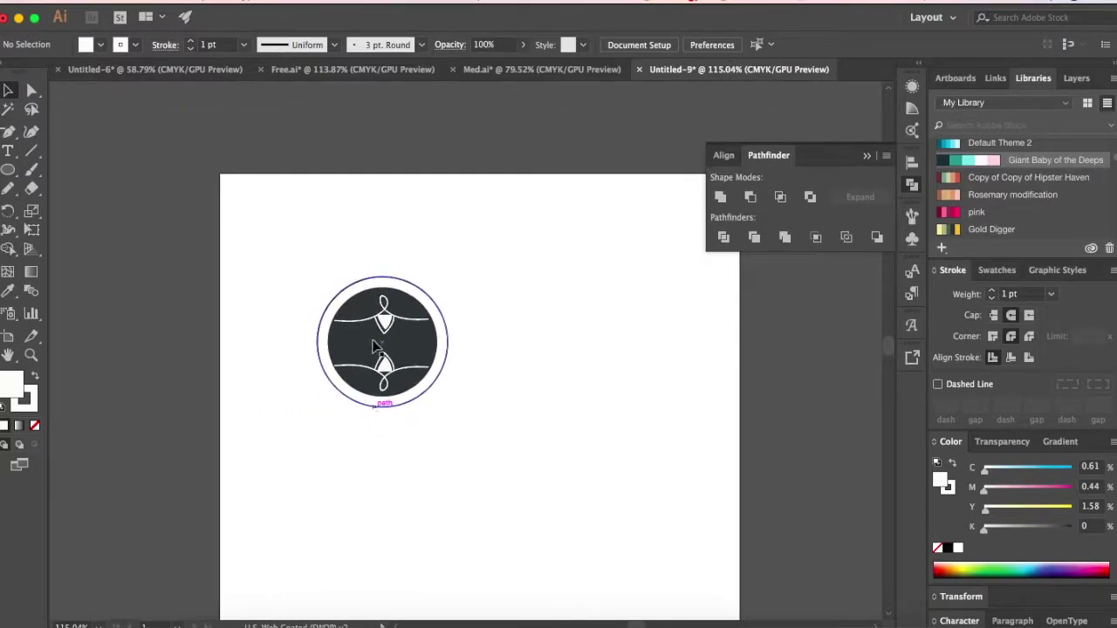
pyautogui.moveTo(262, 261); pyautogui.dragTo(486, 440)
pyautogui.press('super+g')
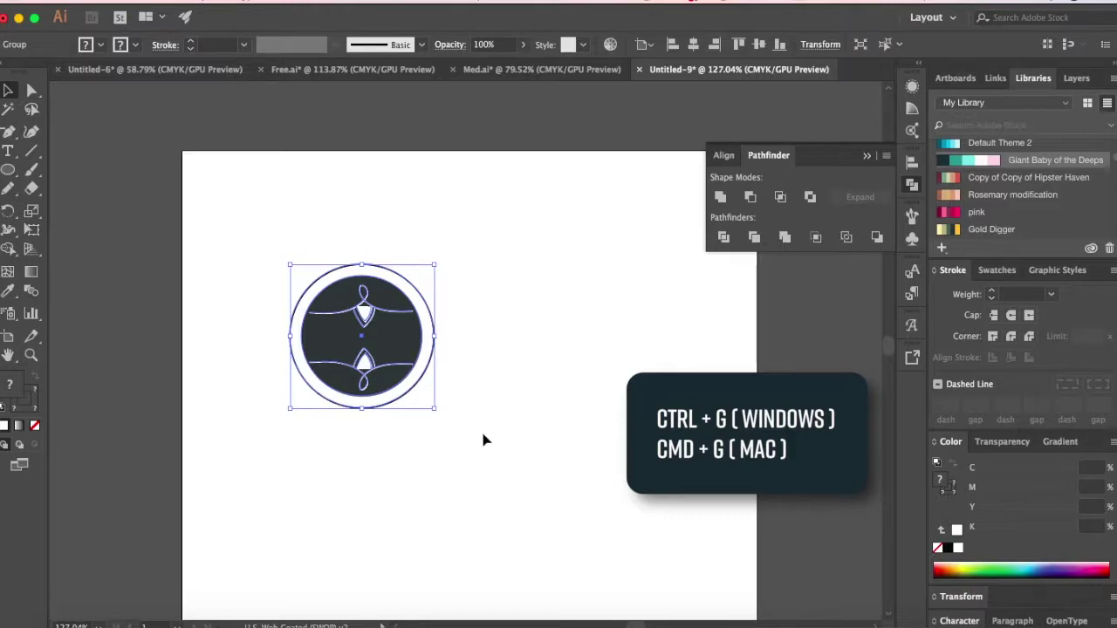
# Move the grouped label to the page's top-left corner and fit the artboard in the window
pyautogui.moveTo(364, 342); pyautogui.dragTo(276, 243)
pyautogui.click(375, 261)
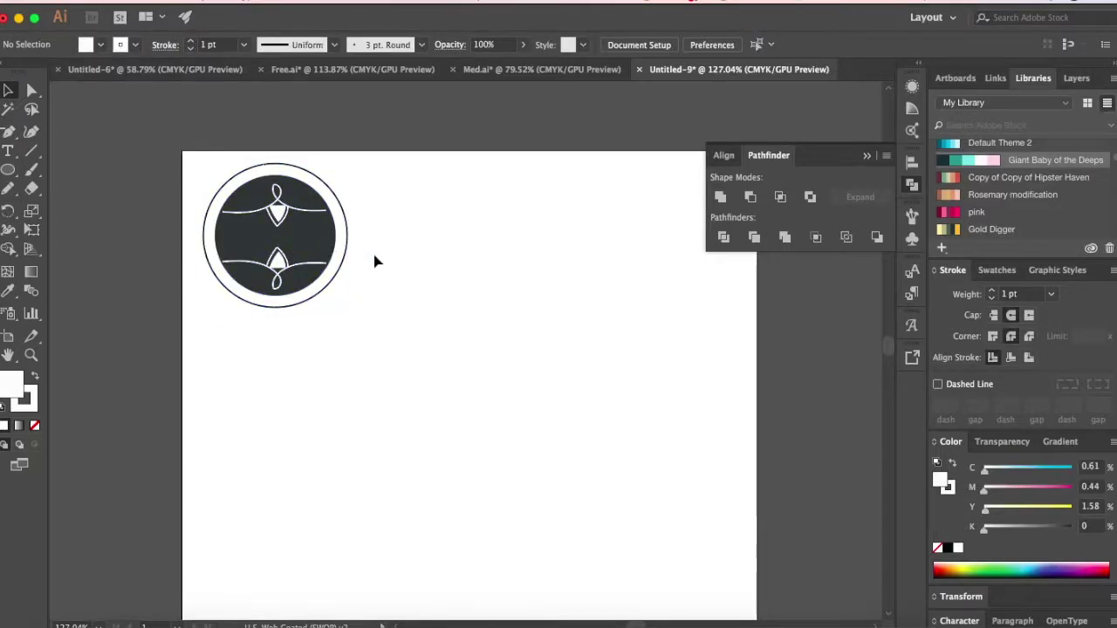
pyautogui.press('super+0')
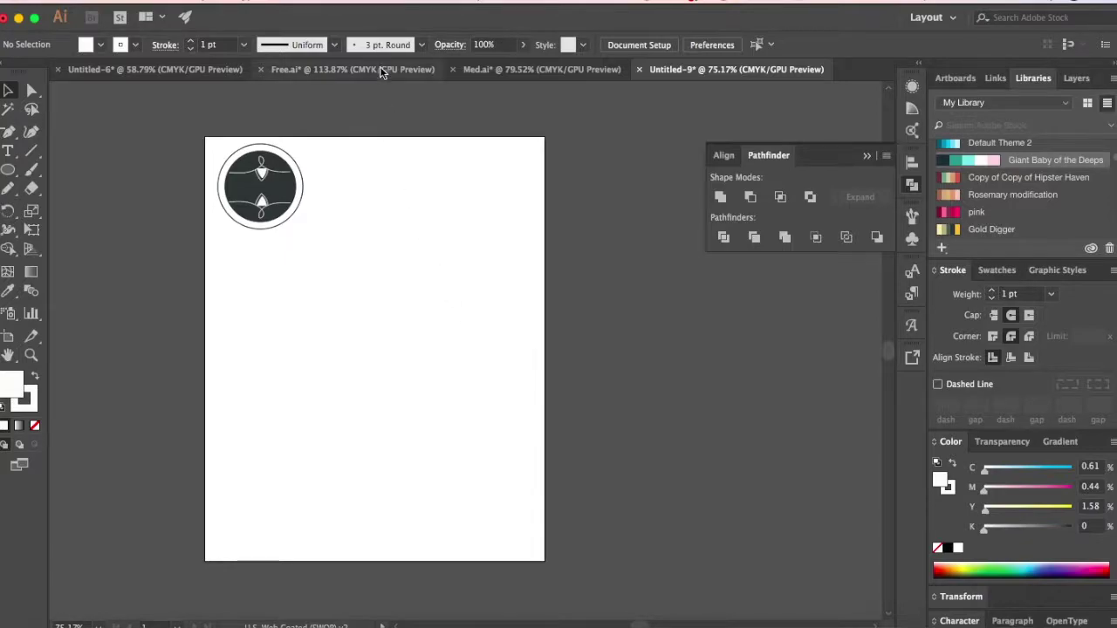
pyautogui.click(375, 4)
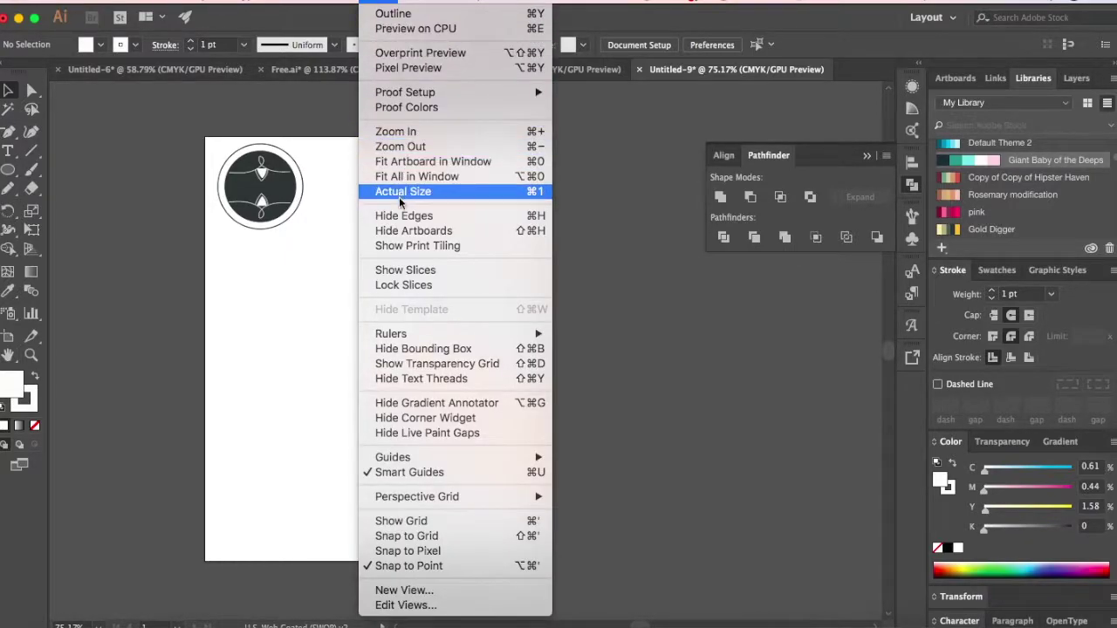
# Turn on Print Tiling in Illustrator and select the label group
pyautogui.click(398, 247)
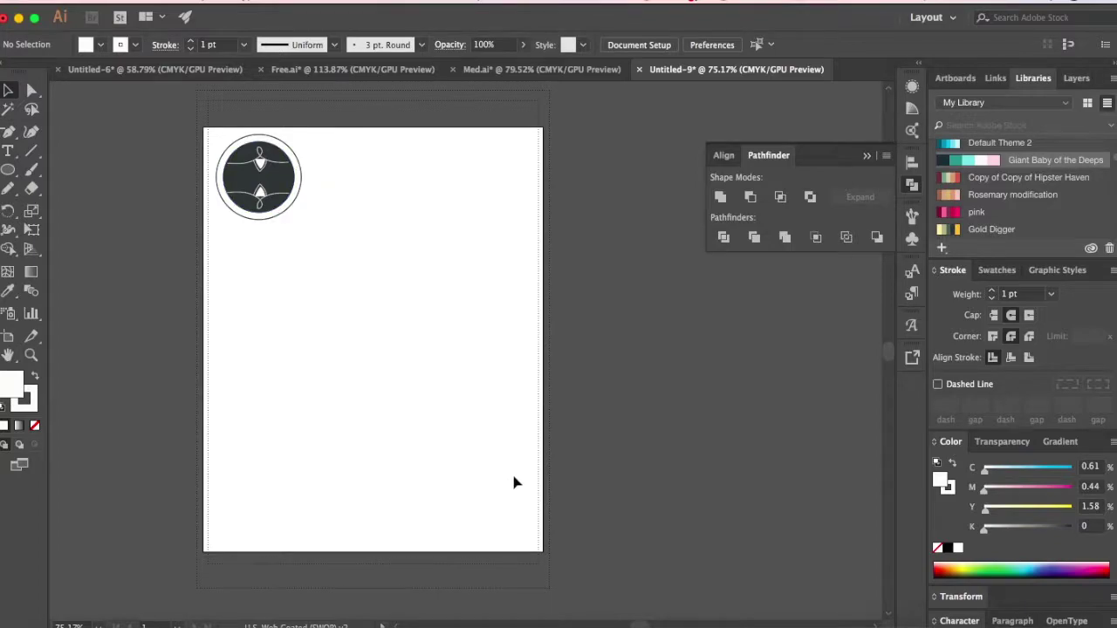
pyautogui.scroll(3, 642, 354)
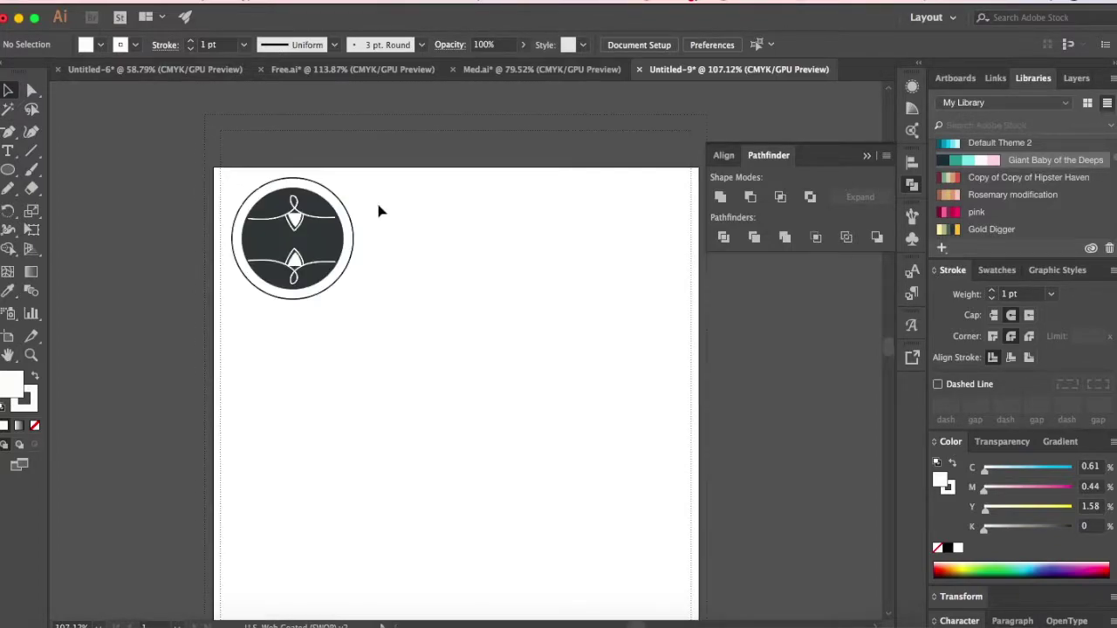
pyautogui.press('super+a')
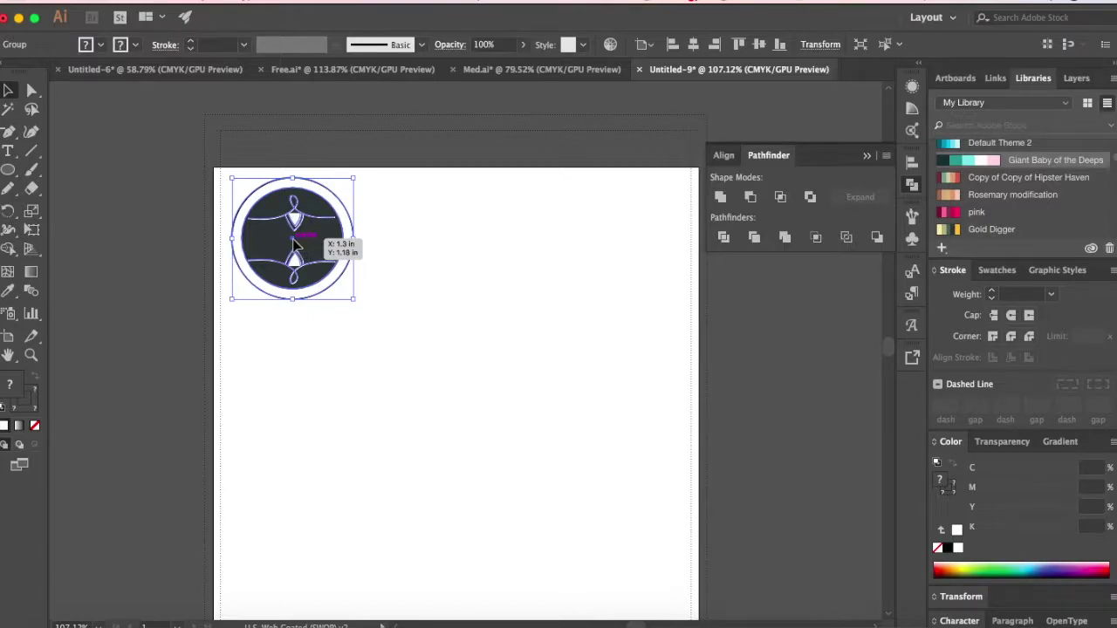
# Option-drag two copies of the label to the right, making a top row of three
pyautogui.moveTo(295, 245); pyautogui.dragTo(445, 254)
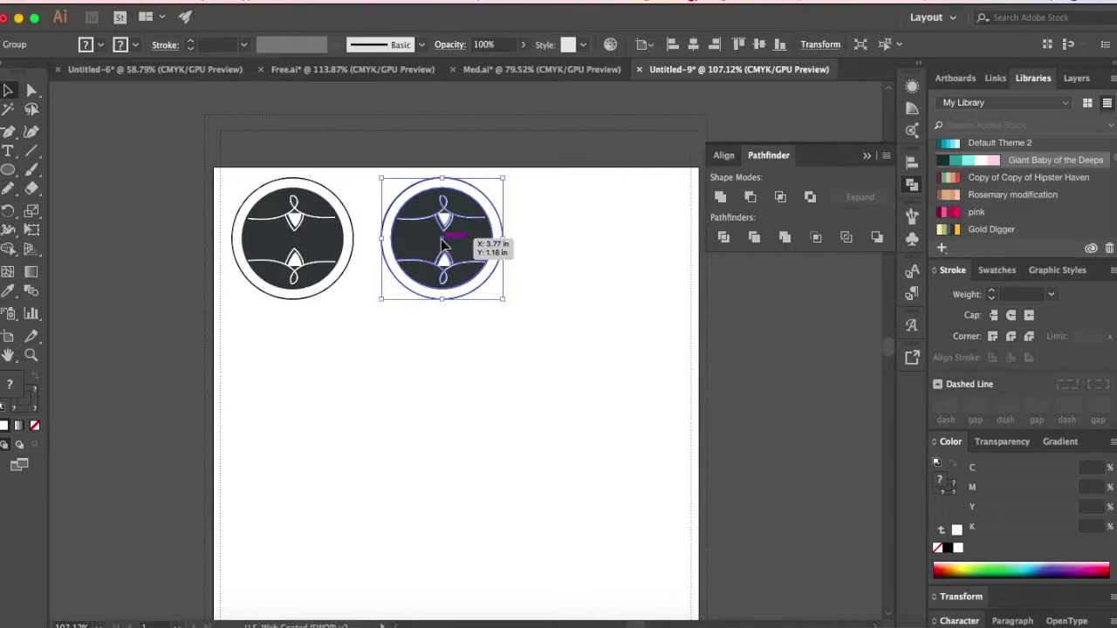
pyautogui.moveTo(443, 247); pyautogui.dragTo(594, 260)
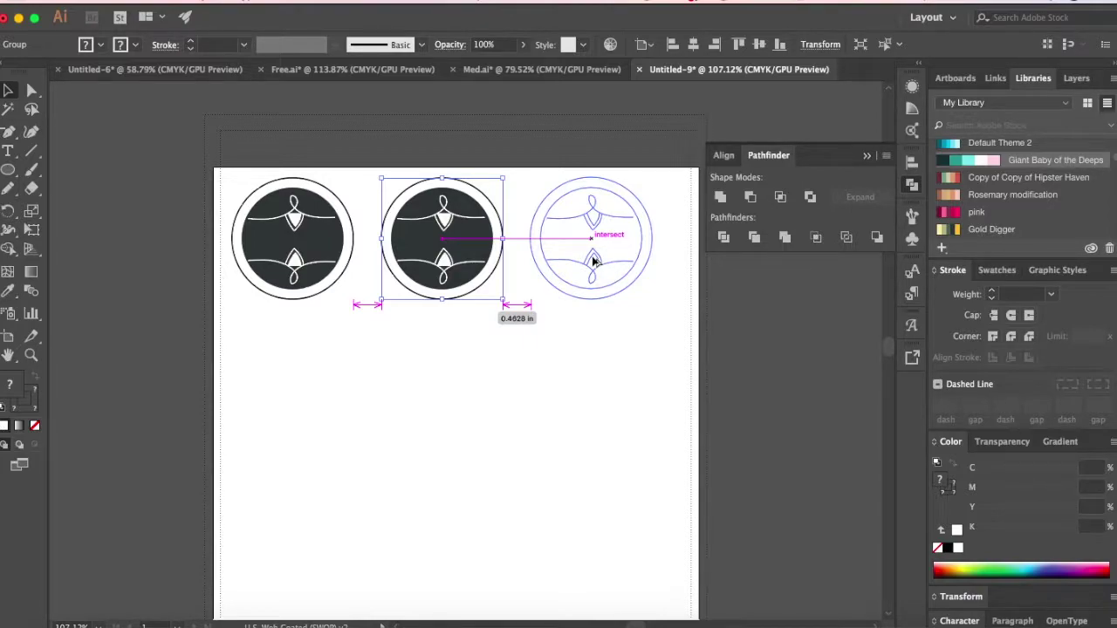
pyautogui.moveTo(592, 262); pyautogui.dragTo(593, 262)
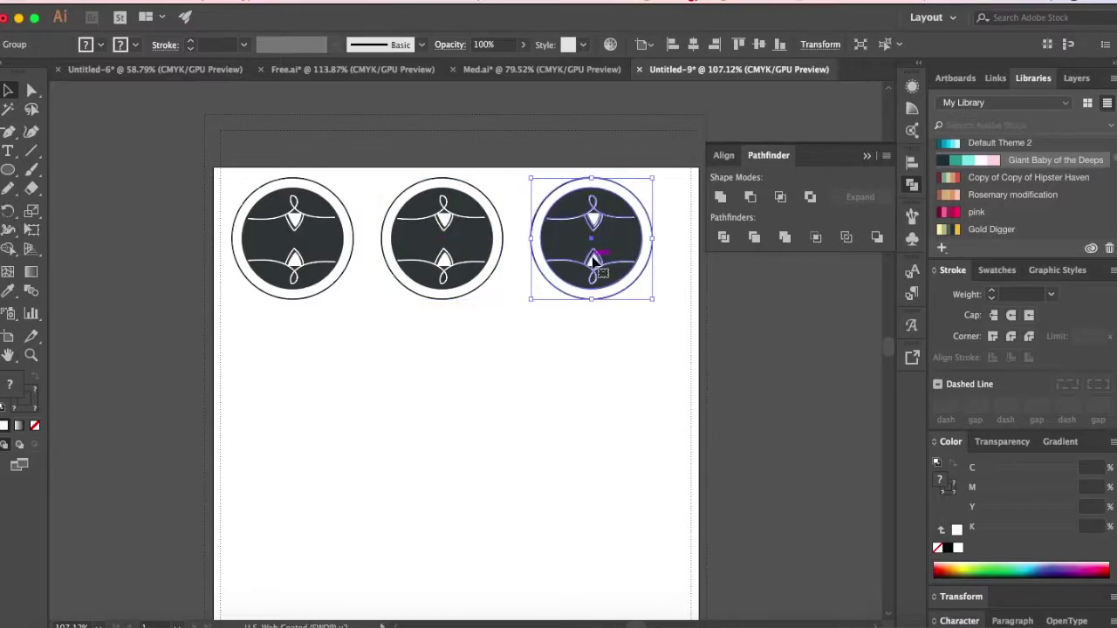
pyautogui.click(581, 366)
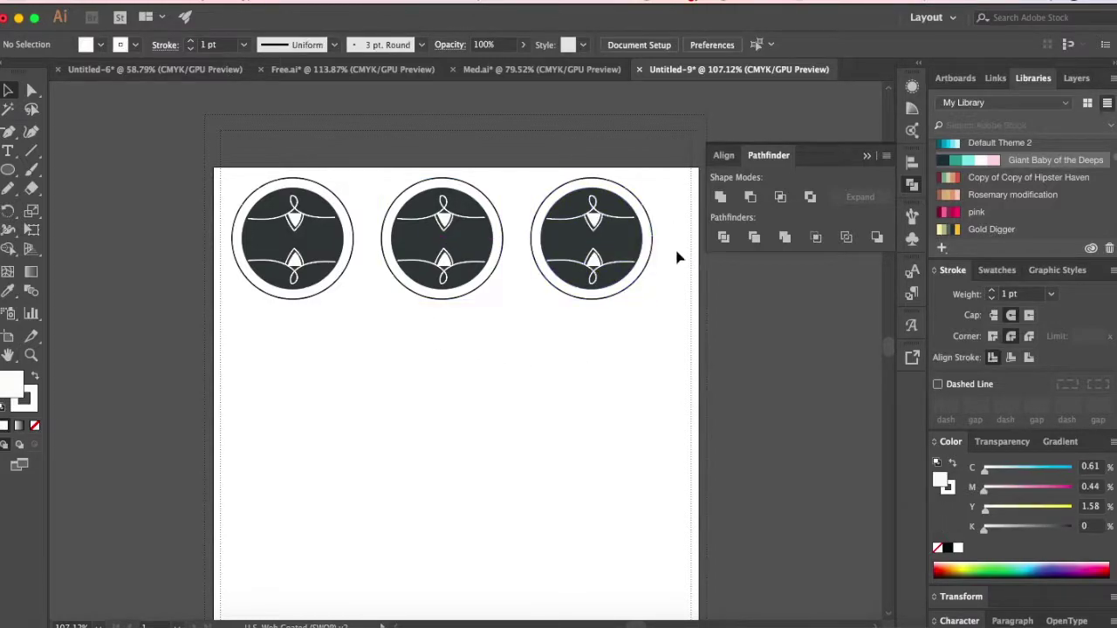
# Duplicate the row downward, then both rows downward, giving four rows of three labels
pyautogui.moveTo(673, 207); pyautogui.dragTo(266, 305)
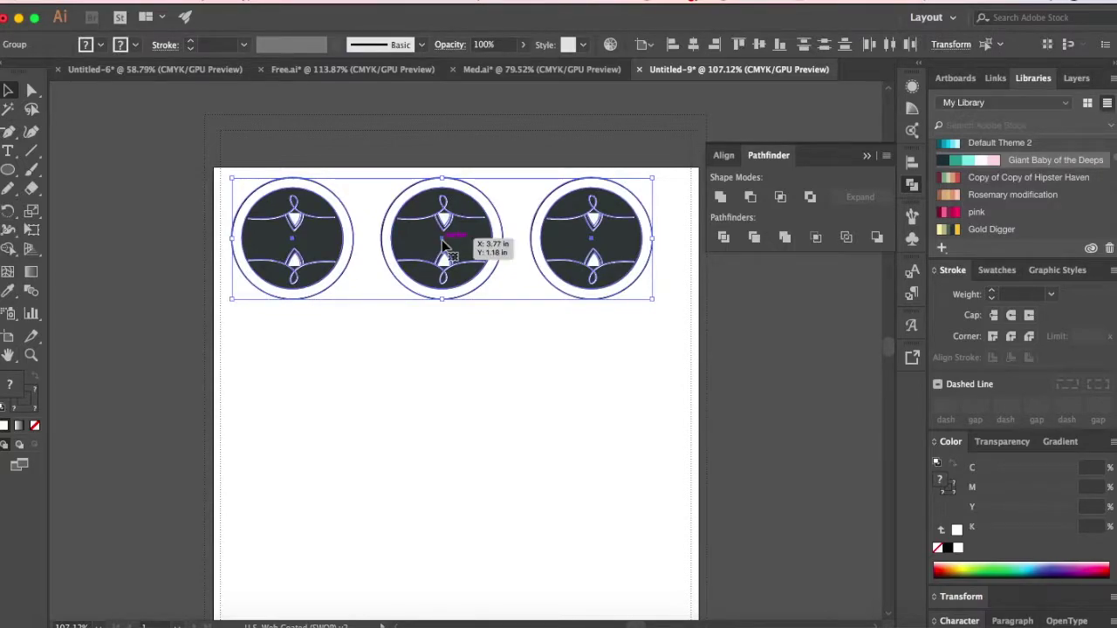
pyautogui.moveTo(441, 244); pyautogui.dragTo(426, 387)
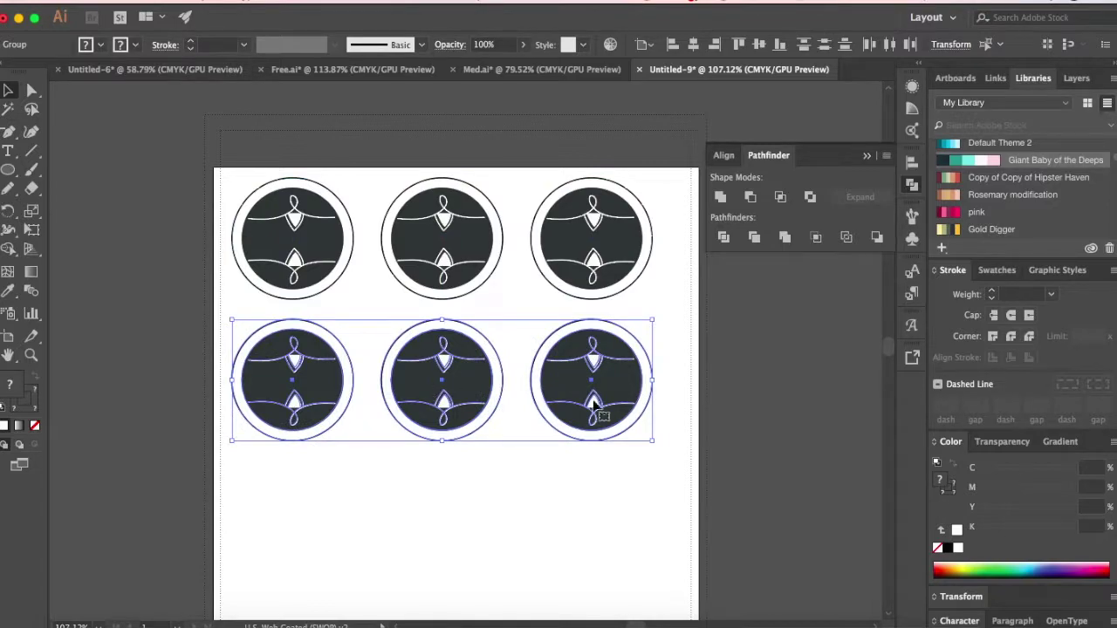
pyautogui.scroll(-2, 658, 468)
pyautogui.scroll(-1, 658, 470)
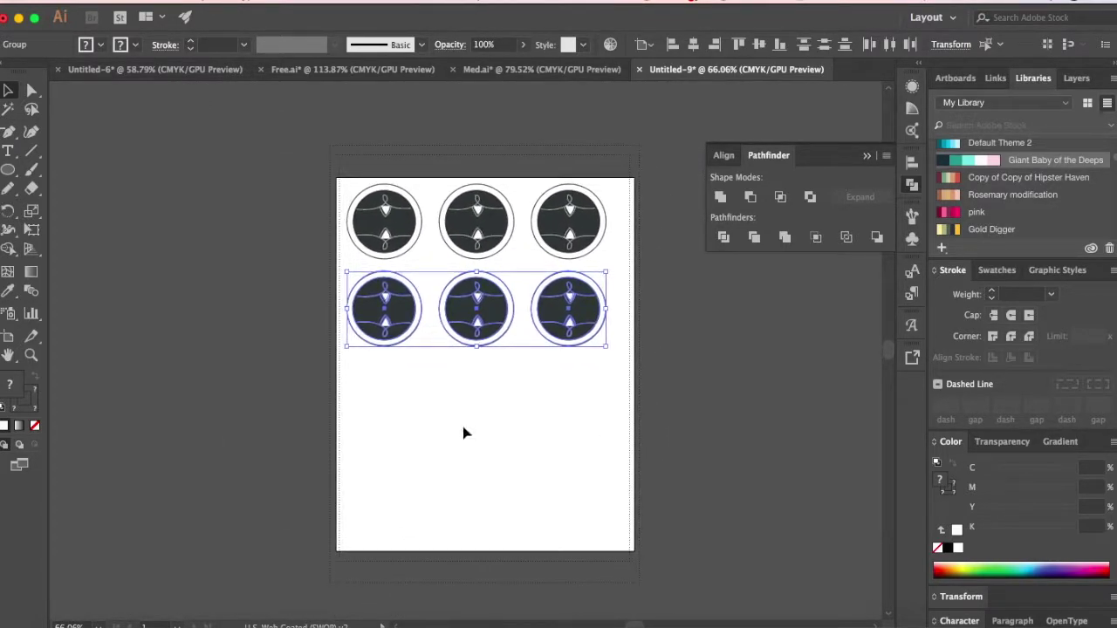
pyautogui.click(616, 224)
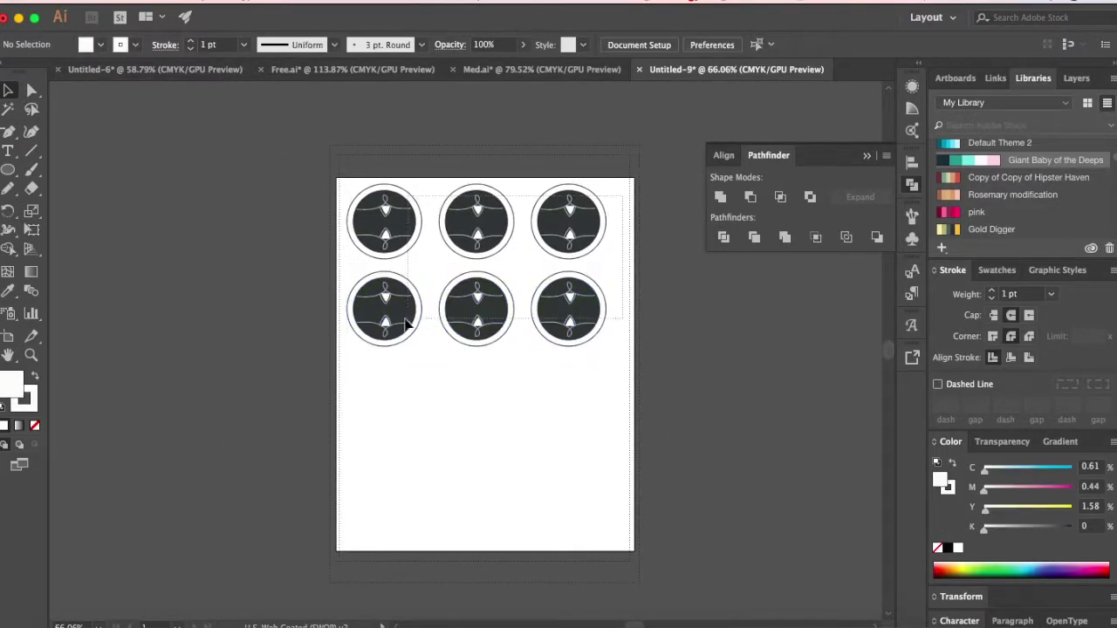
pyautogui.moveTo(608, 226); pyautogui.dragTo(410, 330)
pyautogui.moveTo(478, 312); pyautogui.dragTo(482, 497)
pyautogui.click(689, 443)
# Select all twelve labels and centre them horizontally on the page
pyautogui.scroll(1, 711, 386)
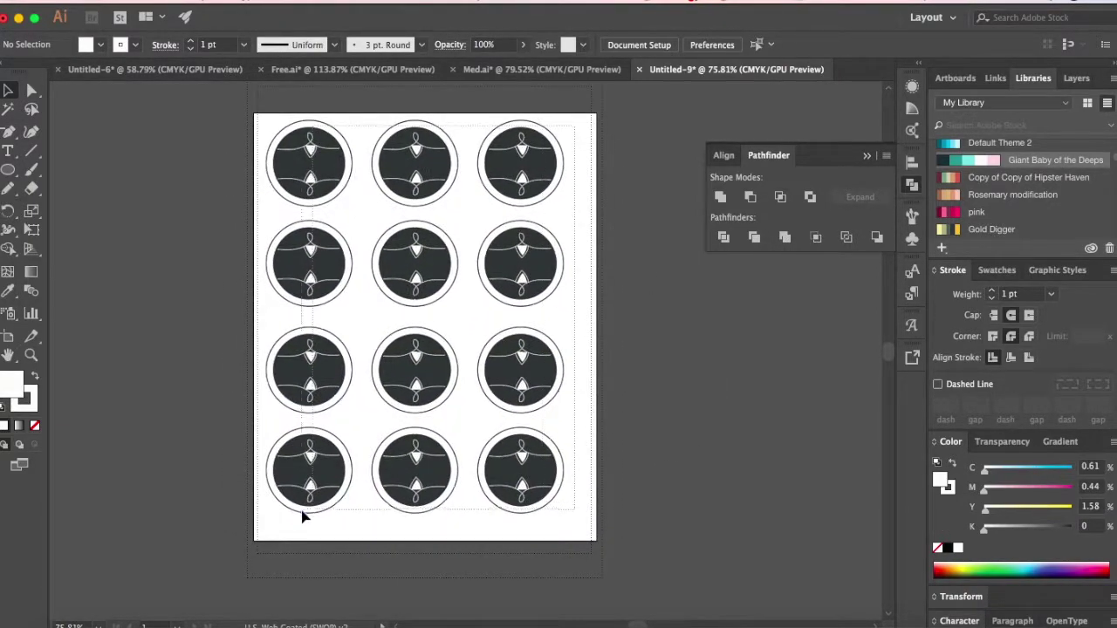
pyautogui.press('super+a')
pyautogui.click(714, 34)
pyautogui.click(620, 291)
pyautogui.scroll(1, 719, 331)
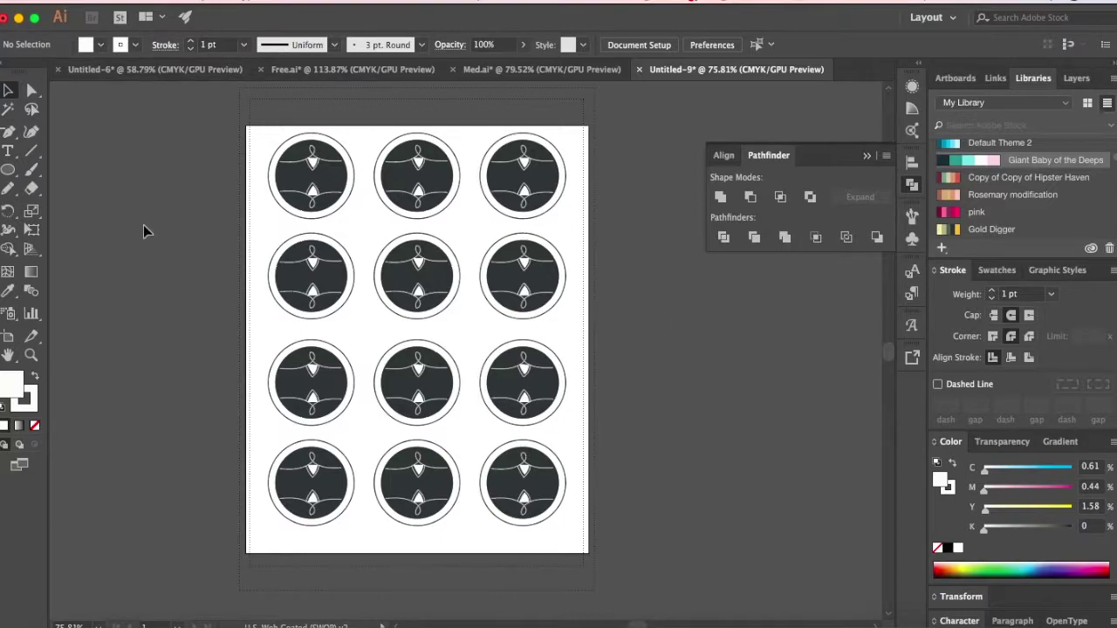
pyautogui.click(8, 151)
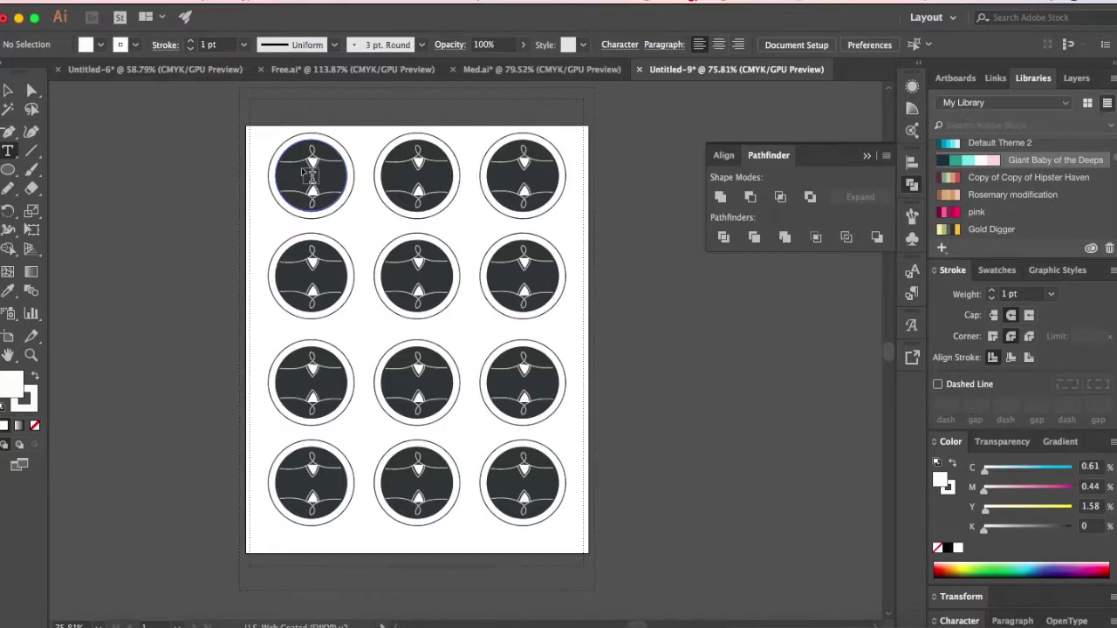
pyautogui.click(303, 168)
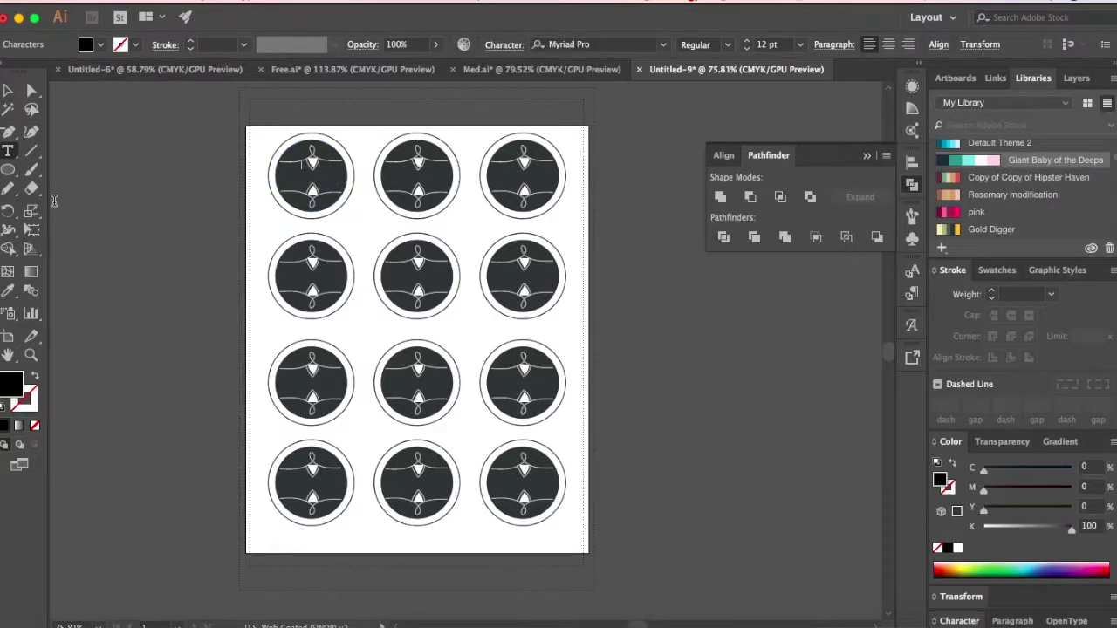
pyautogui.click(8, 90)
pyautogui.click(141, 294)
pyautogui.hscroll(-2, 141, 295)
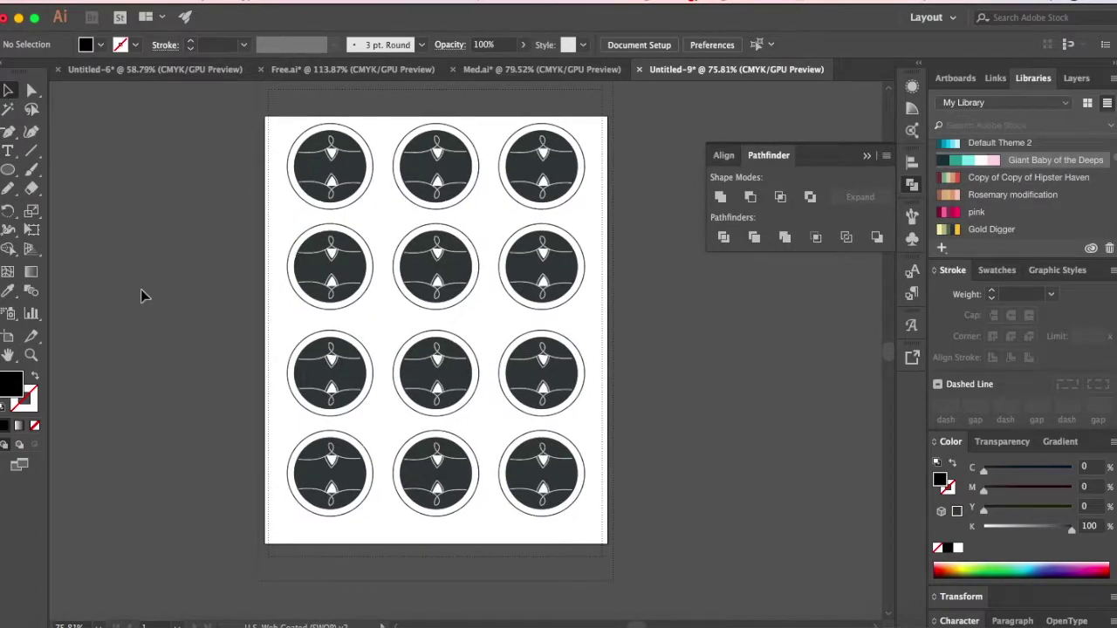
pyautogui.click(141, 5)
# Save the sheet as 'pantry med' in Adobe PDF format with Create Acrobat Layers turned off
pyautogui.click(148, 131)
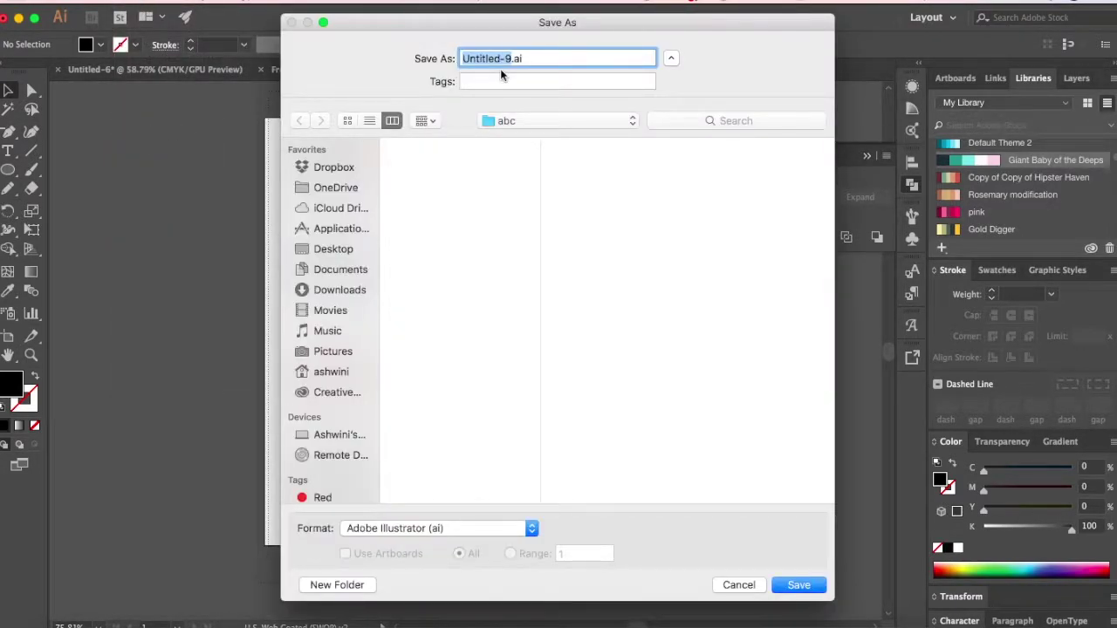
pyautogui.write('pantry med')
pyautogui.click(459, 530)
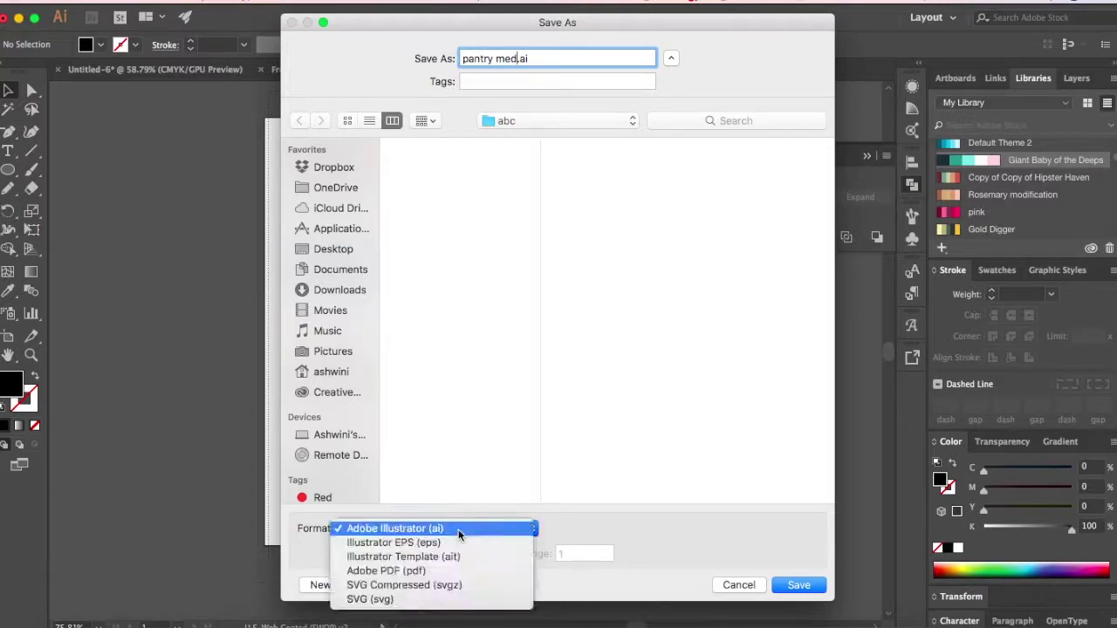
pyautogui.click(429, 571)
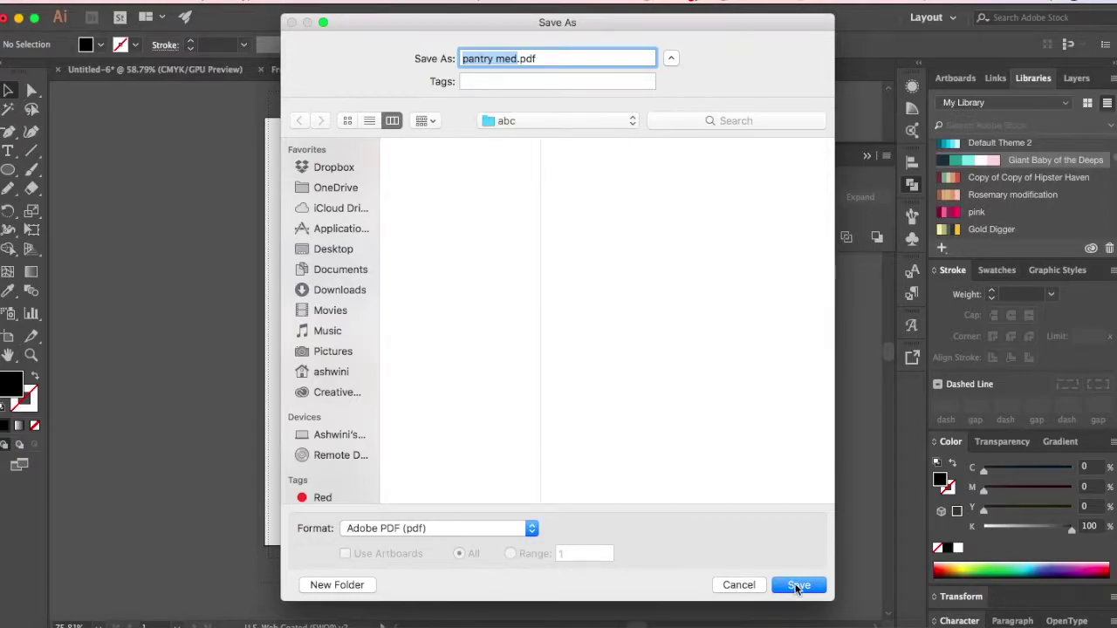
pyautogui.click(795, 588)
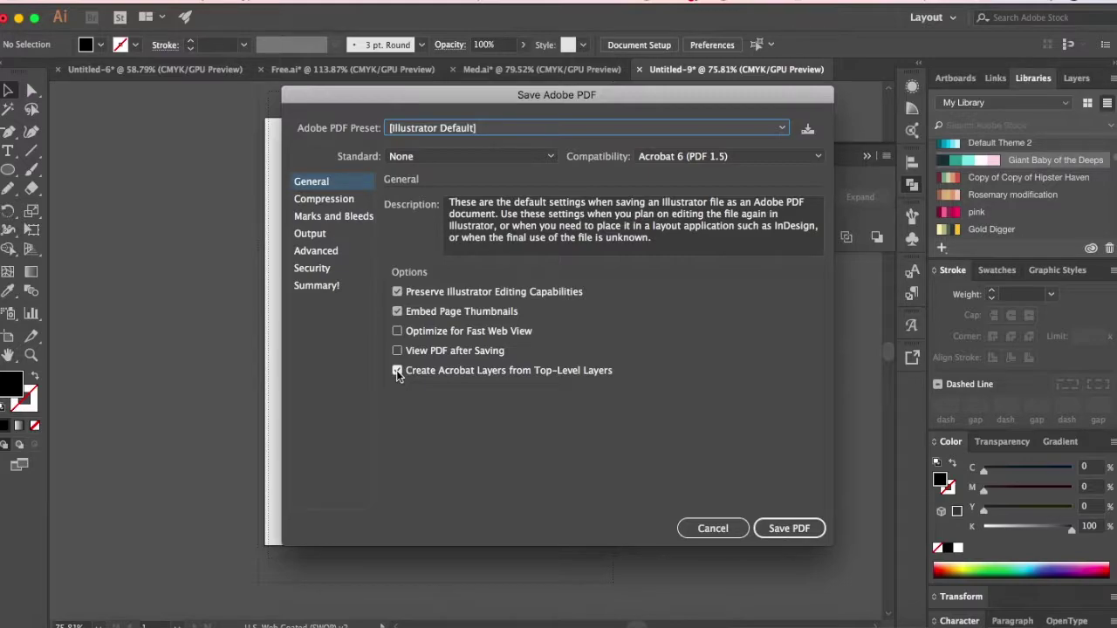
pyautogui.click(397, 371)
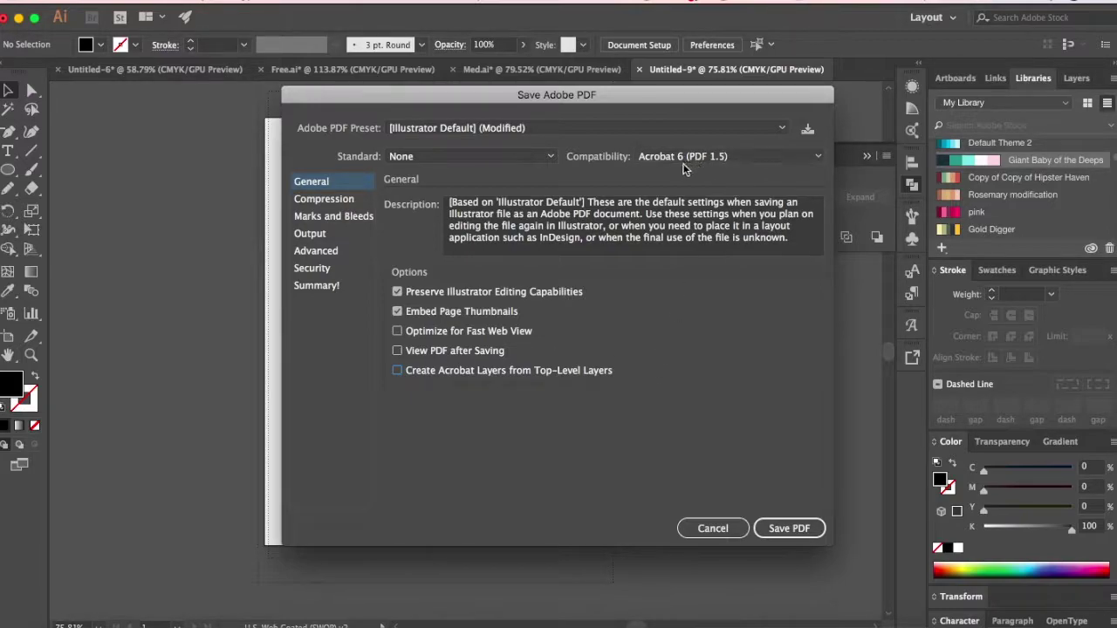
pyautogui.click(790, 528)
# Select pantry med.pdf in Finder and check Creative Cloud's list of installed apps
pyautogui.press('super+Tab')
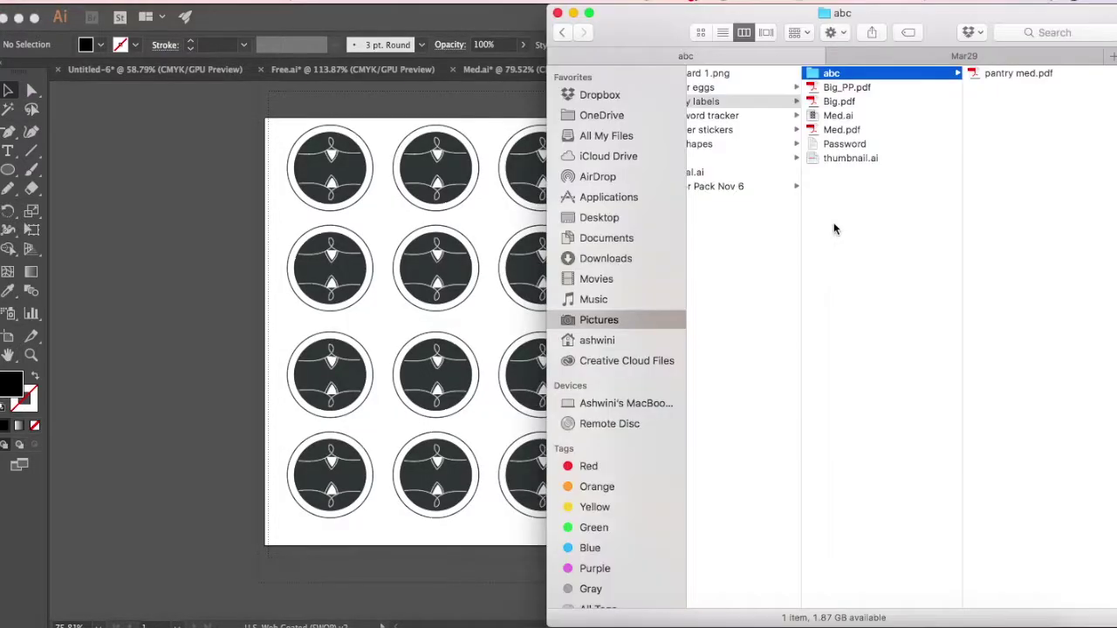
pyautogui.click(1039, 73)
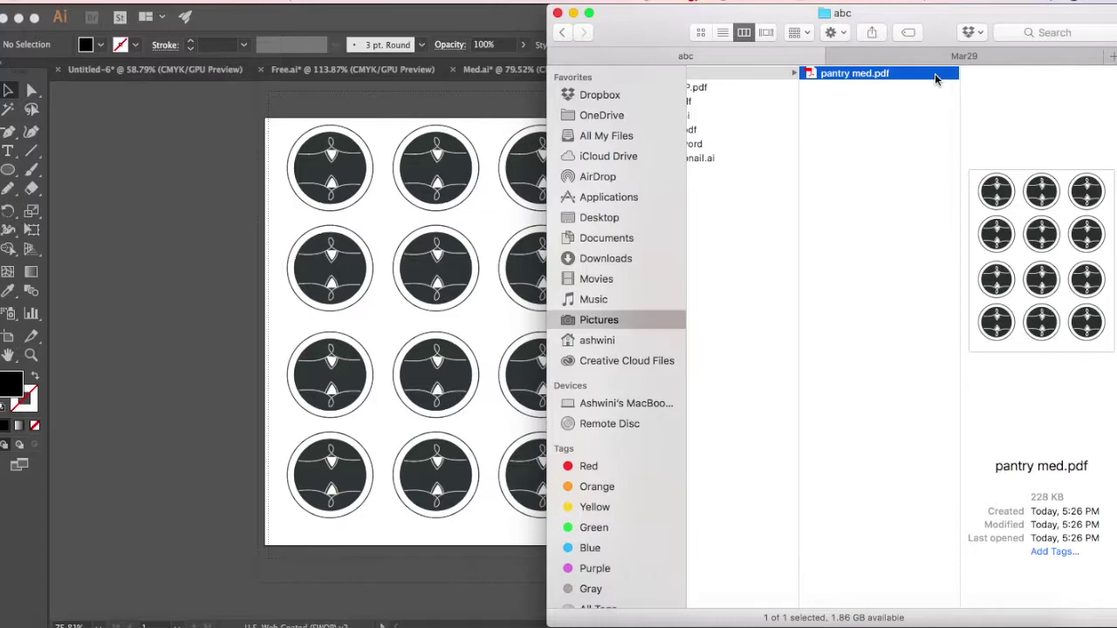
pyautogui.click(670, 3)
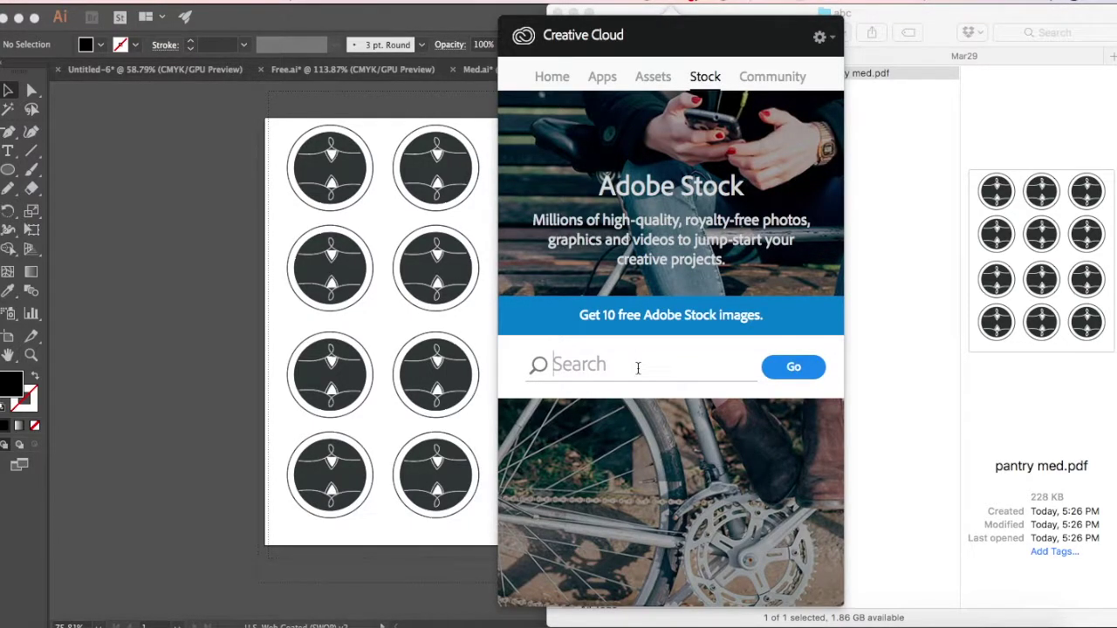
pyautogui.click(602, 77)
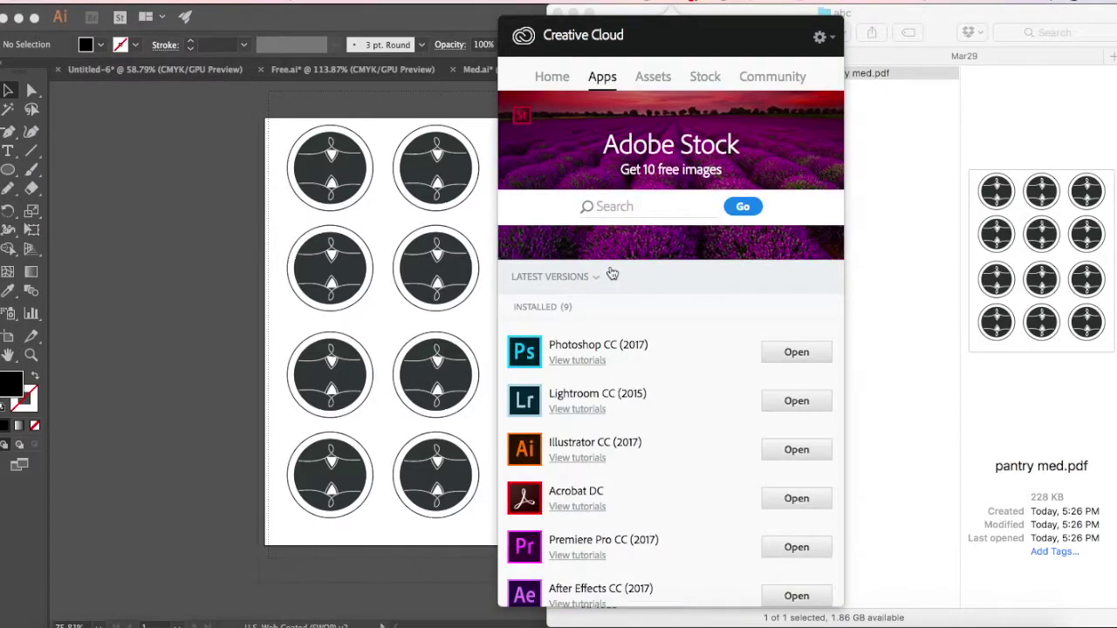
pyautogui.scroll(-3, 596, 288)
pyautogui.scroll(-5, 590, 431)
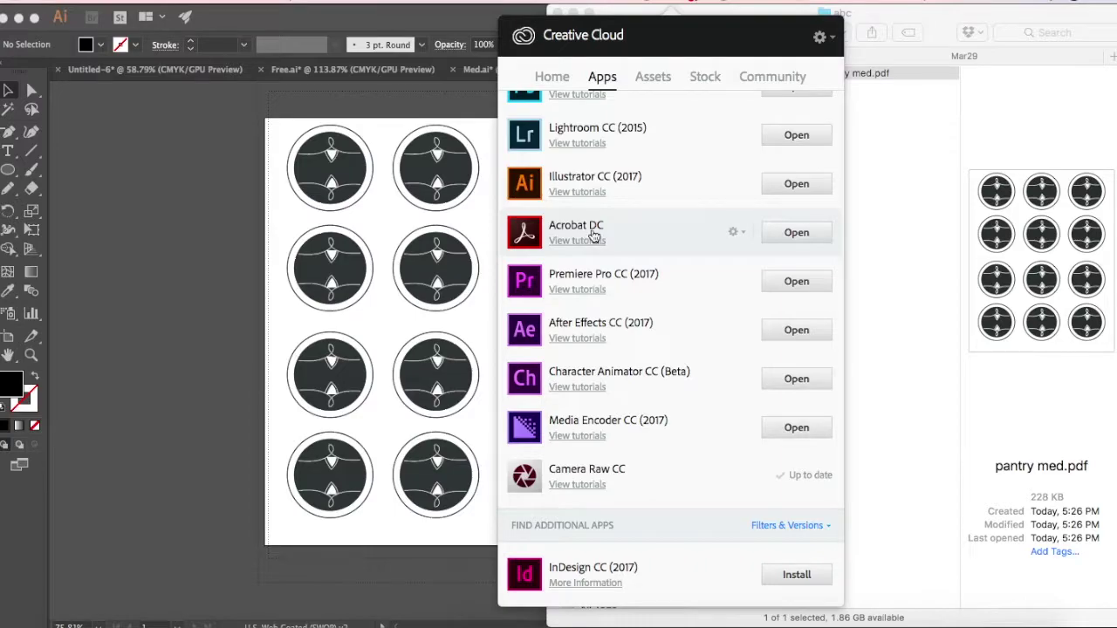
pyautogui.click(894, 280)
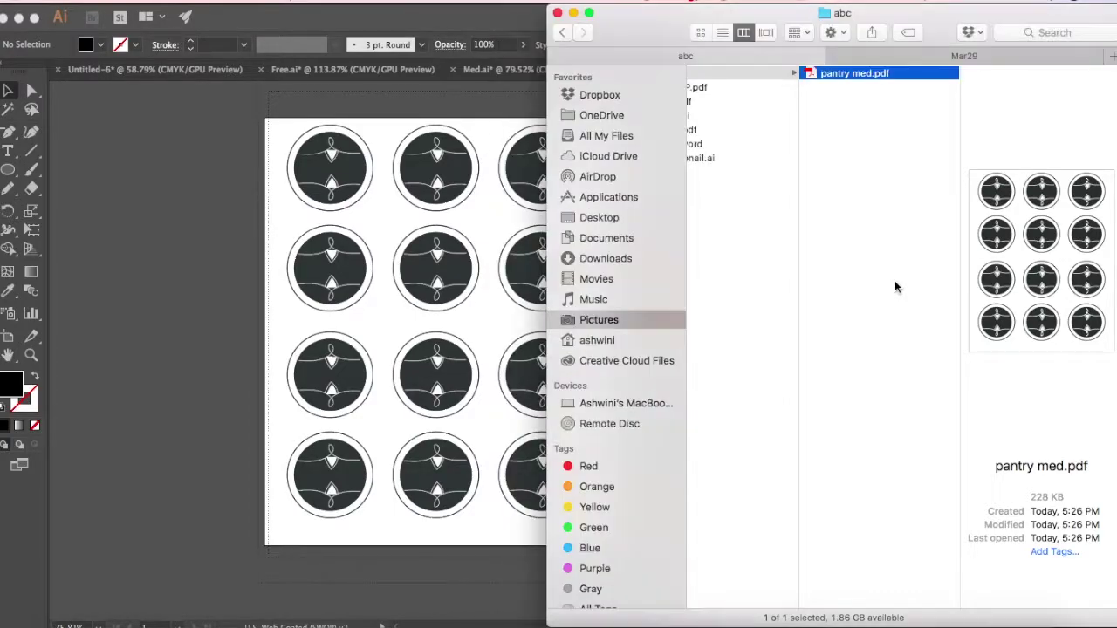
# Open pantry med.pdf in Adobe Acrobat using Open With
pyautogui.rightClick(872, 75)
pyautogui.moveTo(907, 98)
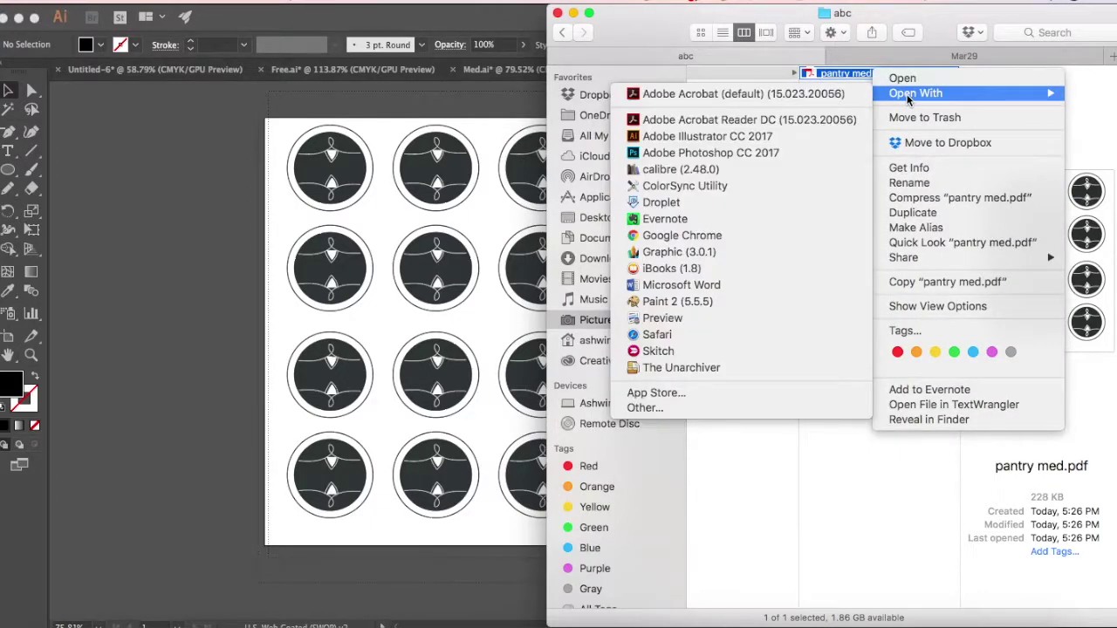
pyautogui.click(763, 93)
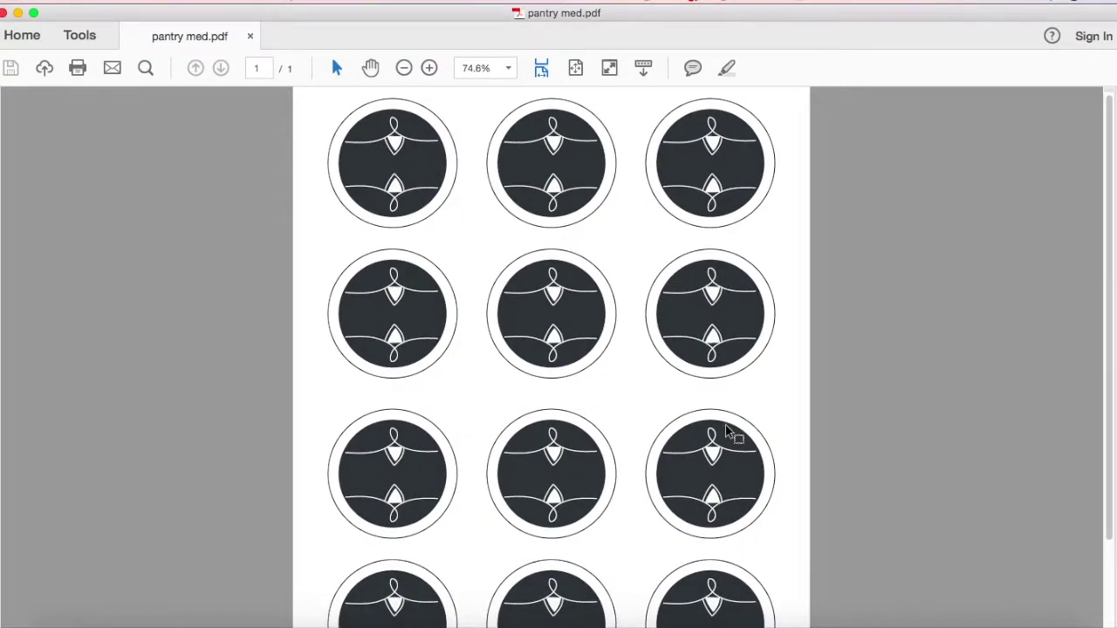
# Start Prepare Form on pantry med.pdf from Tools and dismiss the no-fields-detected notice
pyautogui.click(90, 37)
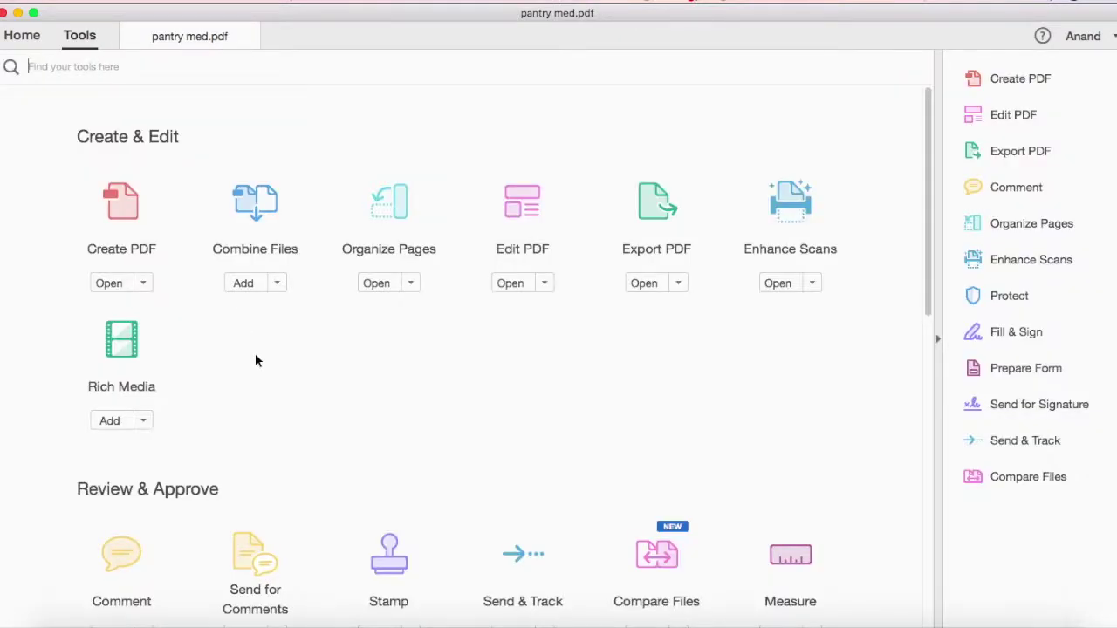
pyautogui.scroll(-5, 255, 354)
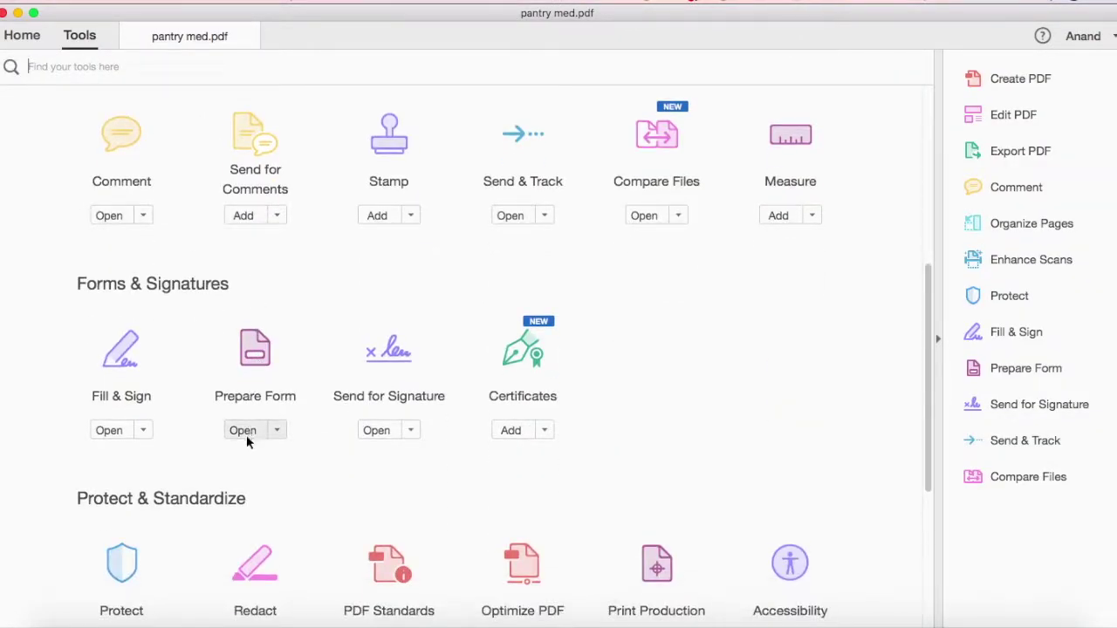
pyautogui.click(243, 431)
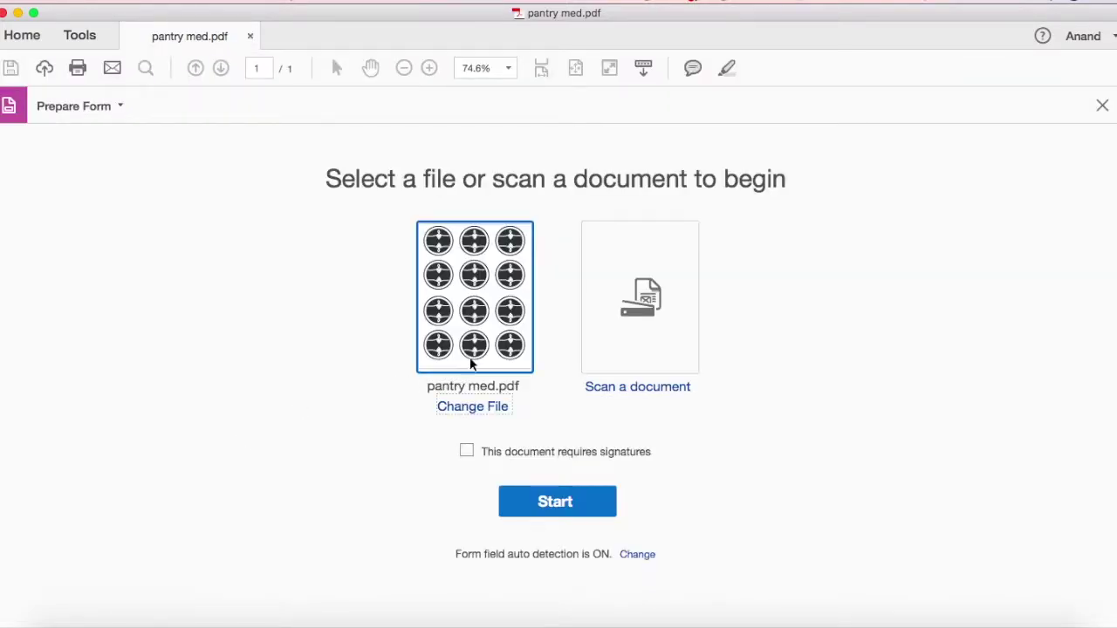
pyautogui.click(547, 502)
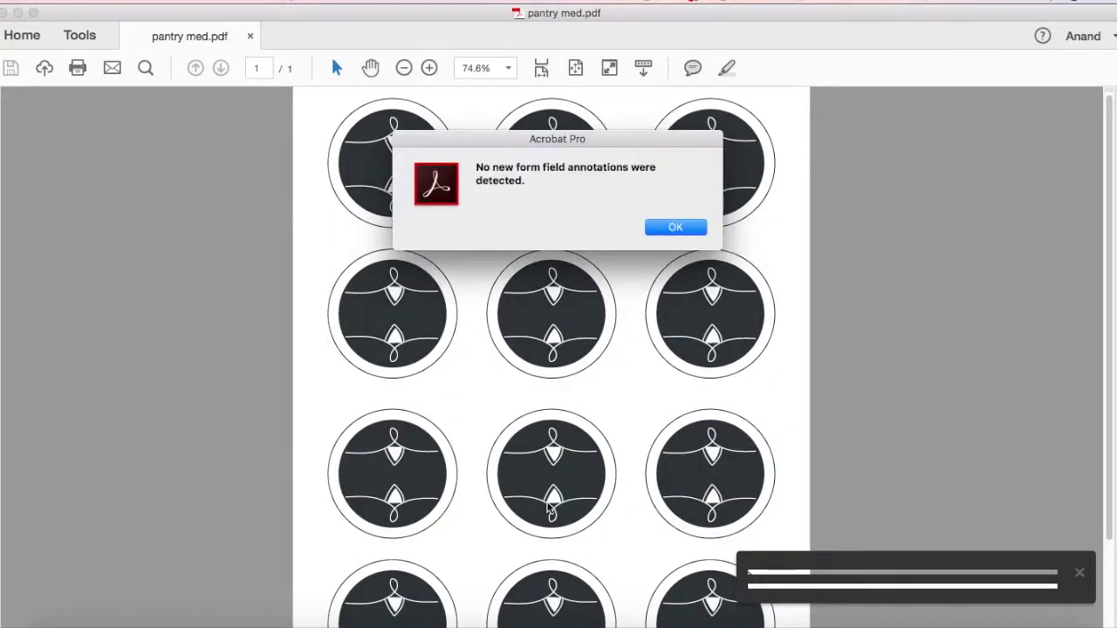
pyautogui.click(677, 227)
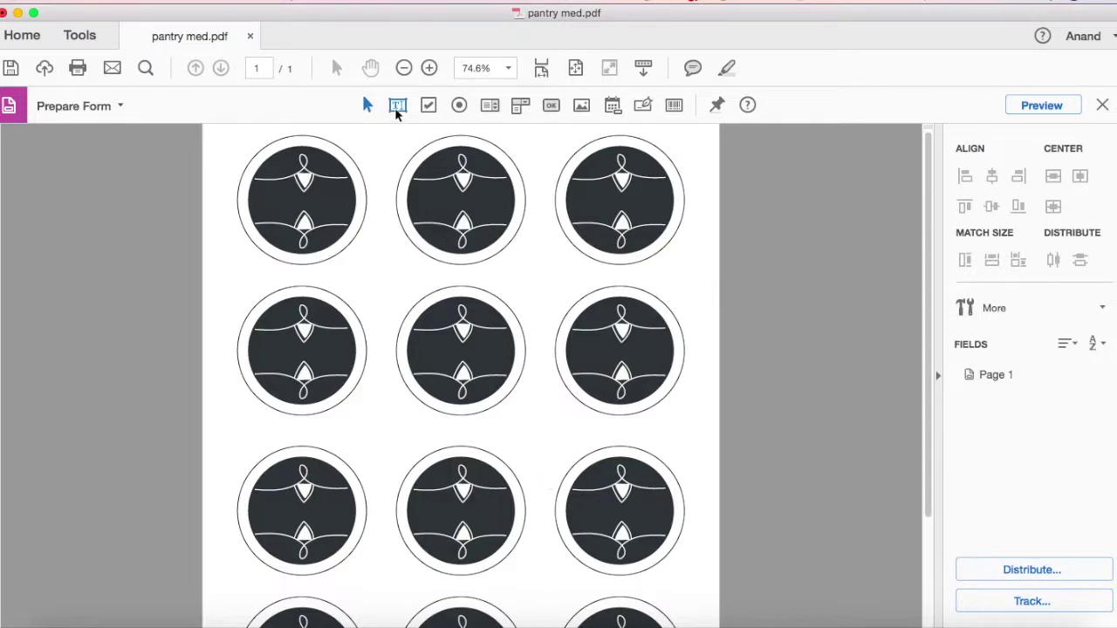
# Draw a text field, Text1, across the middle of the first circular label
pyautogui.scroll(5, 345, 260)
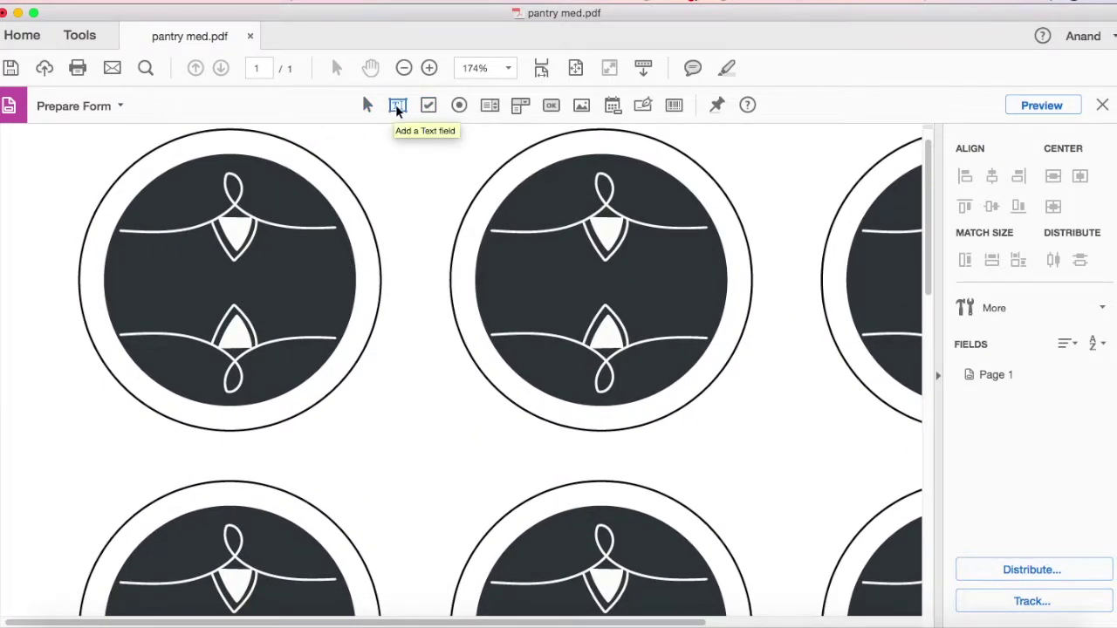
pyautogui.click(397, 106)
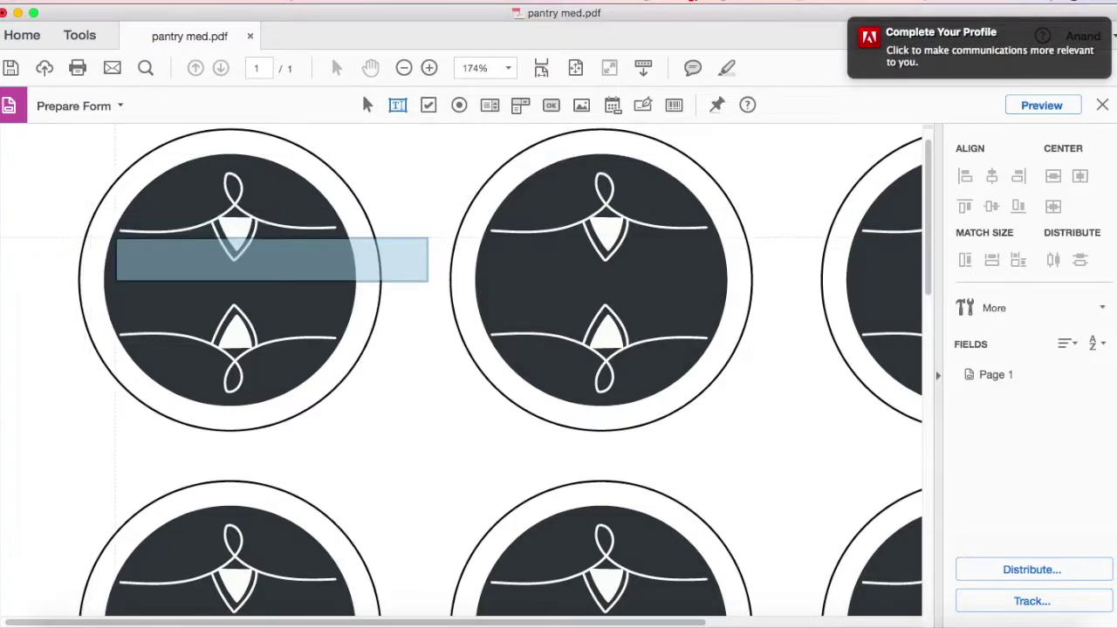
pyautogui.moveTo(115, 237)
pyautogui.mouseDown()
pyautogui.moveTo(291, 324)
pyautogui.moveTo(346, 330)
pyautogui.mouseUp()
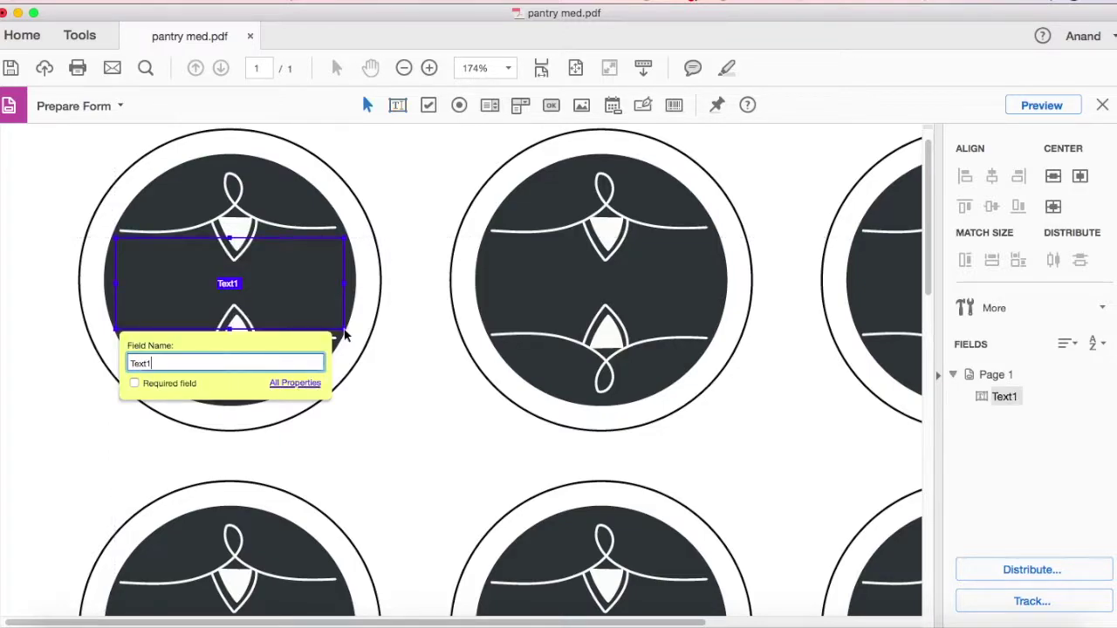
# Set the Text1 field's font size to 18 in its Appearance properties
pyautogui.click(291, 385)
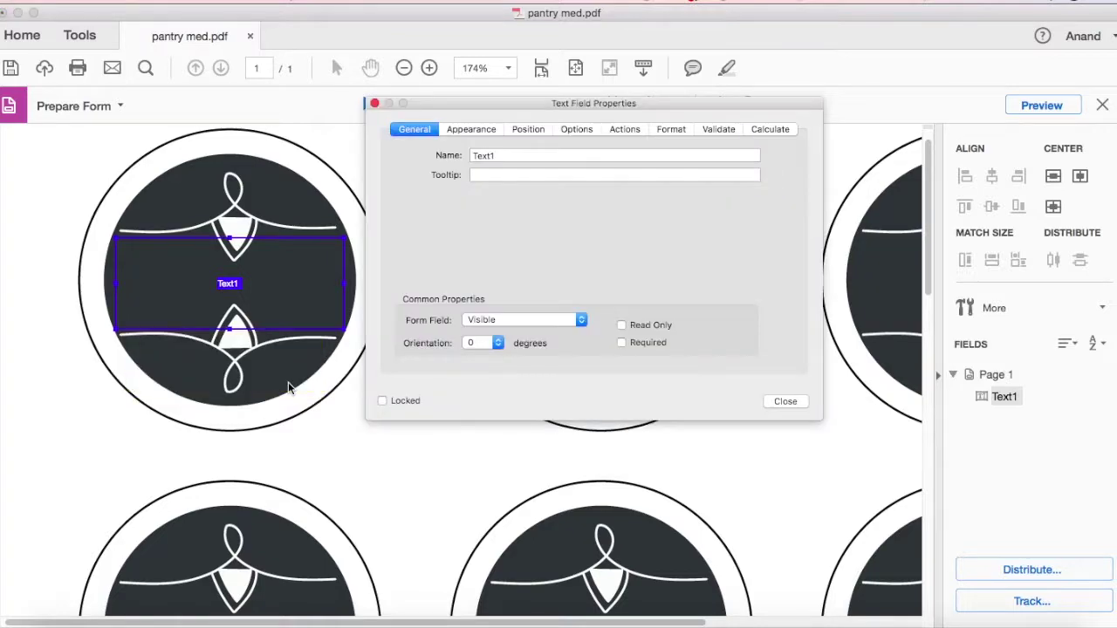
pyautogui.click(476, 130)
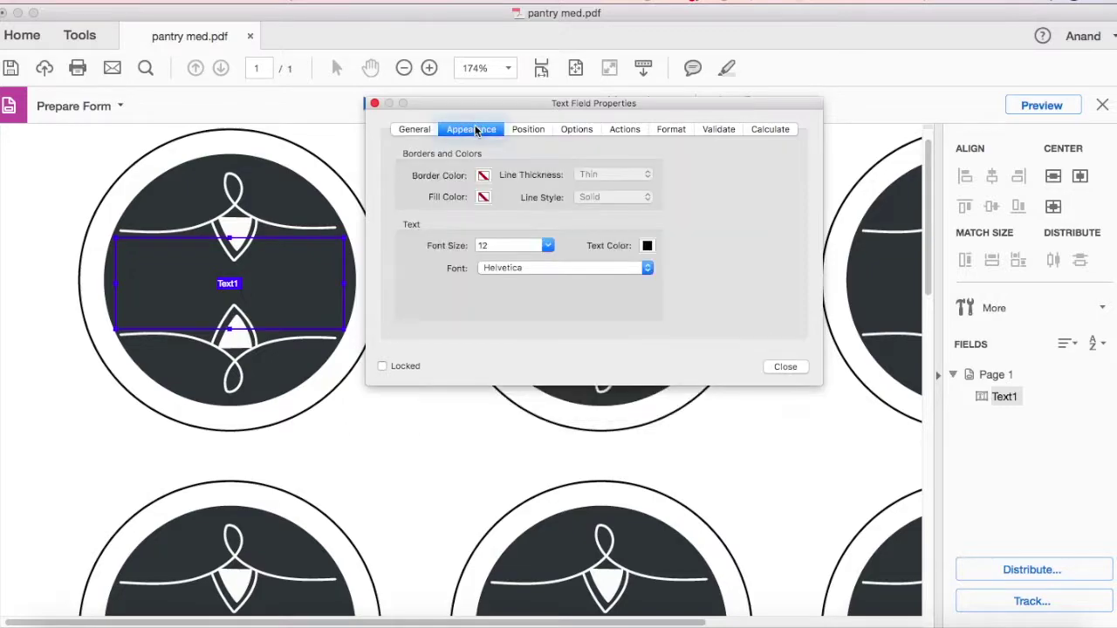
pyautogui.click(547, 247)
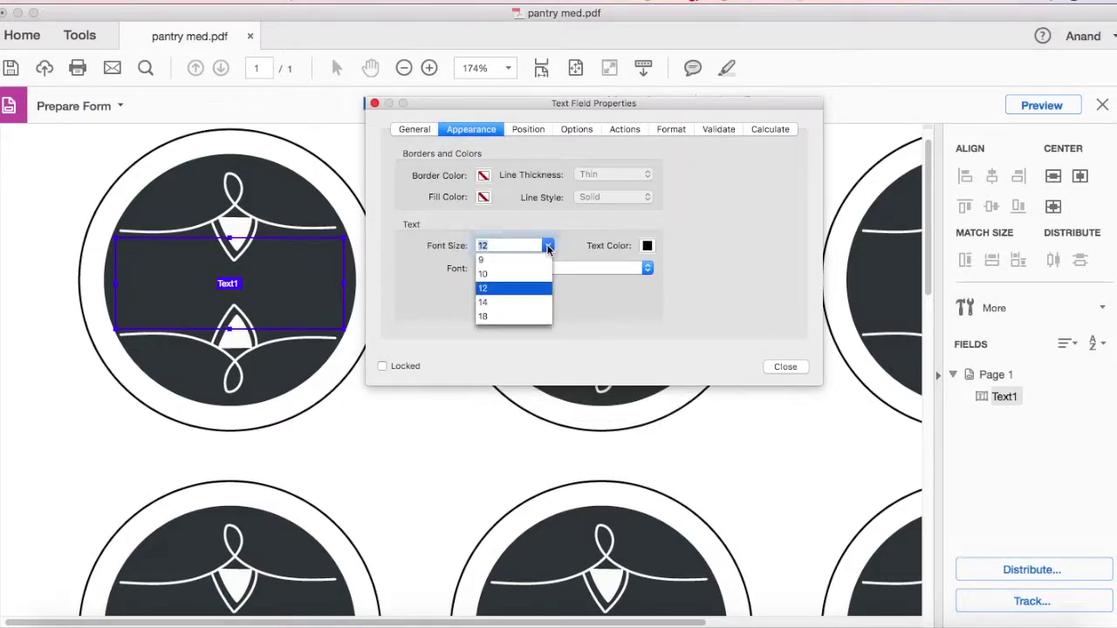
pyautogui.click(510, 318)
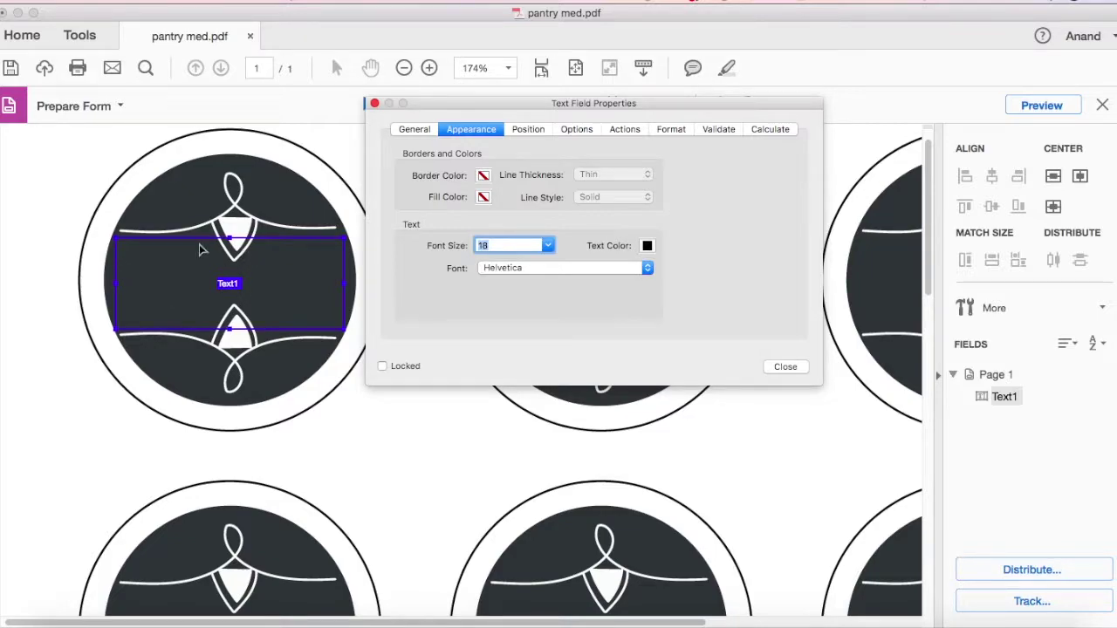
# Open Text1's text colour picker, then switch to Illustrator and select the label artwork
pyautogui.click(648, 246)
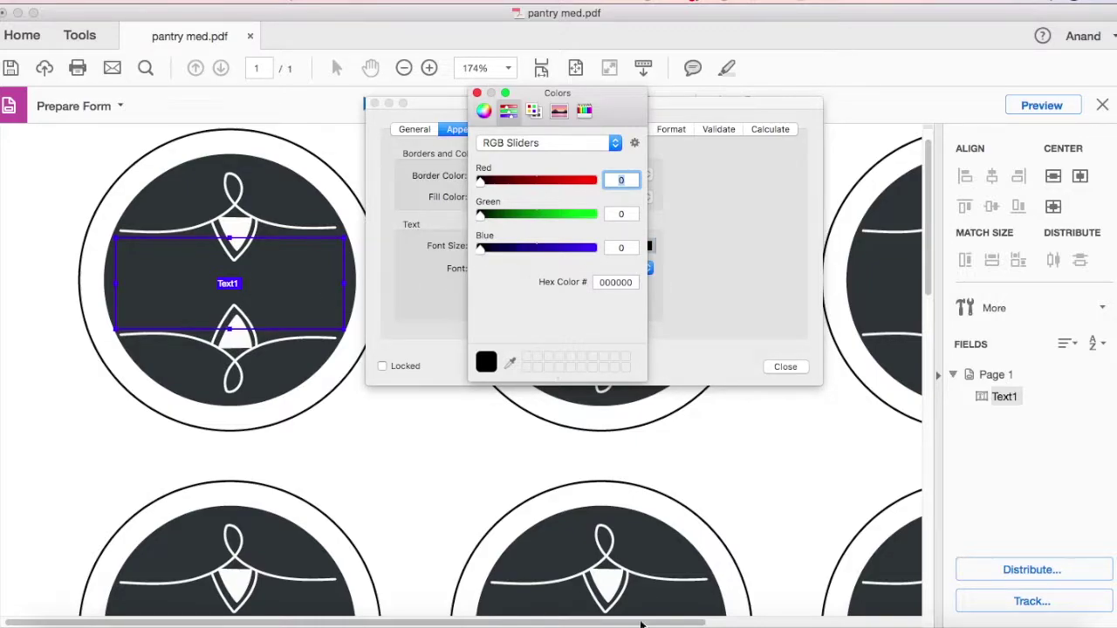
pyautogui.click(678, 624)
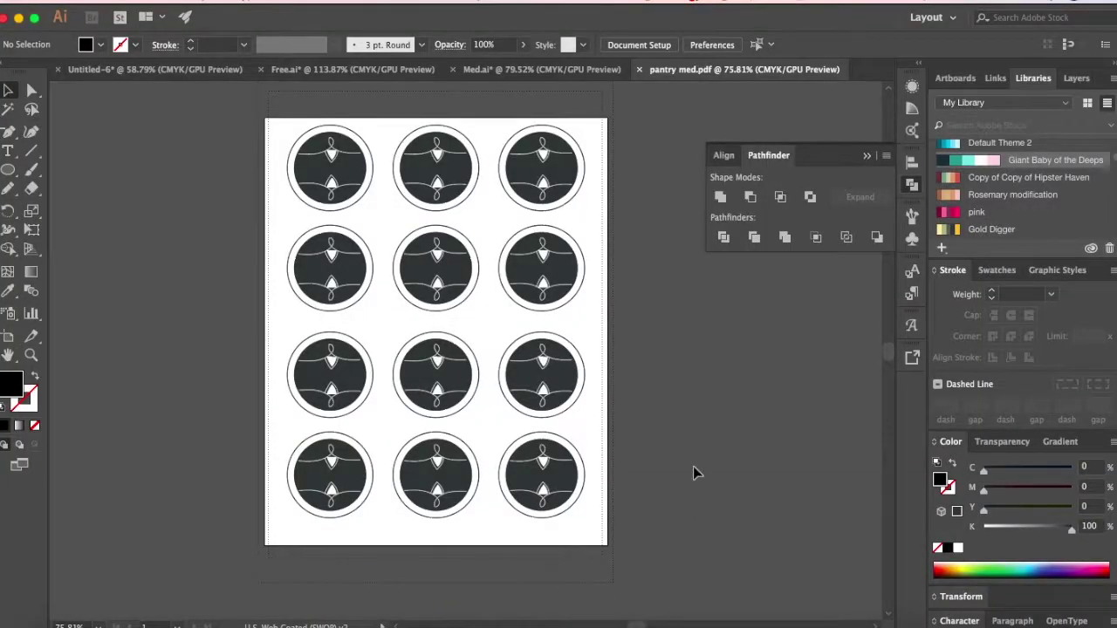
pyautogui.click(567, 388)
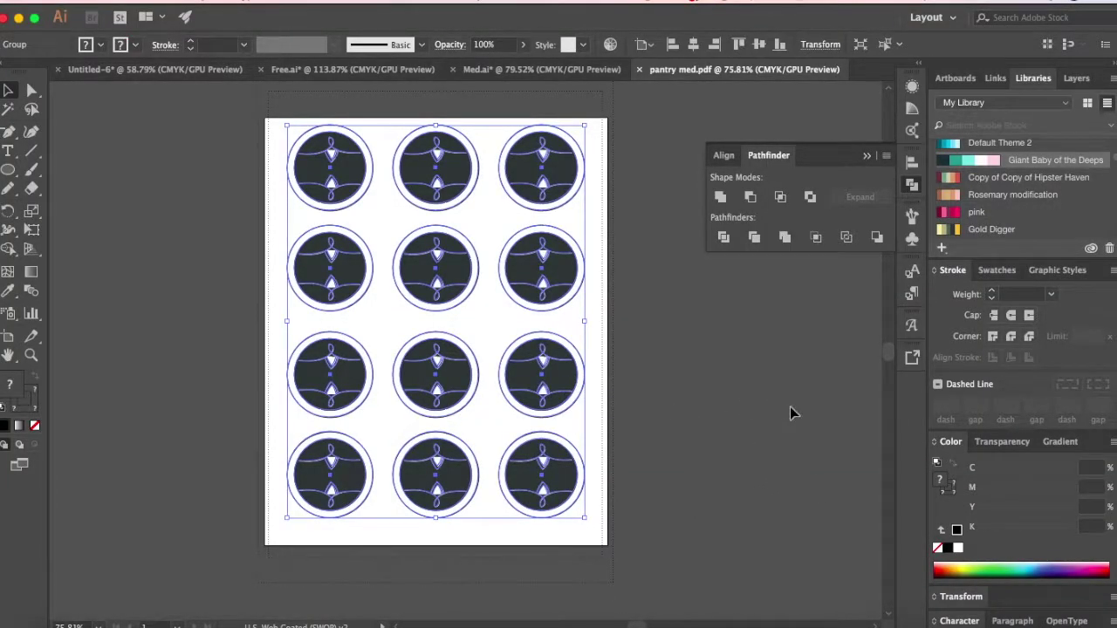
# Use Direct Selection to select the dark inner circle of a second-row label
pyautogui.click(207, 311)
pyautogui.click(366, 281)
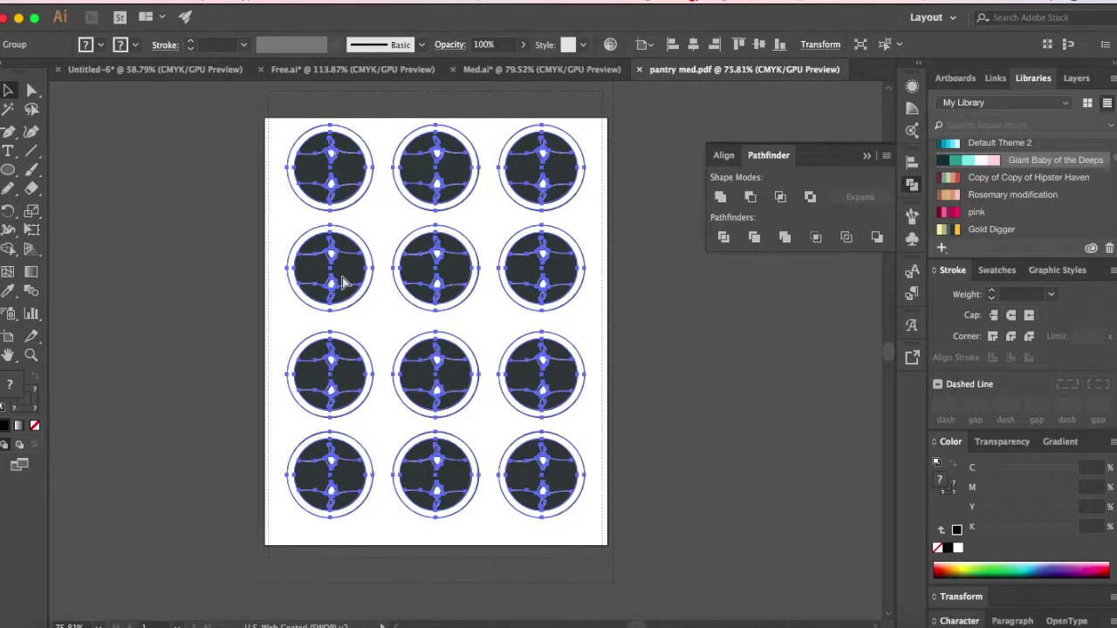
pyautogui.click(214, 317)
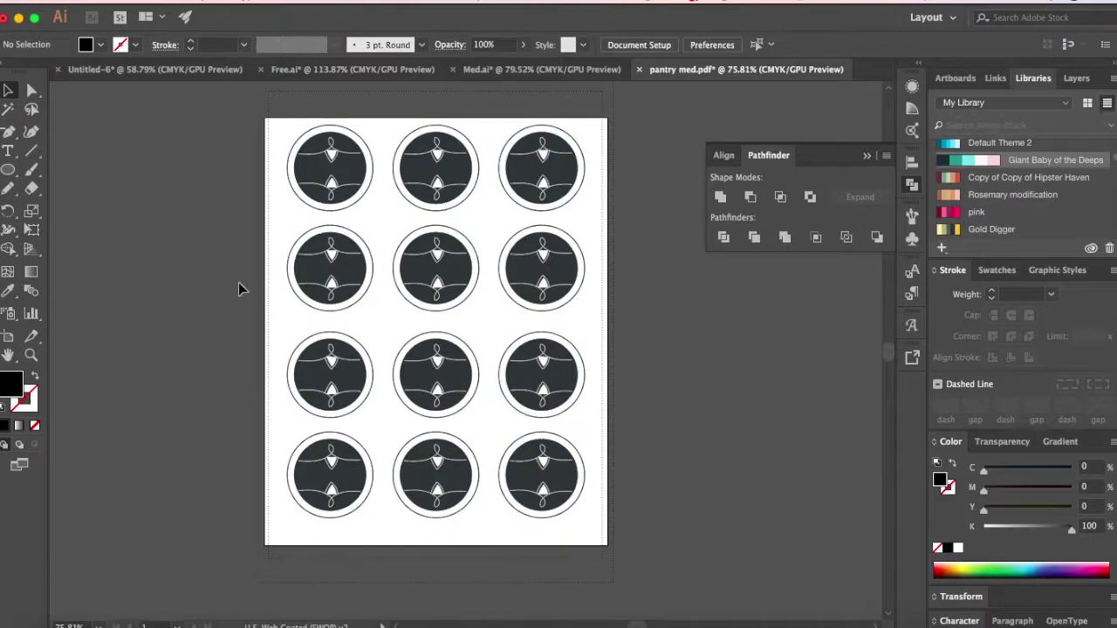
pyautogui.click(366, 275)
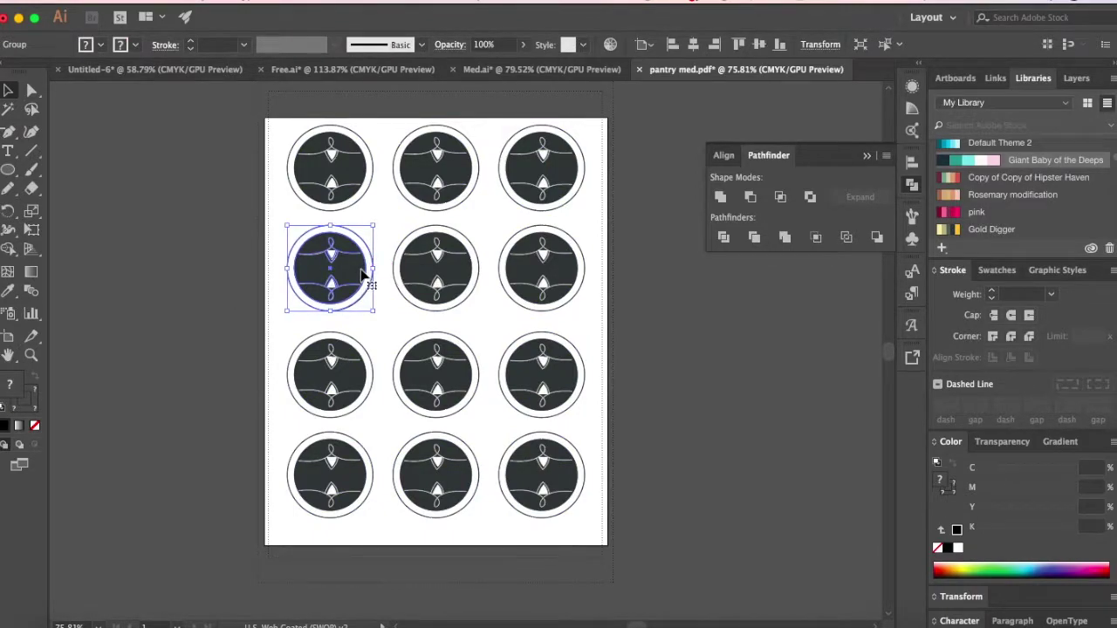
pyautogui.press('a')
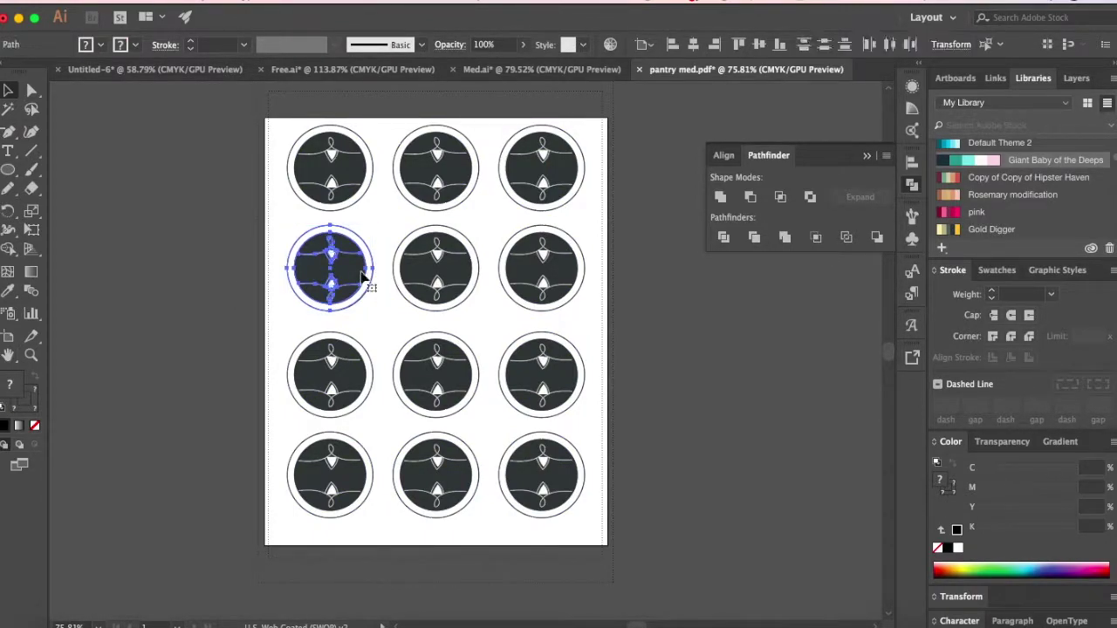
pyautogui.click(105, 287)
pyautogui.click(358, 269)
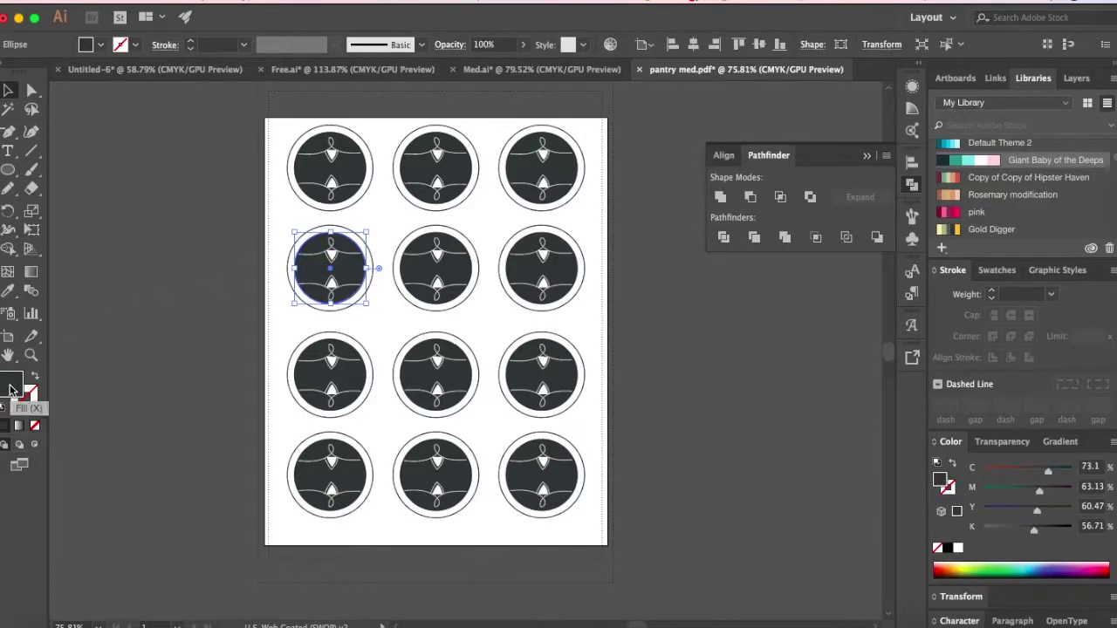
# Copy the fill's hex value 2f3436 from the colour picker and return to Acrobat
pyautogui.doubleClick(11, 384)
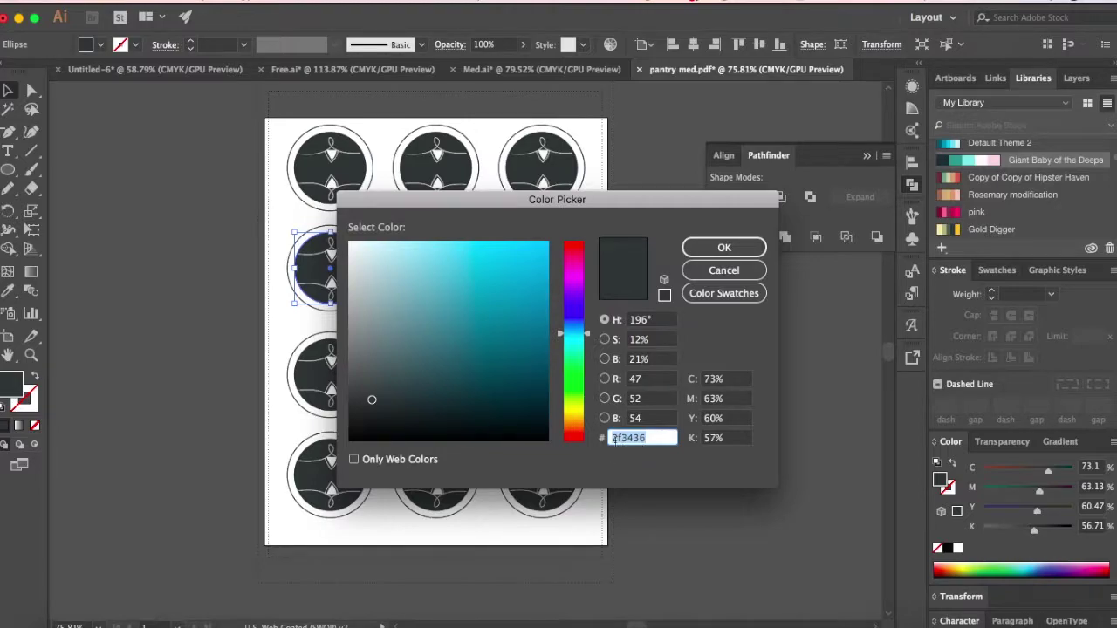
pyautogui.click(627, 439)
pyautogui.doubleClick(628, 439)
pyautogui.press('super+c')
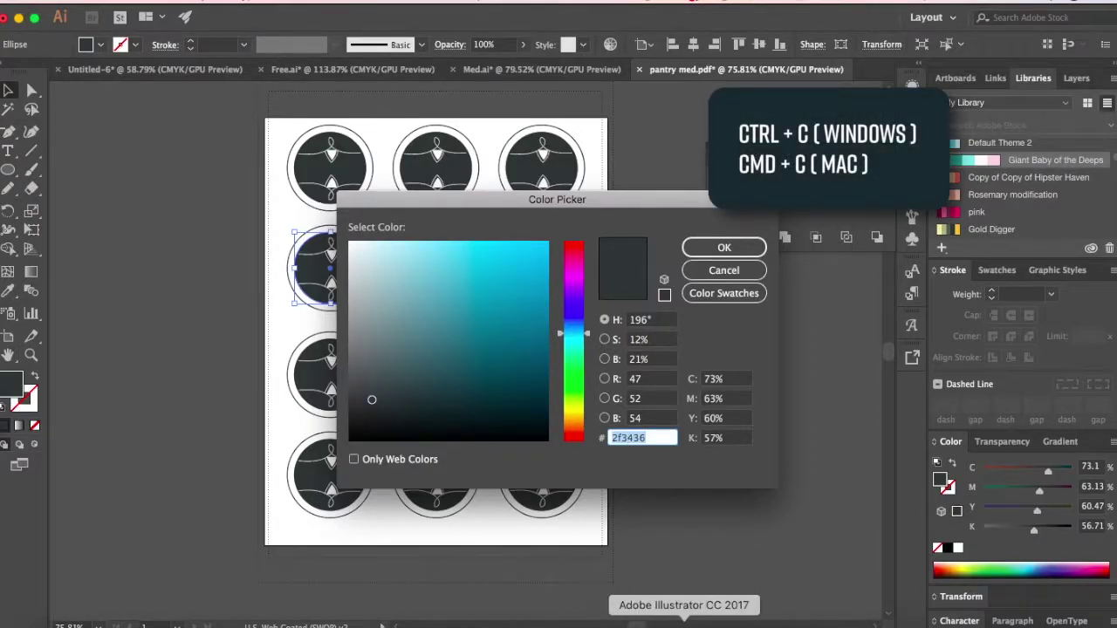
pyautogui.click(848, 621)
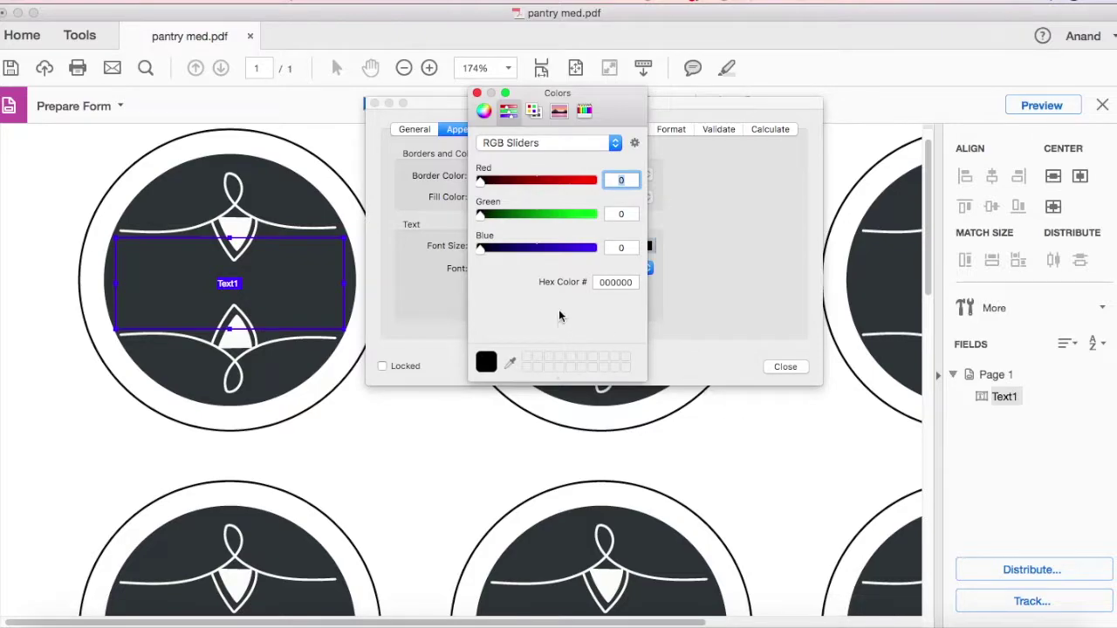
# Set the Text1 field's text colour to white using the colour wheel brightness
pyautogui.doubleClick(609, 281)
pyautogui.press('super+v')
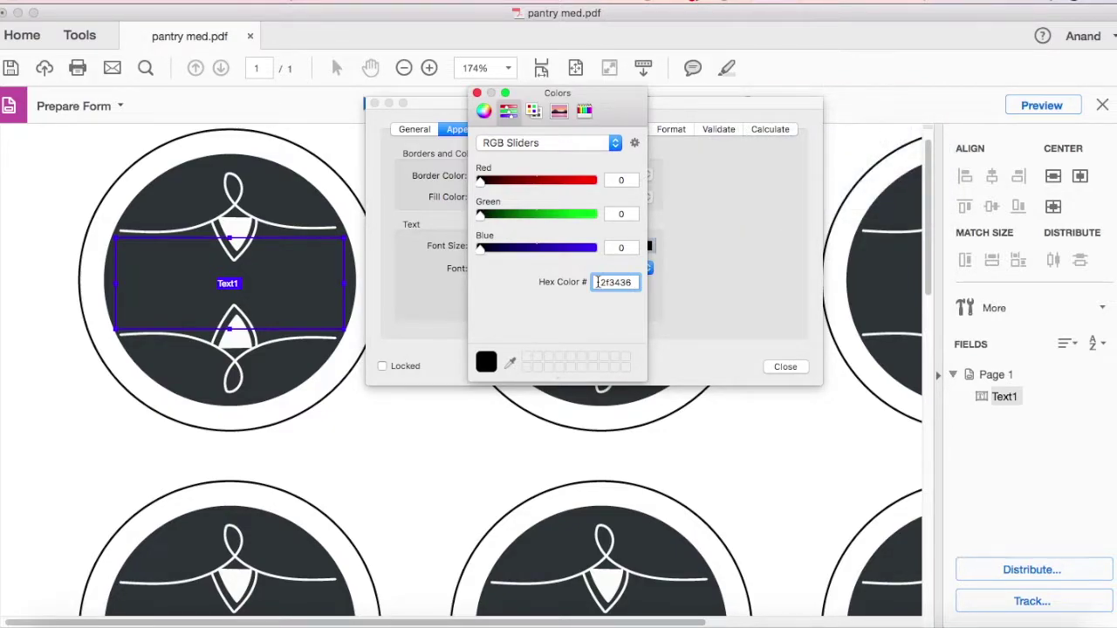
pyautogui.doubleClick(597, 282)
pyautogui.press('BackSpace')
pyautogui.press('Return')
pyautogui.click(484, 112)
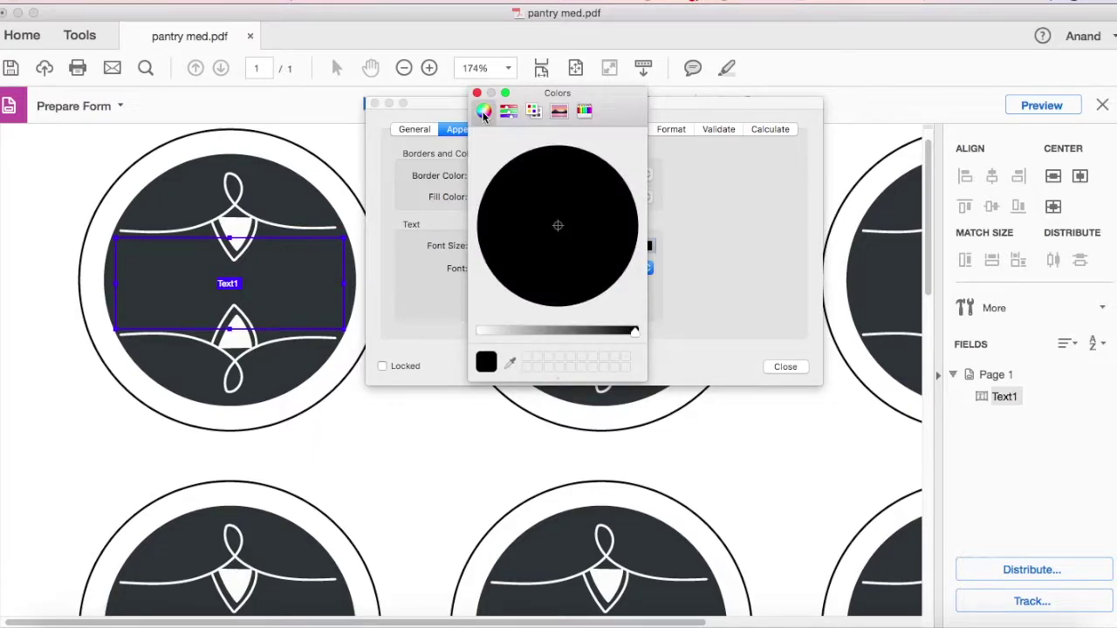
pyautogui.moveTo(636, 331); pyautogui.dragTo(480, 332)
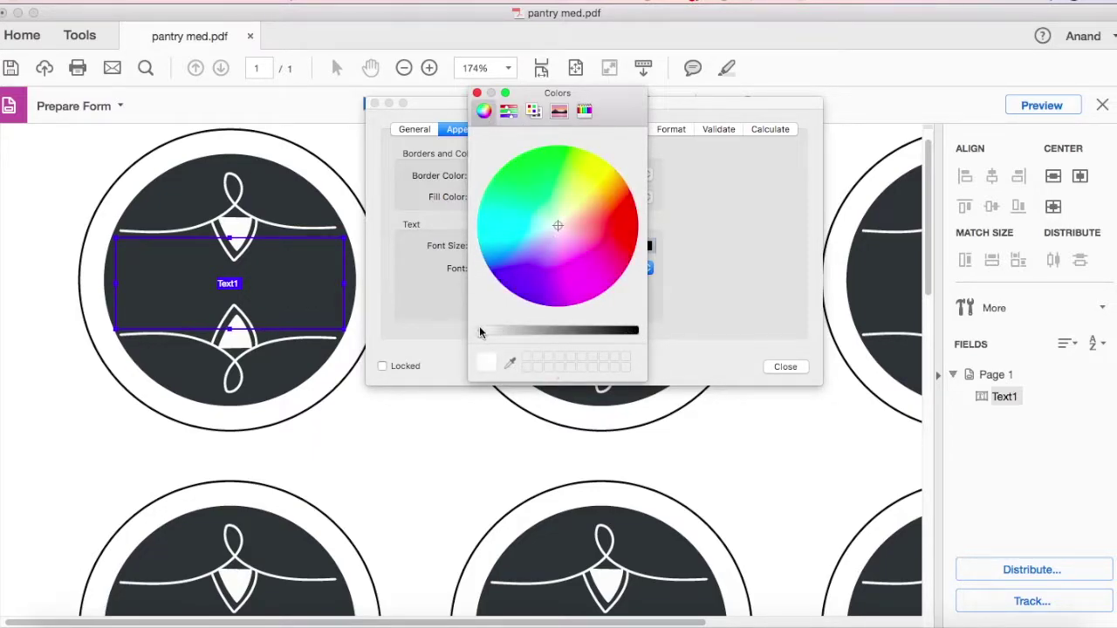
pyautogui.click(477, 93)
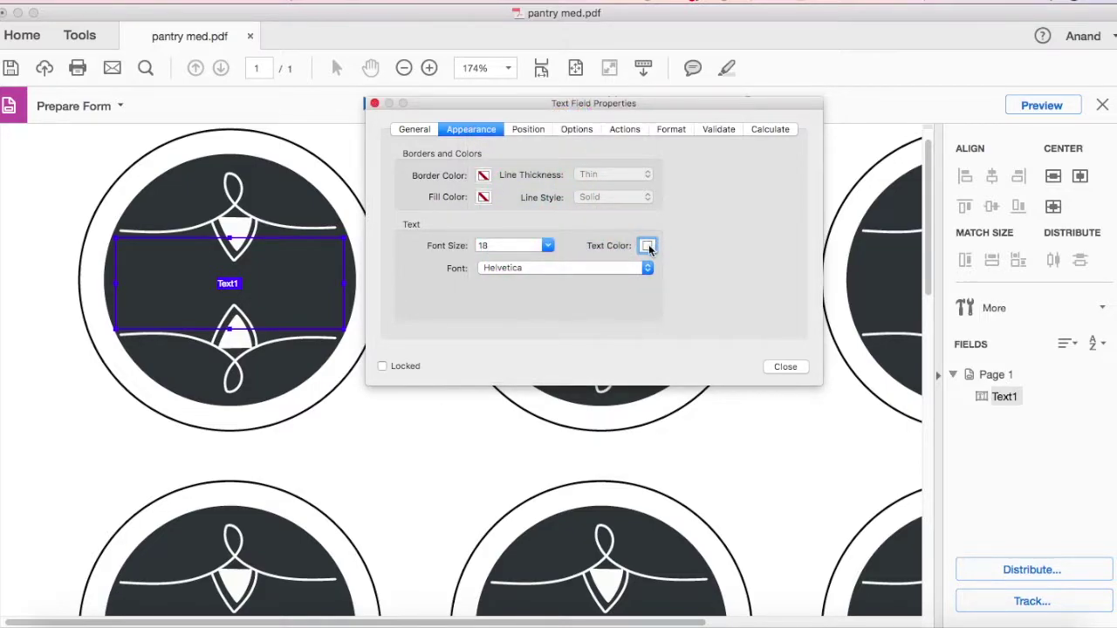
# Choose the Return To Sender font for the Text1 field
pyautogui.click(525, 268)
pyautogui.scroll(-10, 557, 484)
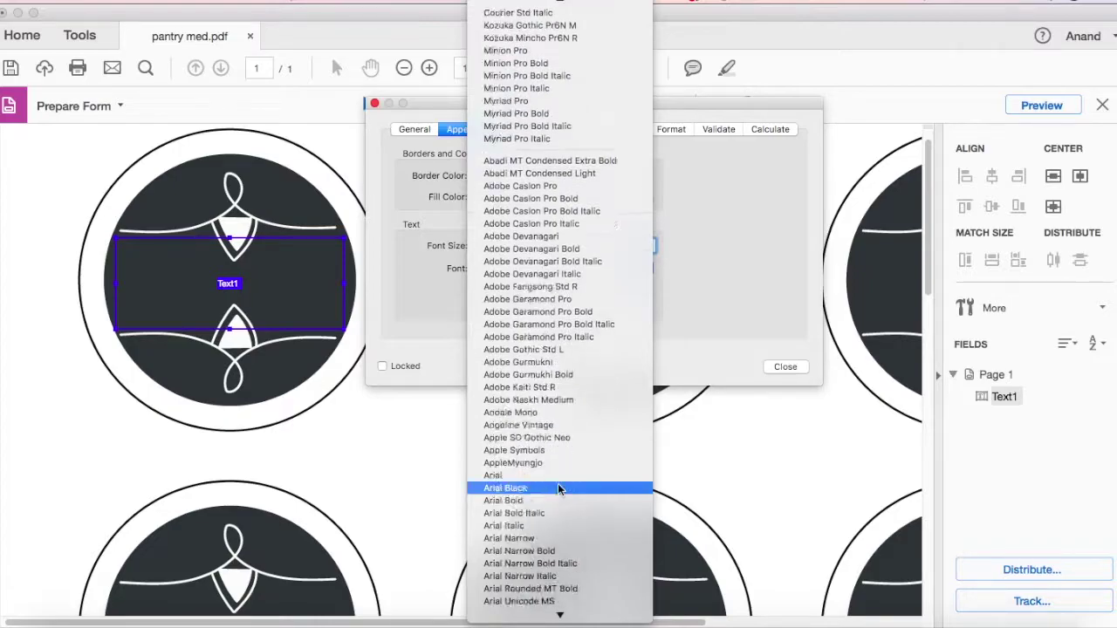
pyautogui.scroll(-20, 557, 483)
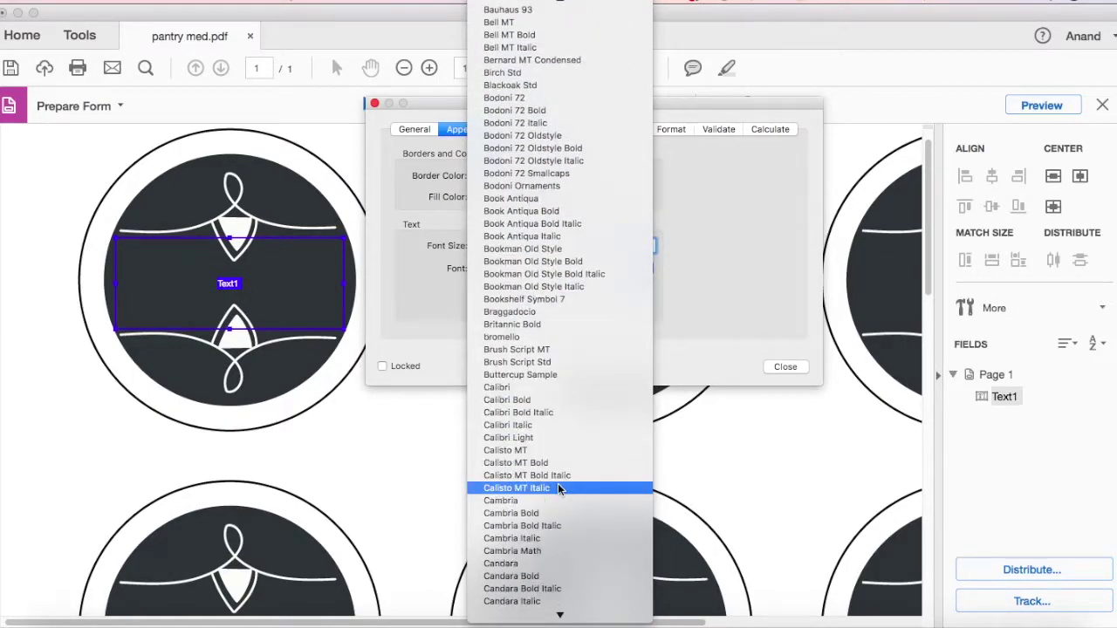
pyautogui.scroll(-20, 558, 484)
pyautogui.scroll(8, 518, 223)
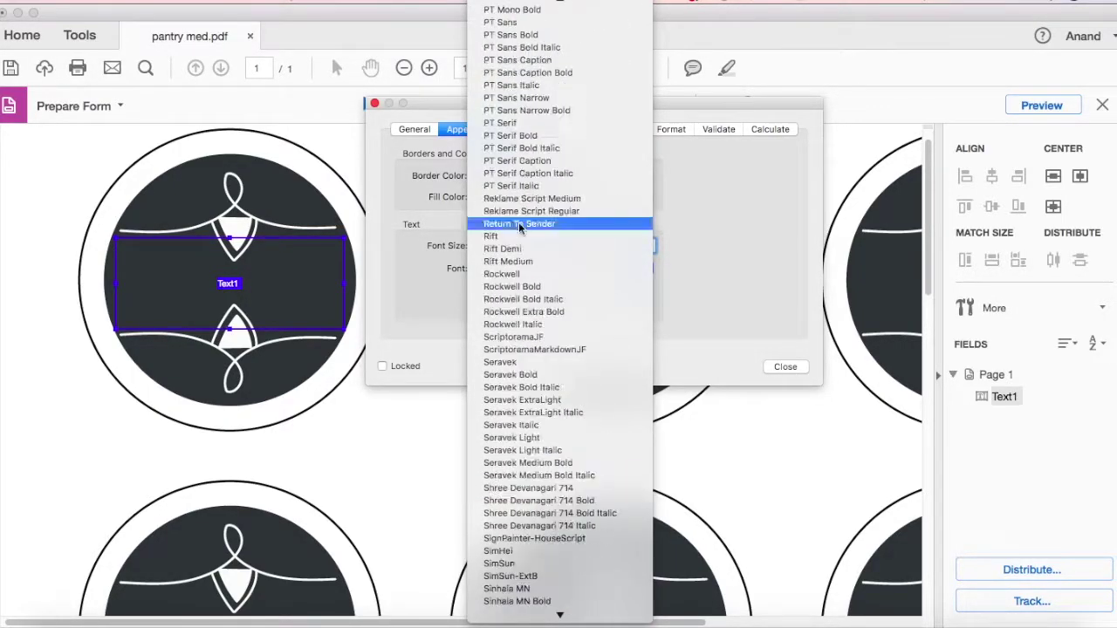
pyautogui.click(518, 224)
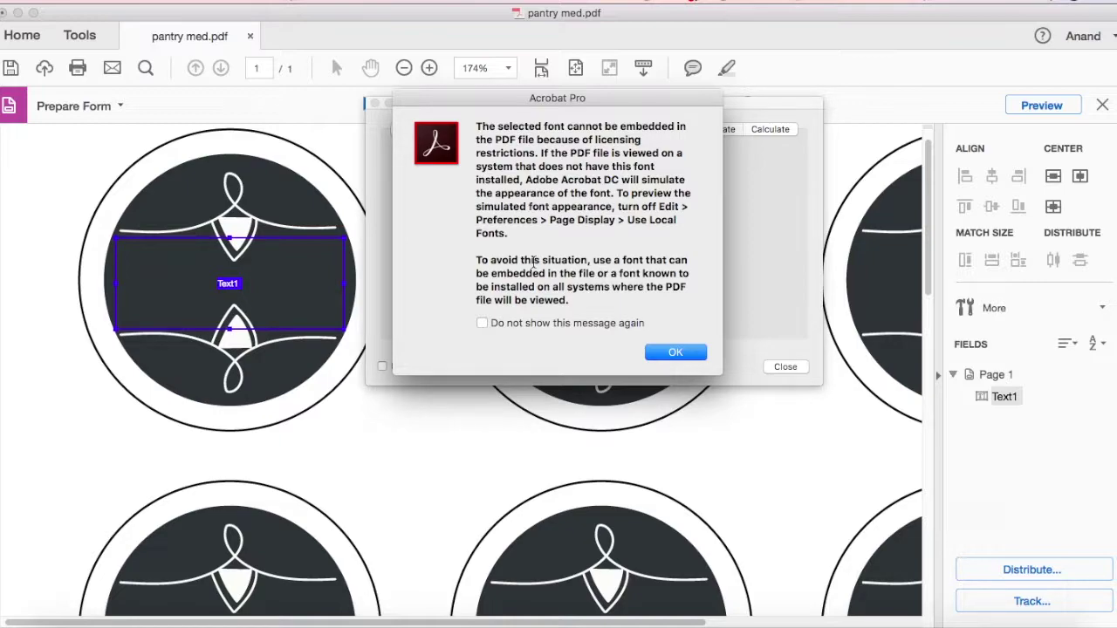
# Accept the font-embedding warning with OK
pyautogui.click(674, 353)
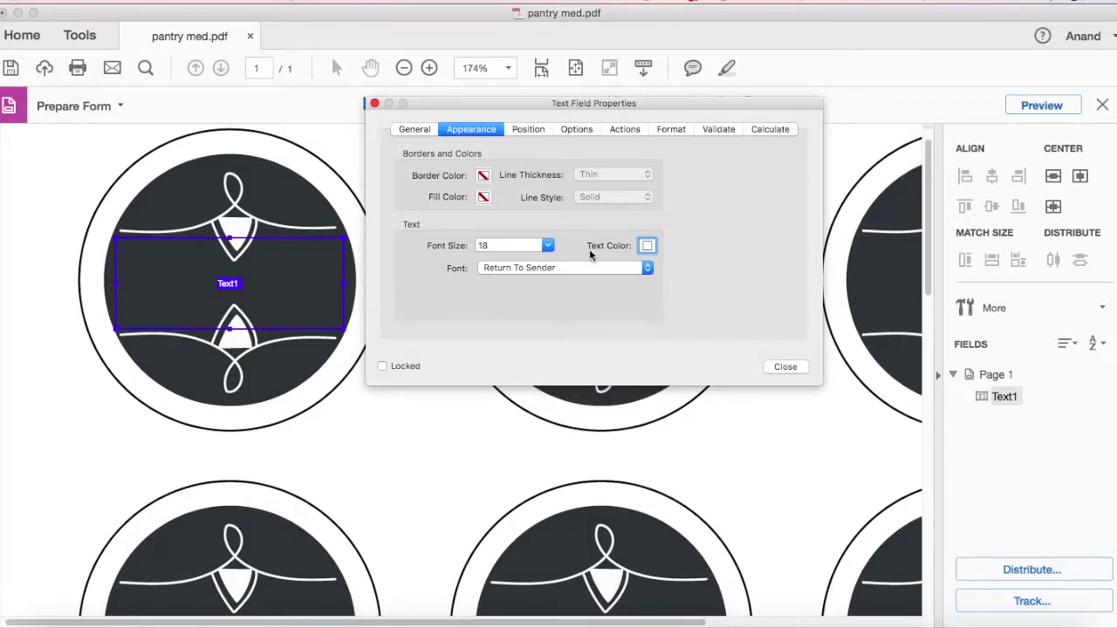
# Set Text1 to centre alignment with Scroll long text off, then close its properties
pyautogui.click(526, 131)
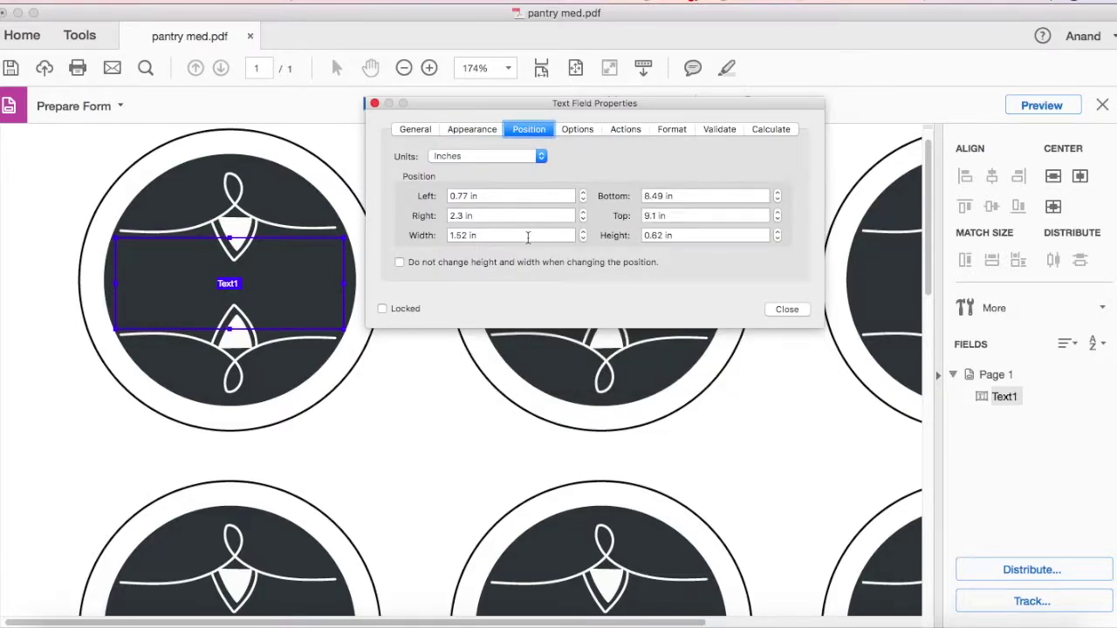
pyautogui.click(581, 128)
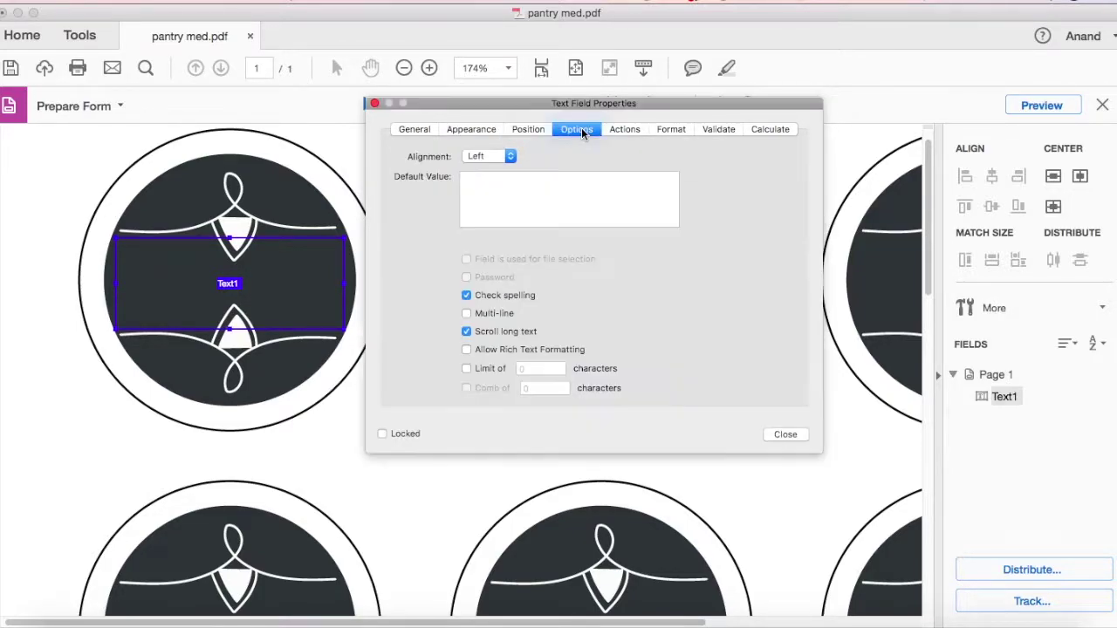
pyautogui.click(510, 156)
pyautogui.click(504, 170)
pyautogui.click(468, 333)
pyautogui.click(777, 434)
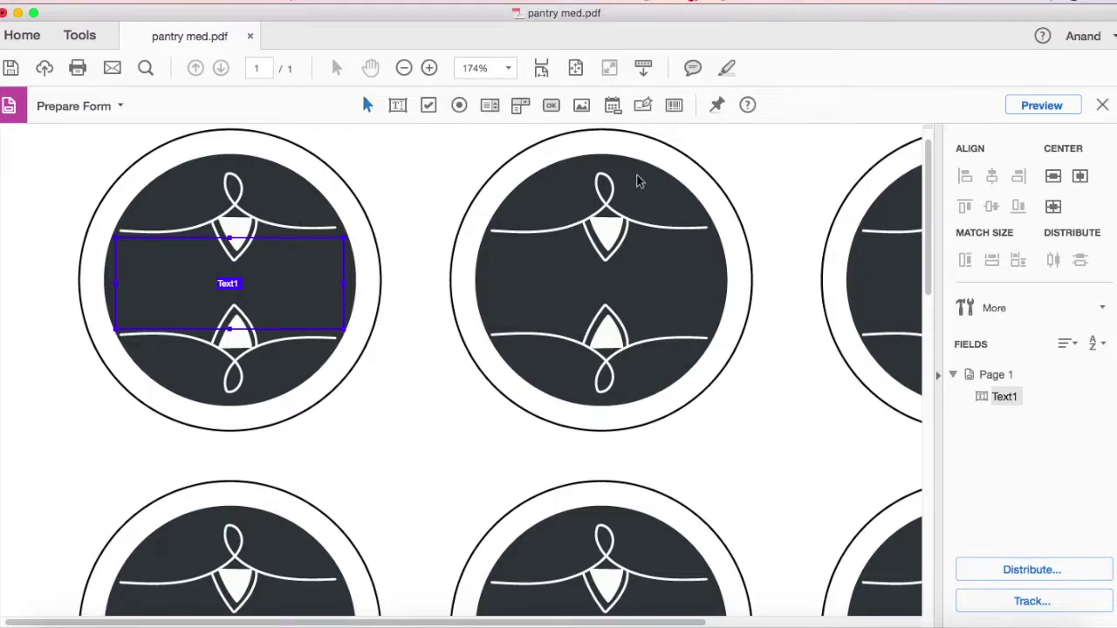
# Type PEPPER into the first label's field in preview mode
pyautogui.click(1039, 107)
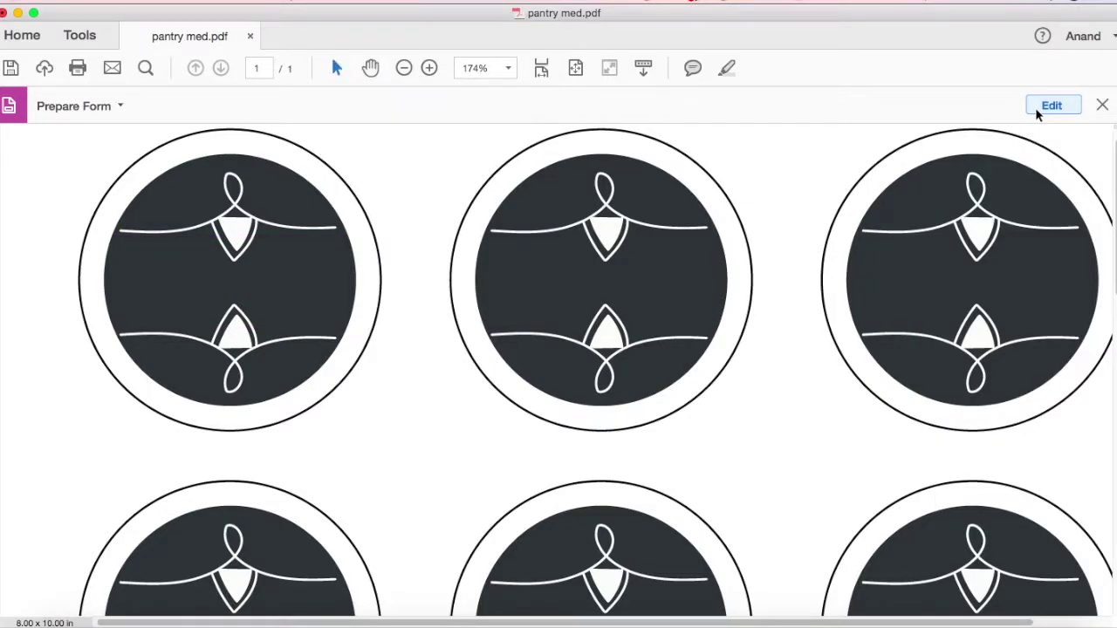
pyautogui.click(220, 280)
pyautogui.write('PEPPE')
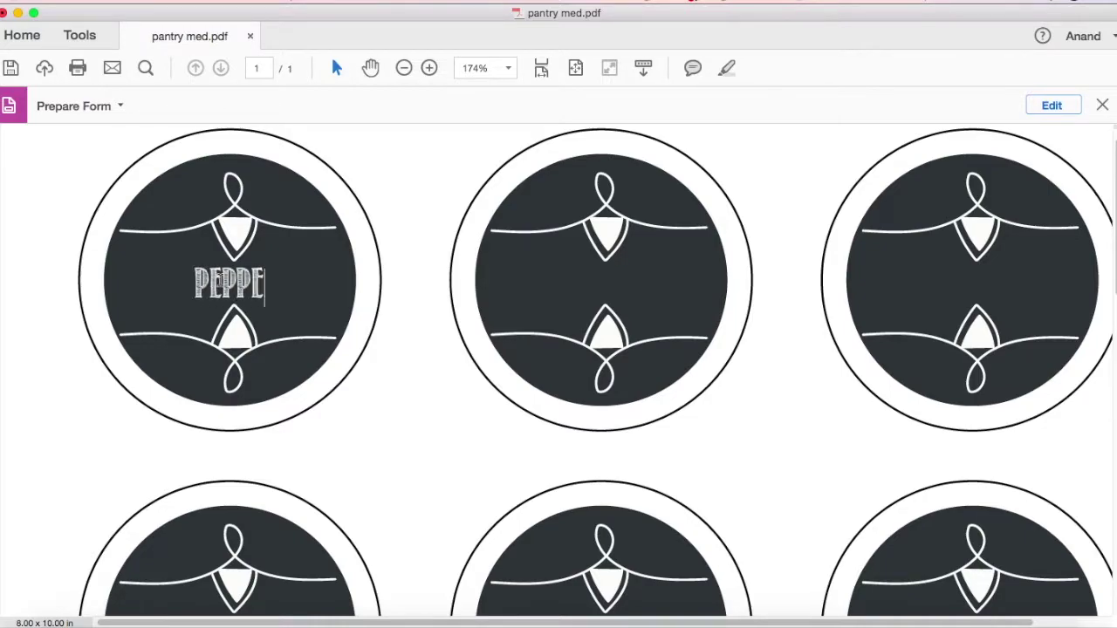
pyautogui.write('R')
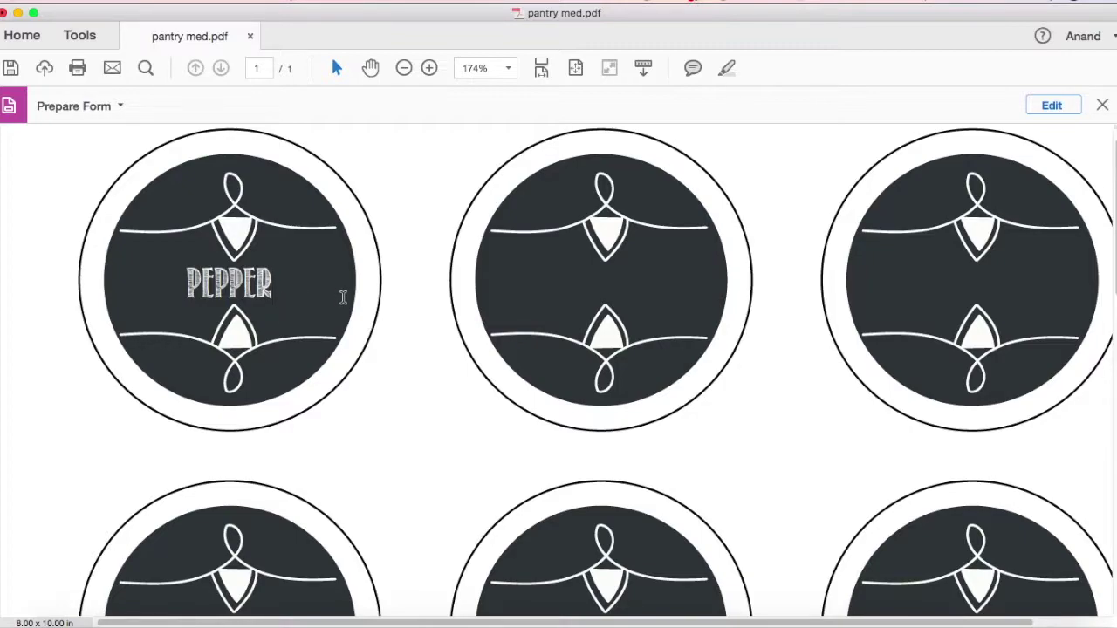
pyautogui.click(1051, 105)
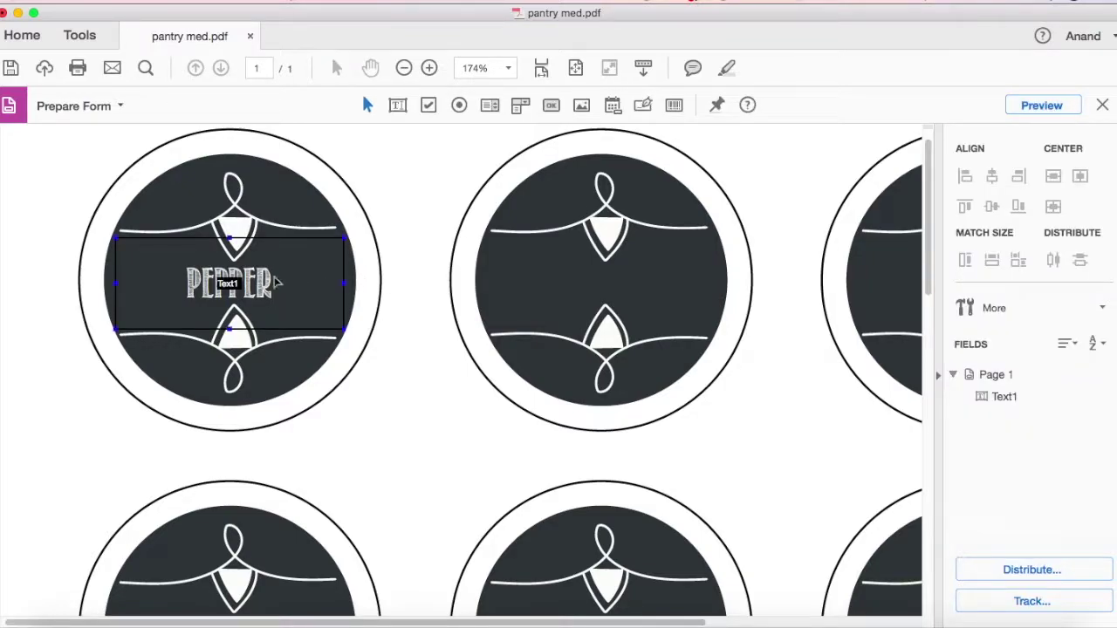
# Set the Text1 field's font size to 40 pt in its Appearance properties
pyautogui.rightClick(248, 281)
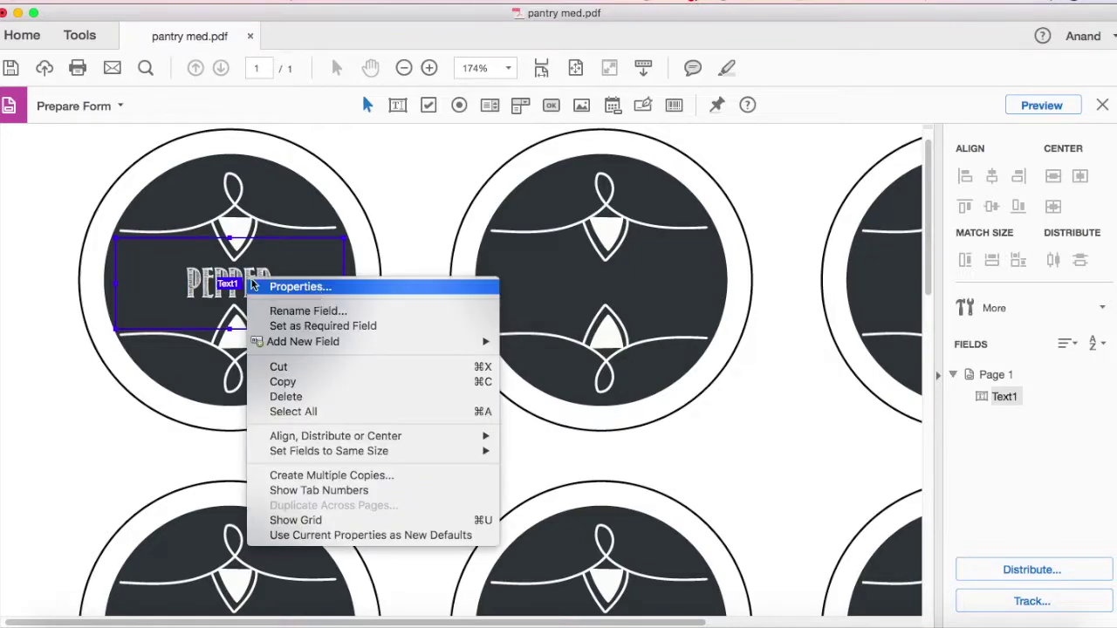
pyautogui.click(336, 289)
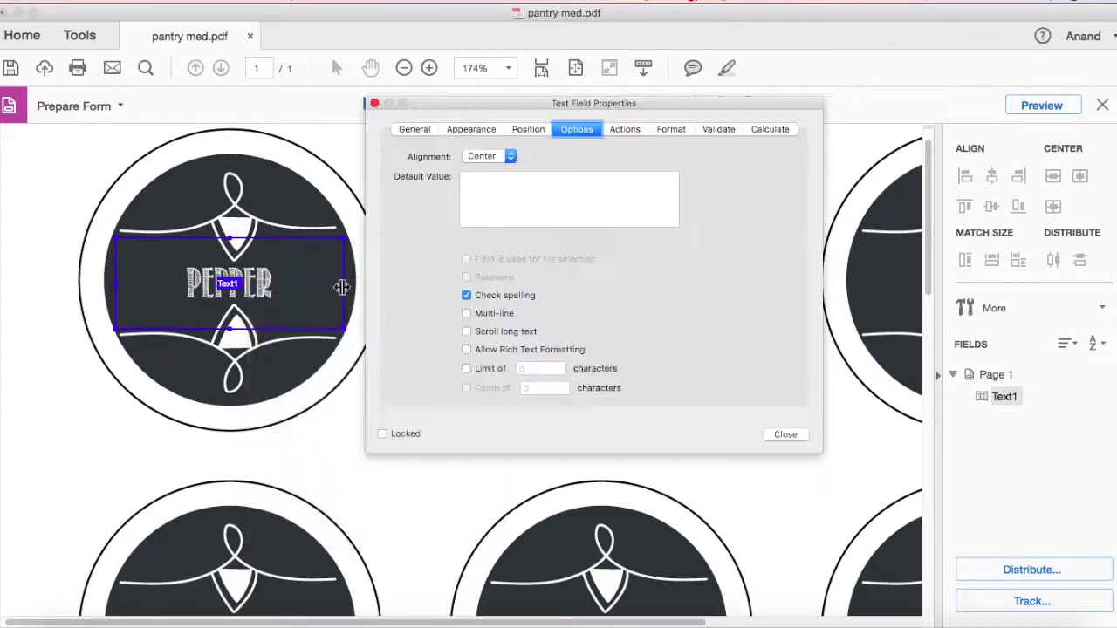
pyautogui.click(471, 130)
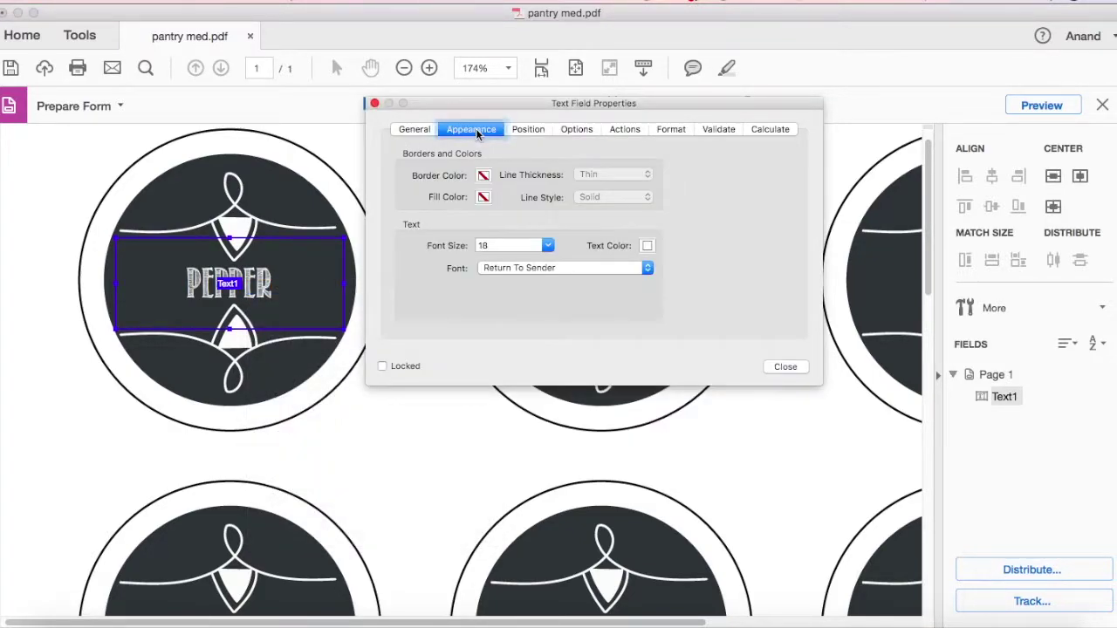
pyautogui.doubleClick(509, 245)
pyautogui.write('22')
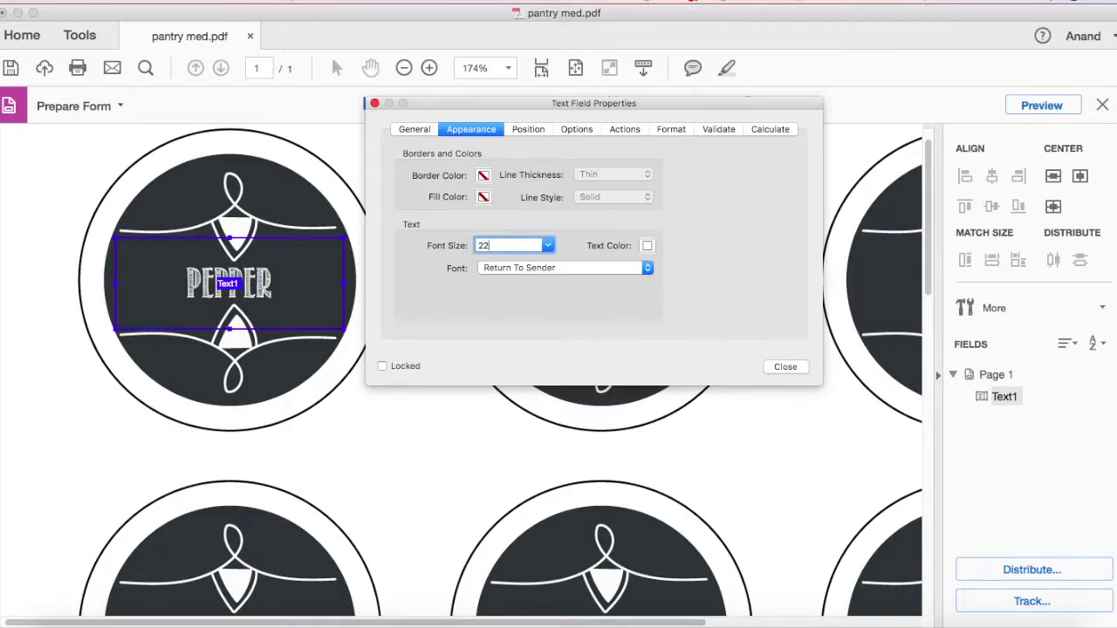
pyautogui.press('Return')
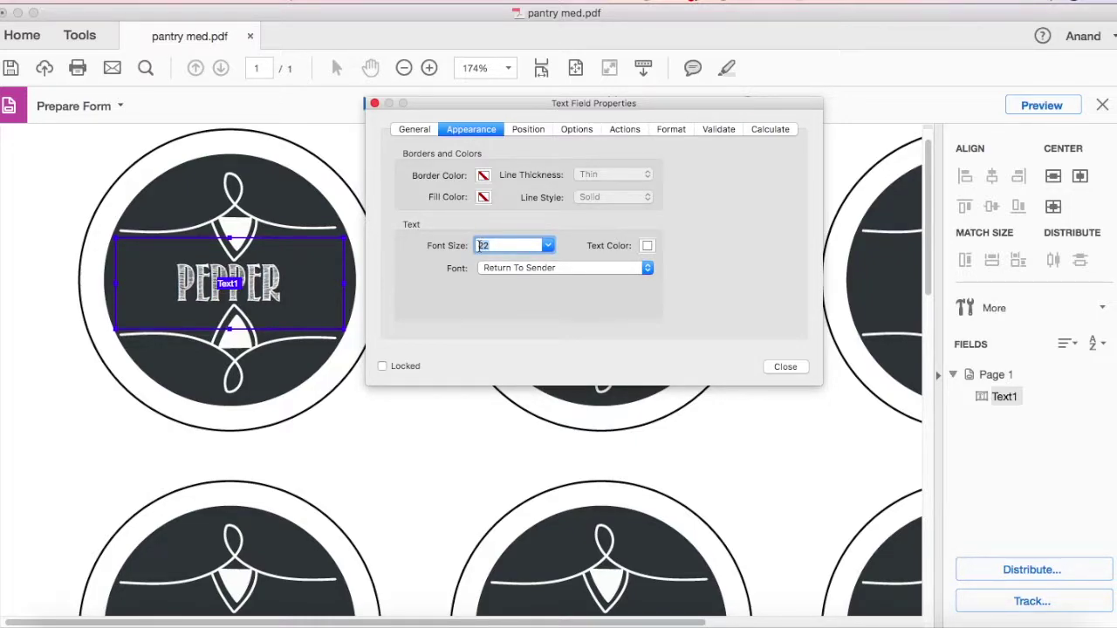
pyautogui.write('40')
pyautogui.press('Return')
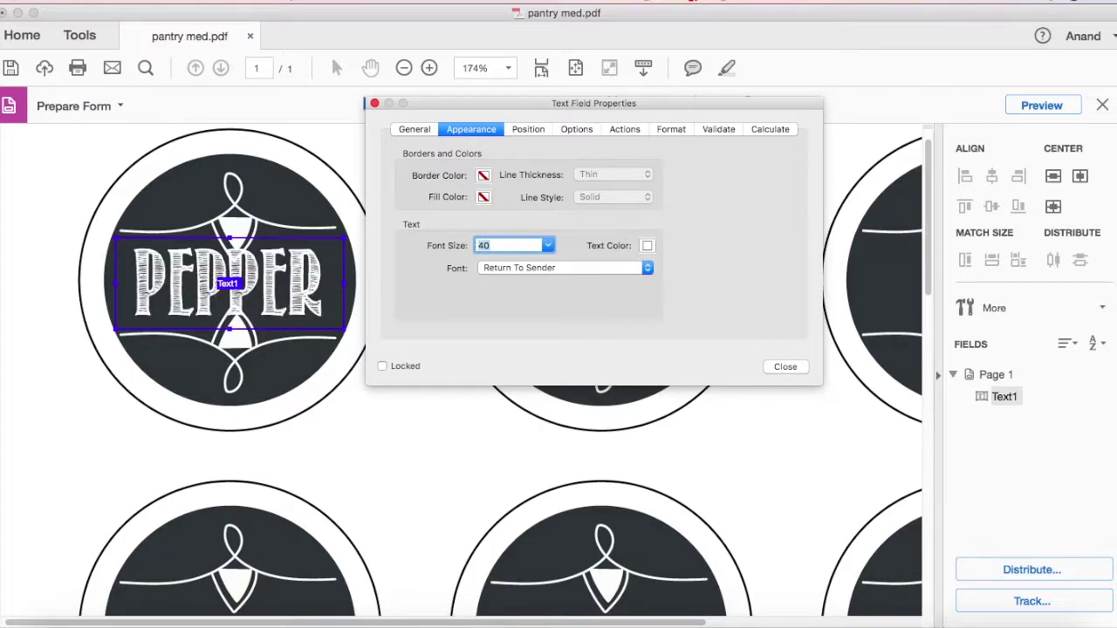
pyautogui.click(326, 178)
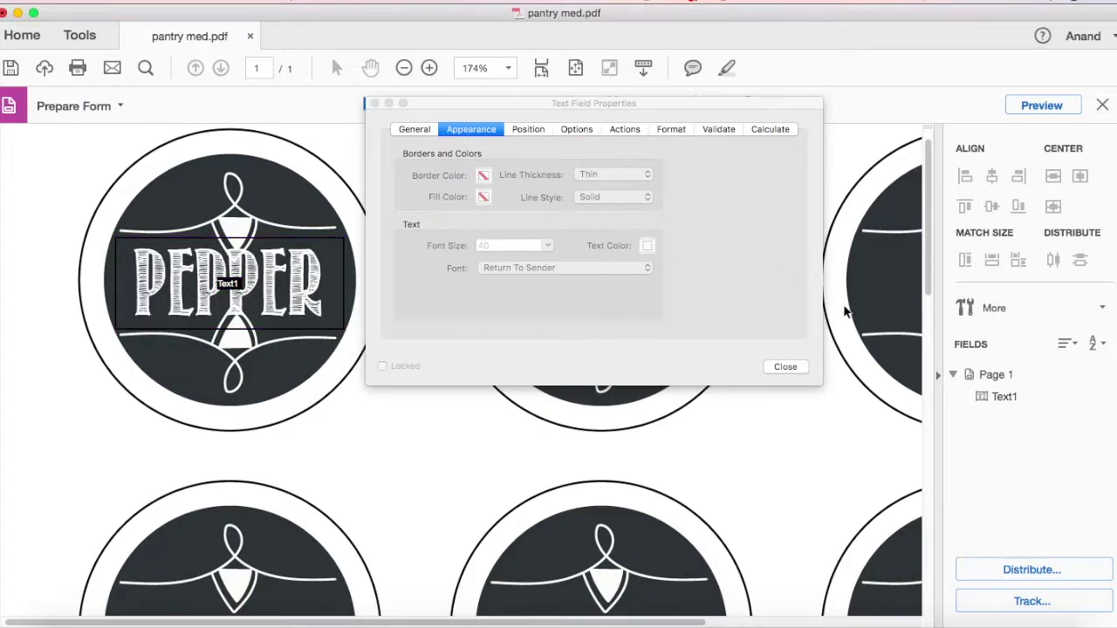
pyautogui.click(797, 368)
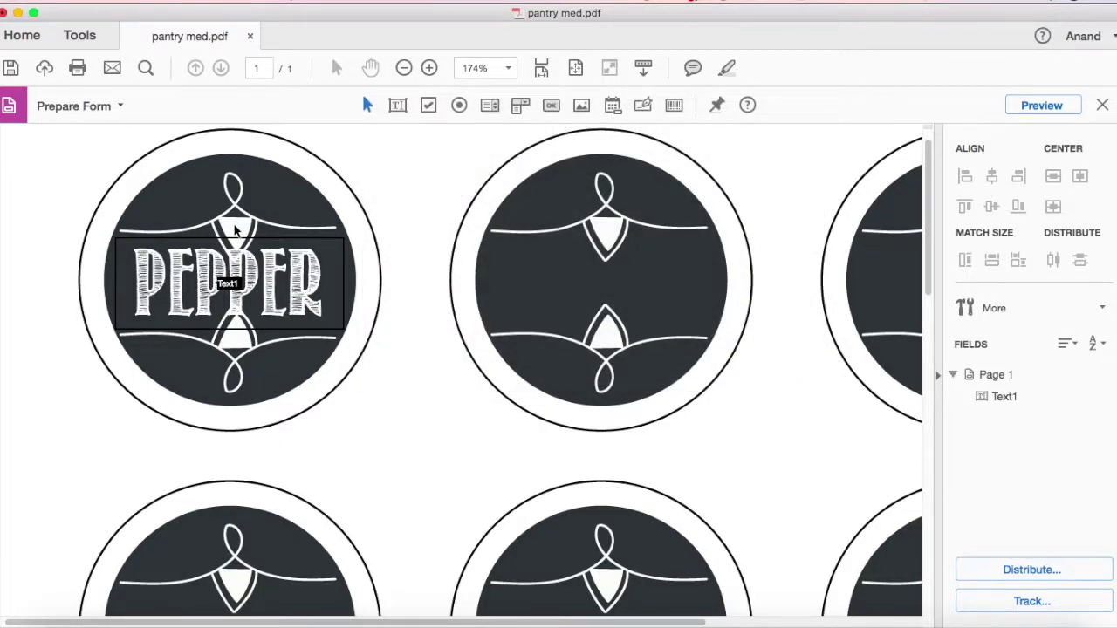
# Preview the form with the enlarged PEPPER label
pyautogui.click(224, 328)
pyautogui.click(247, 329)
pyautogui.click(1027, 109)
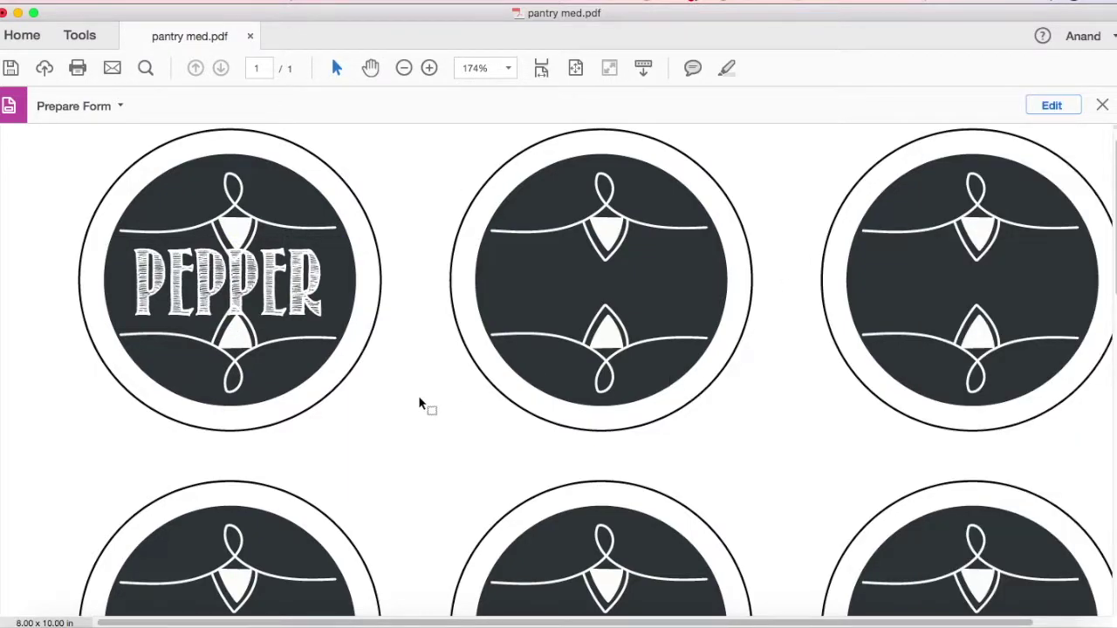
# Replace the first label's PEPPER text with CINNAM in preview mode
pyautogui.click(1069, 107)
pyautogui.click(286, 270)
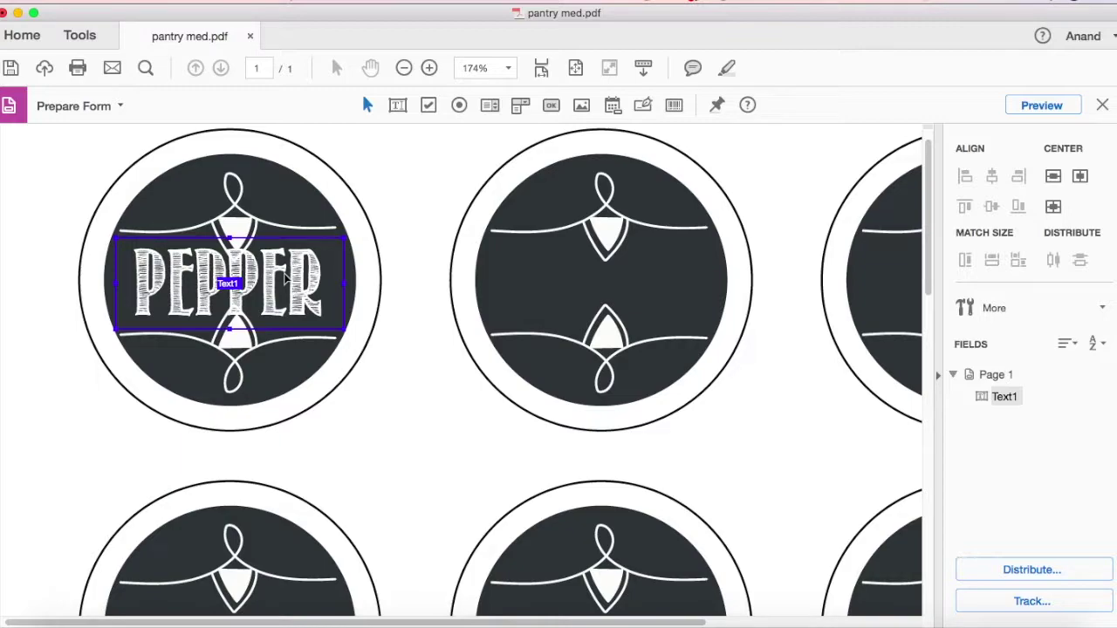
pyautogui.doubleClick(286, 277)
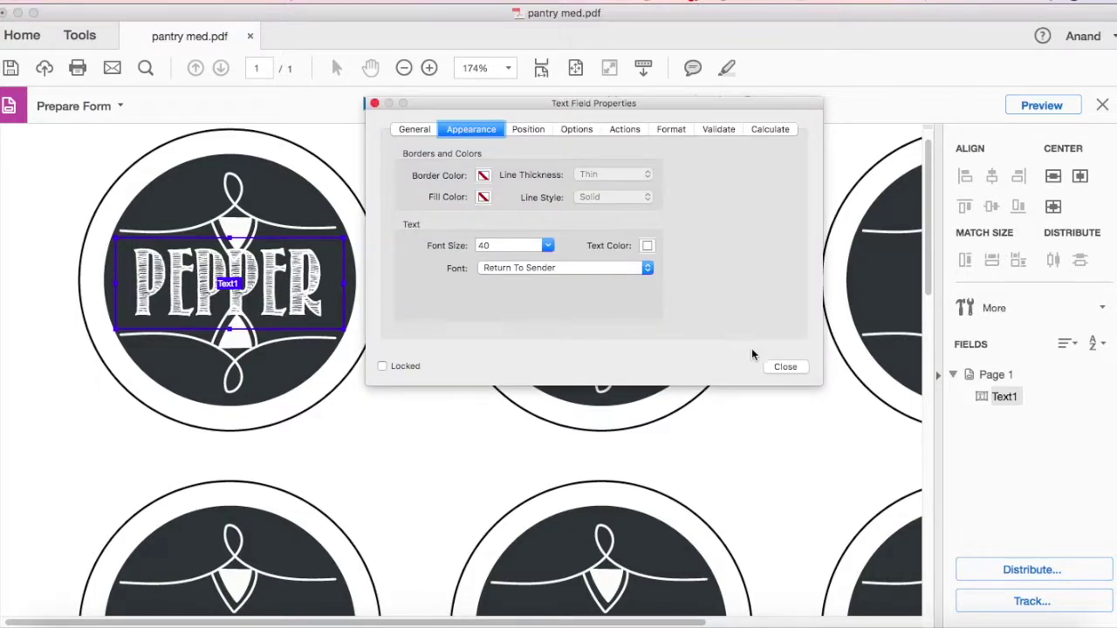
pyautogui.click(786, 369)
pyautogui.click(1042, 105)
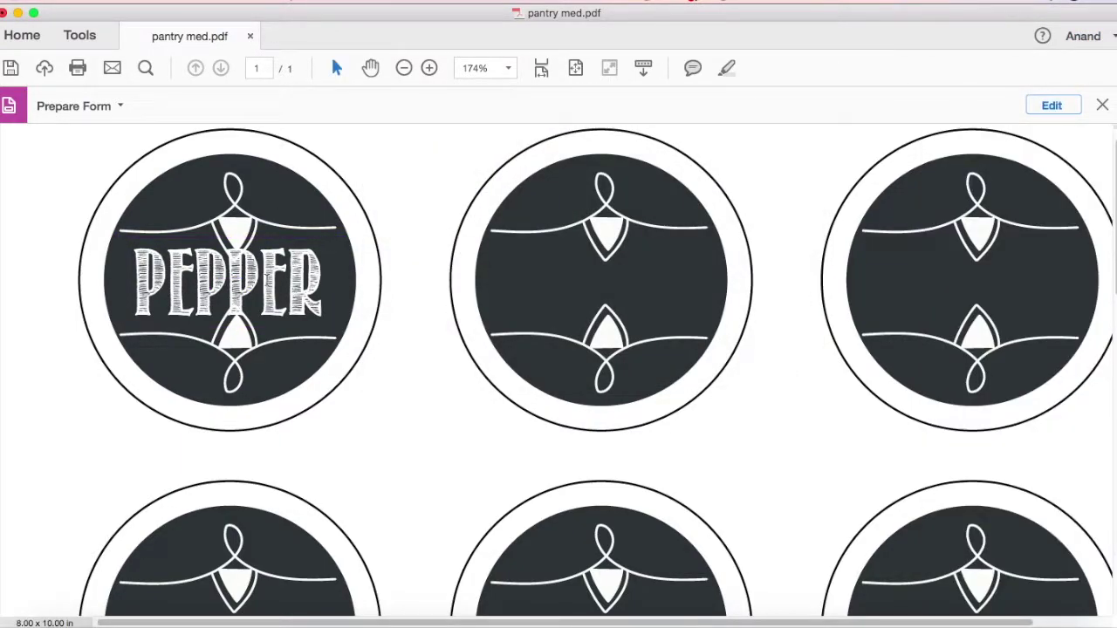
pyautogui.doubleClick(259, 282)
pyautogui.write('CINNAM')
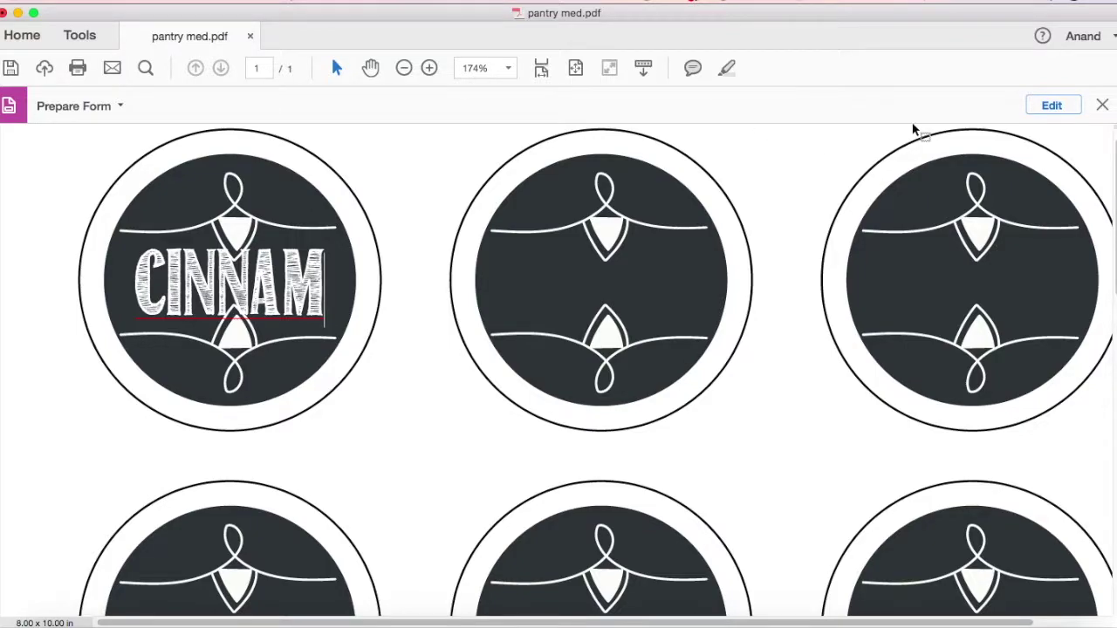
# Reduce the Text1 field's font size to 29 pt so the word fits
pyautogui.click(1053, 107)
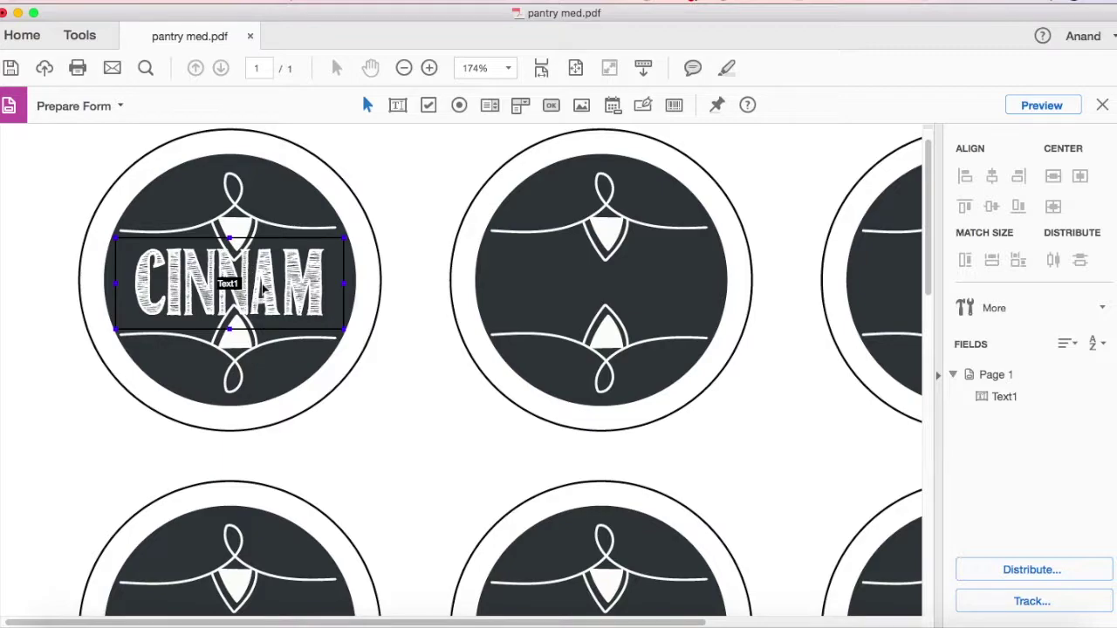
pyautogui.doubleClick(265, 288)
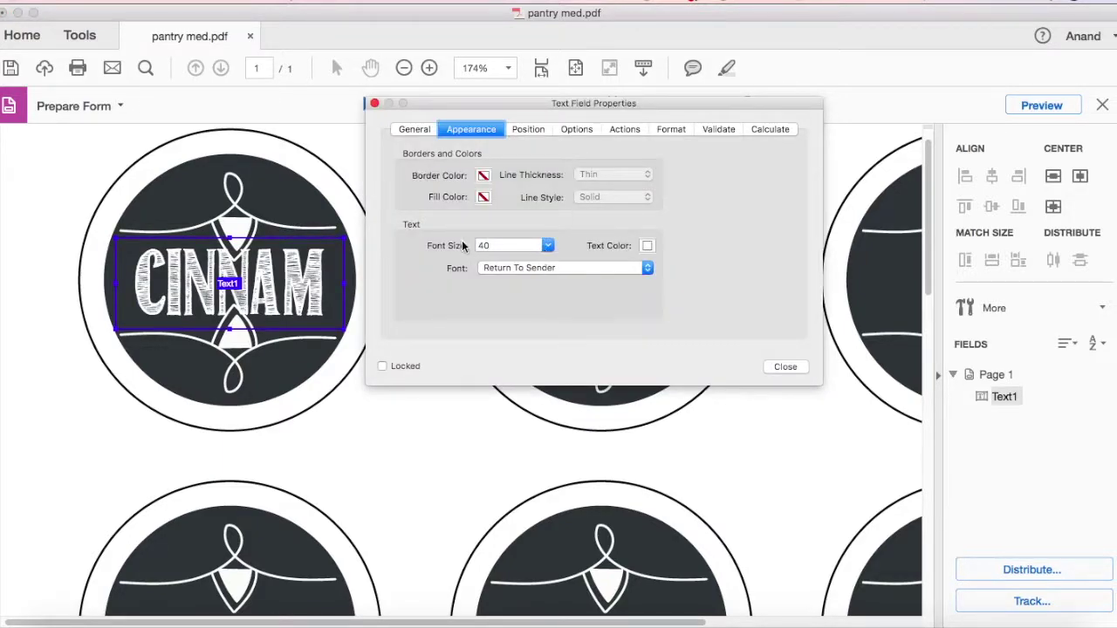
pyautogui.doubleClick(481, 247)
pyautogui.write('30')
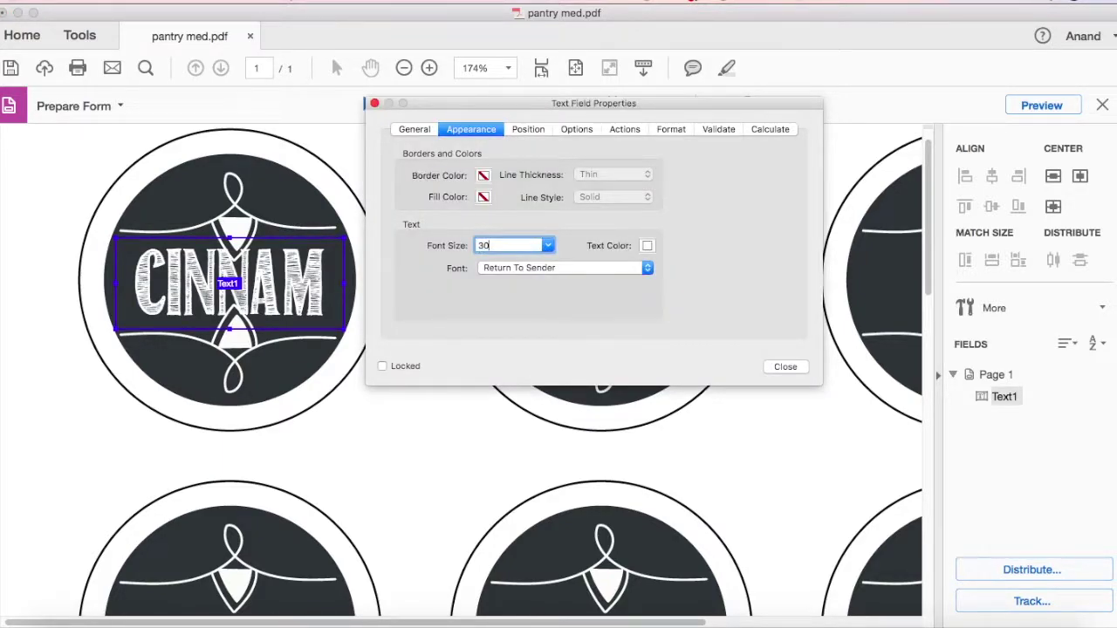
pyautogui.press('Return')
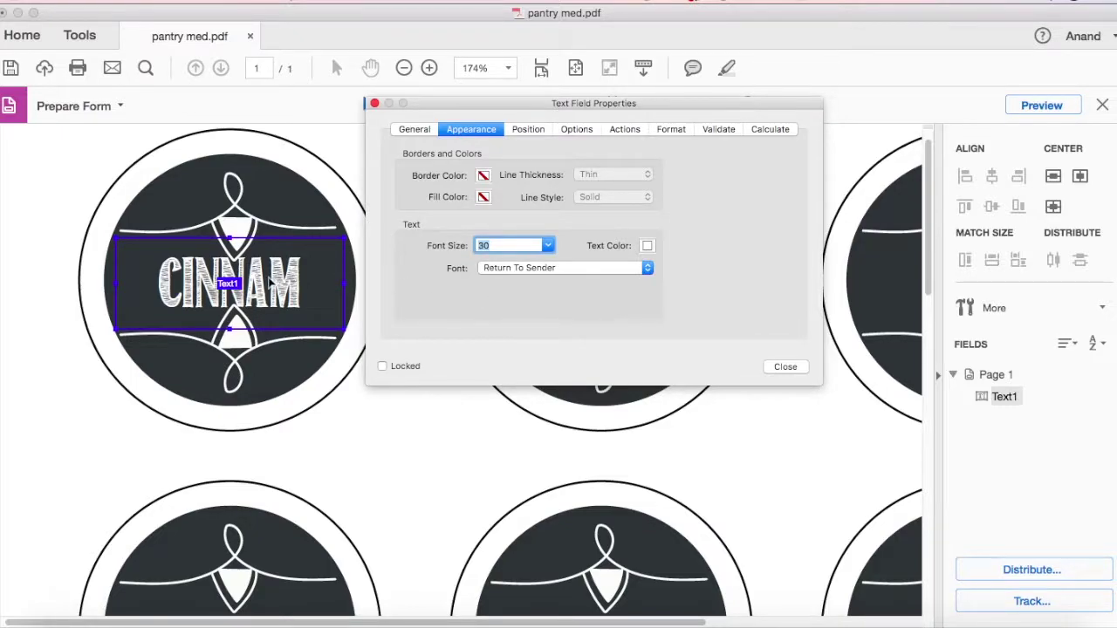
pyautogui.click(486, 244)
pyautogui.write('29')
pyautogui.press('Return')
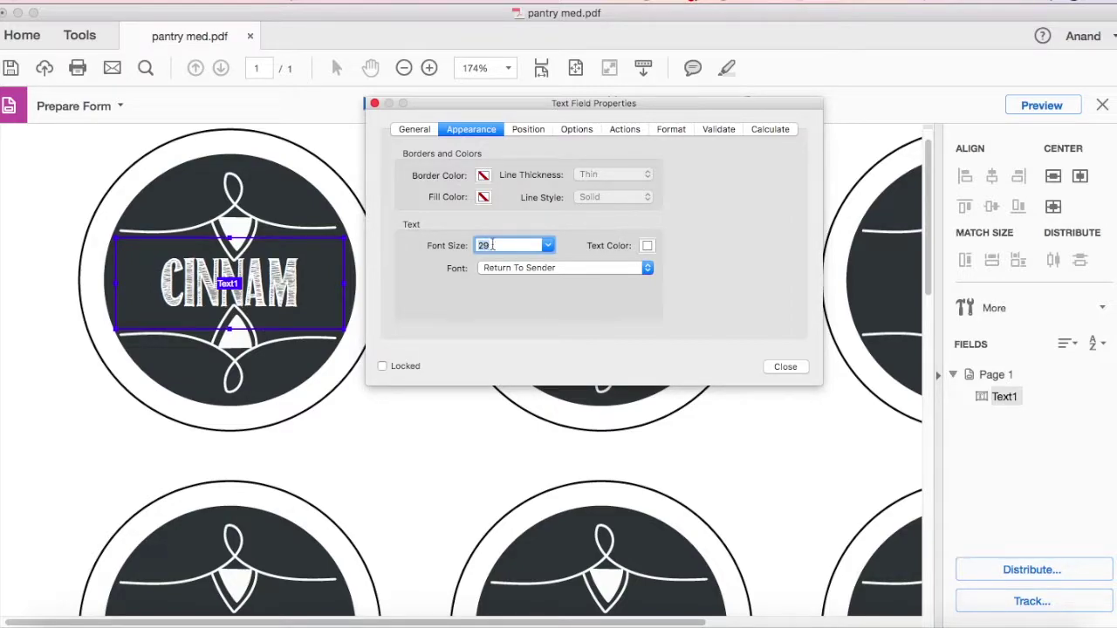
pyautogui.click(785, 367)
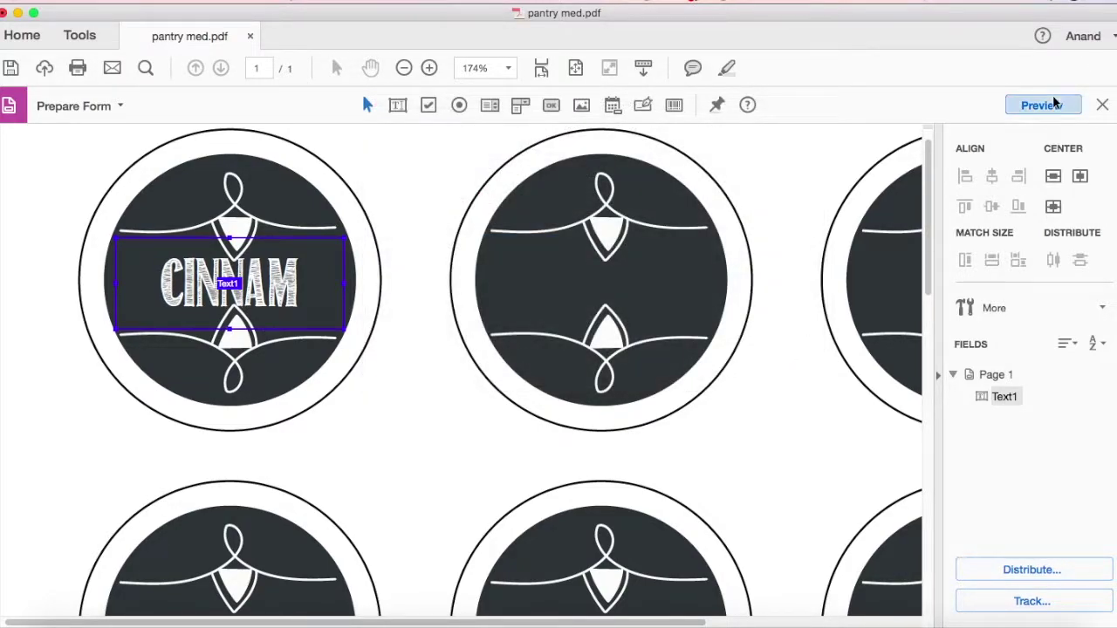
# Retype the first label's entry as CINNAMON in preview mode
pyautogui.click(1039, 105)
pyautogui.doubleClick(279, 280)
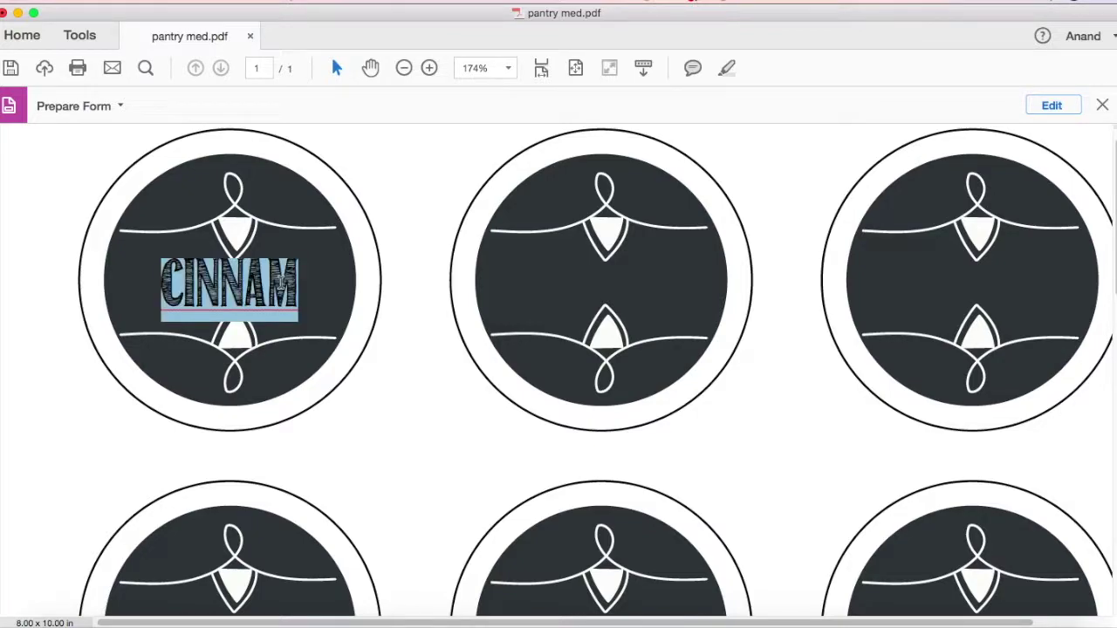
pyautogui.write('CINNAMON')
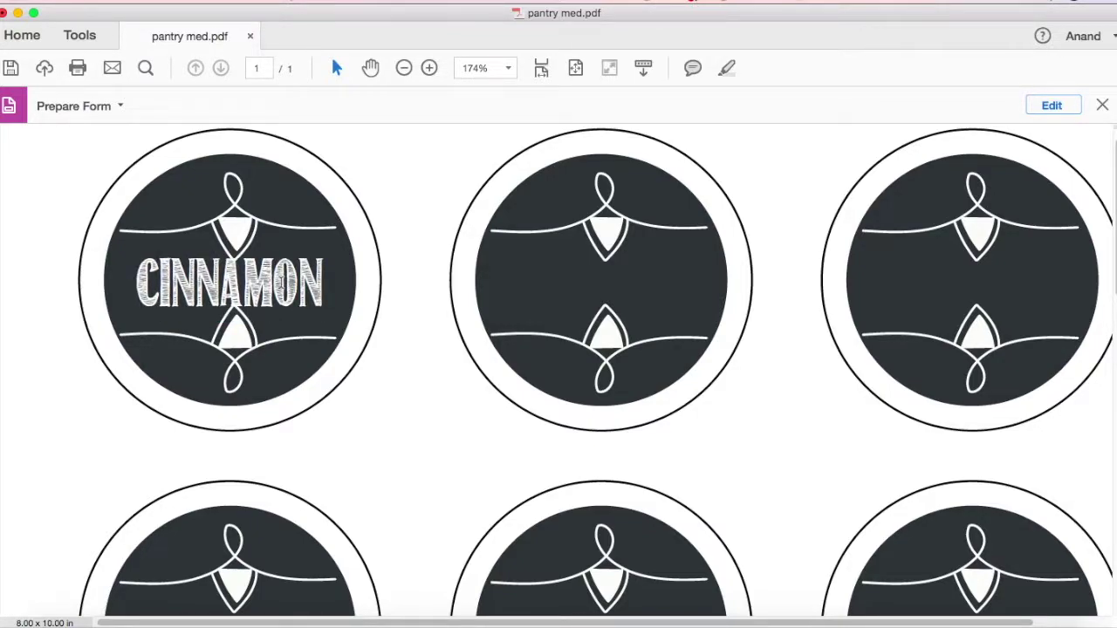
pyautogui.click(382, 201)
pyautogui.click(1051, 105)
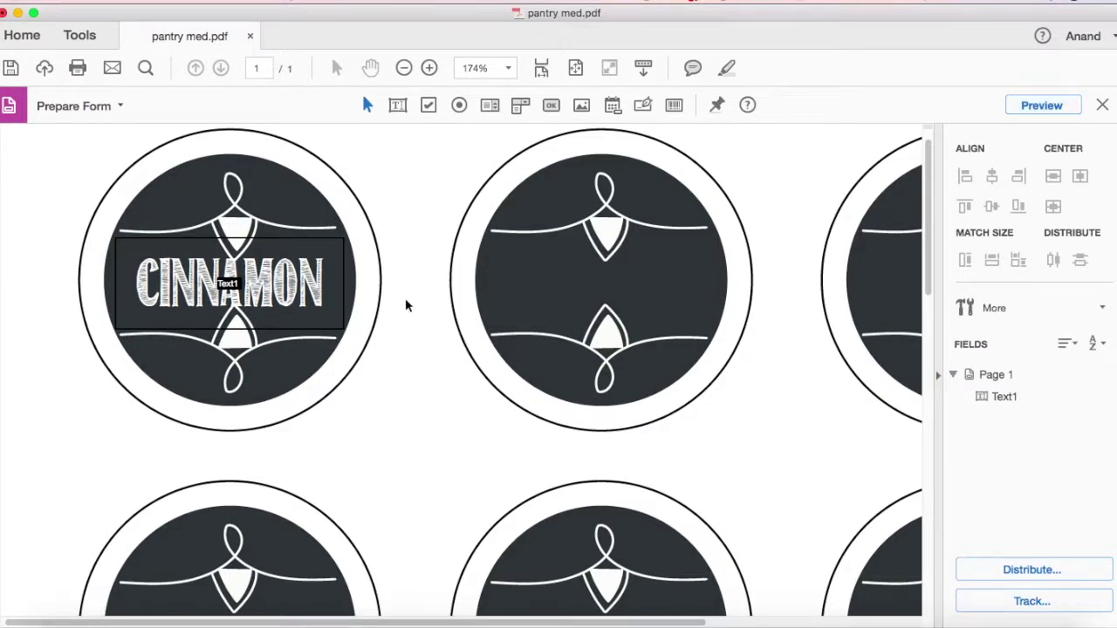
# Duplicate the CINNAMON field onto the second and third circles of the top row
pyautogui.click(145, 286)
pyautogui.click(401, 369)
pyautogui.scroll(-2, 401, 367)
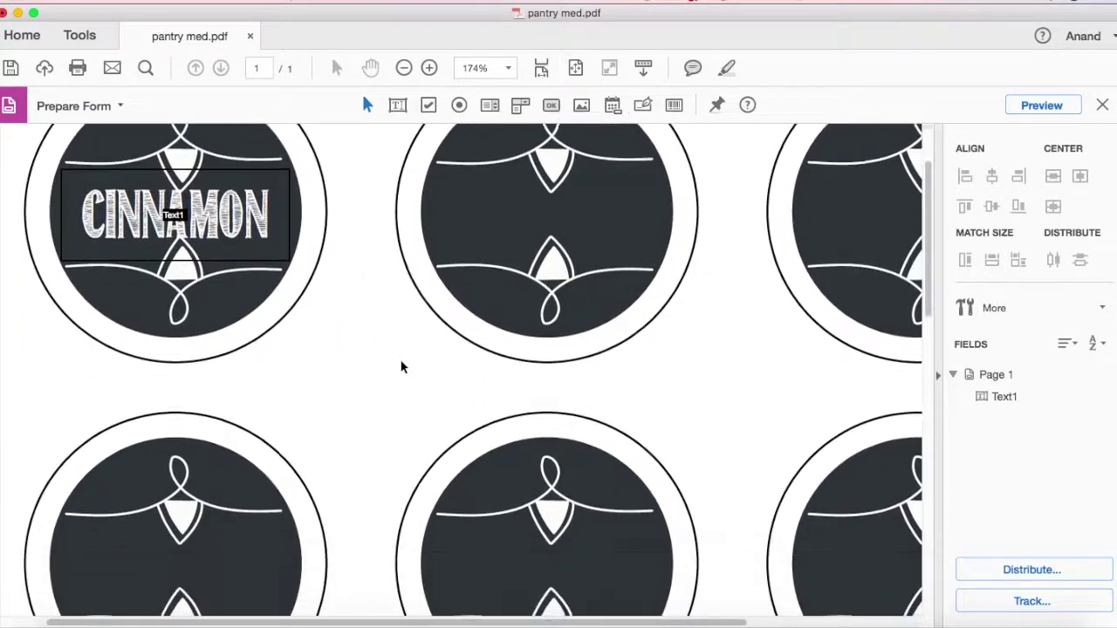
pyautogui.scroll(-3, 515, 262)
pyautogui.scroll(-2, 860, 377)
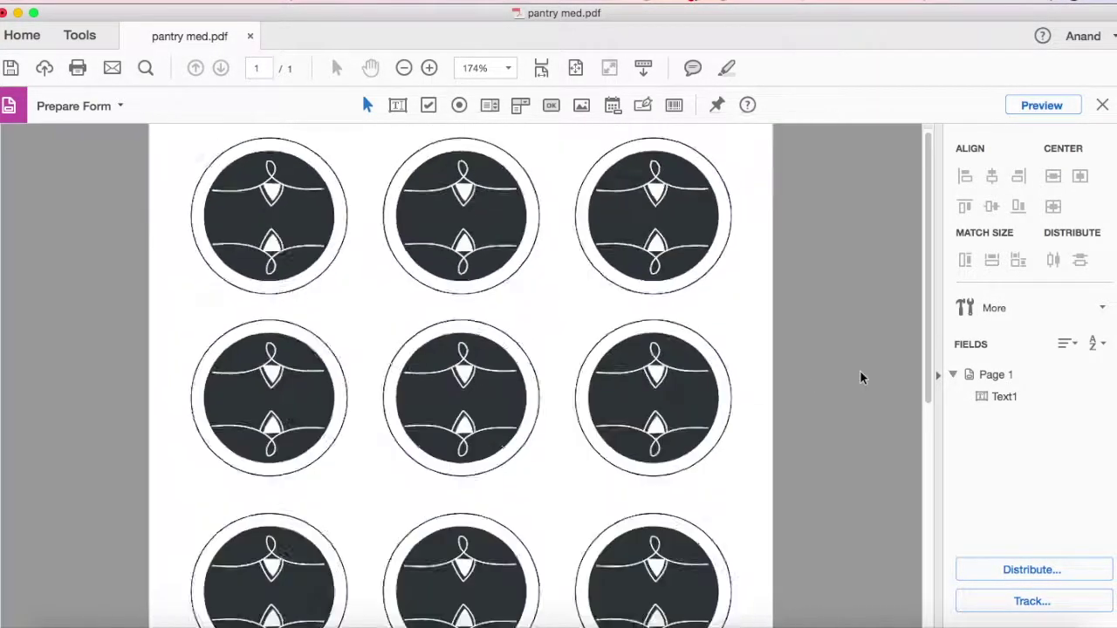
pyautogui.click(315, 218)
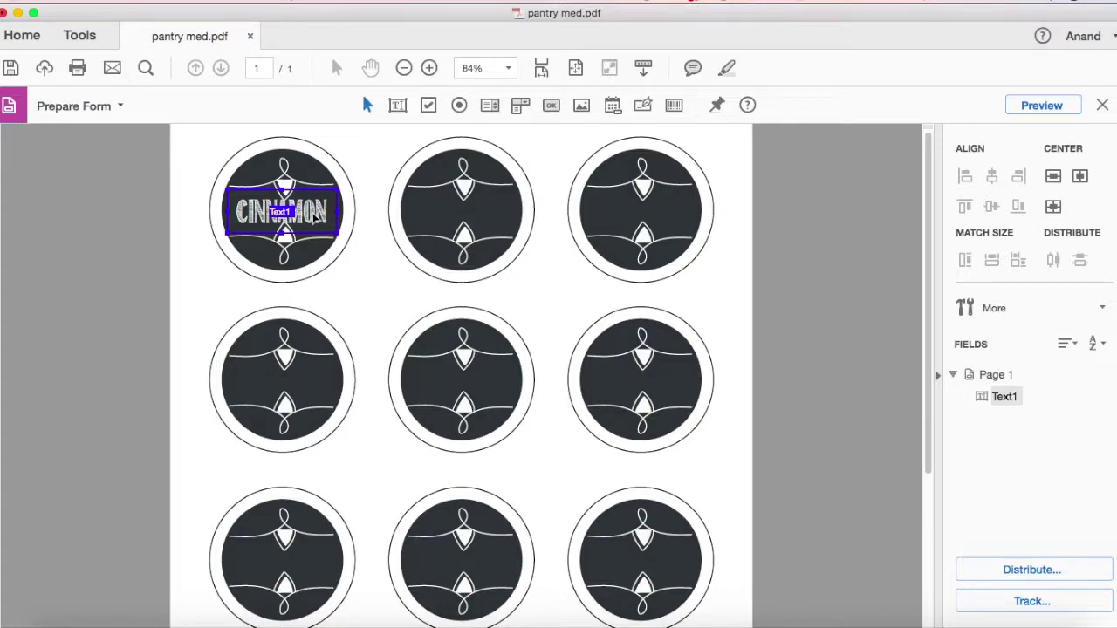
pyautogui.moveTo(315, 218); pyautogui.dragTo(491, 226)
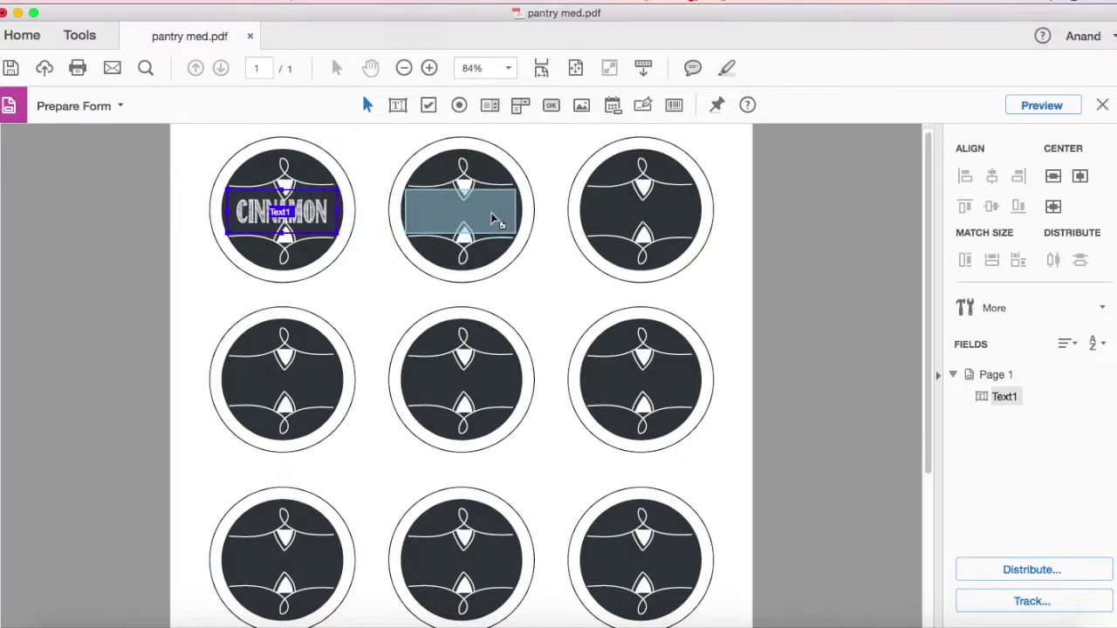
pyautogui.moveTo(494, 220); pyautogui.dragTo(494, 220)
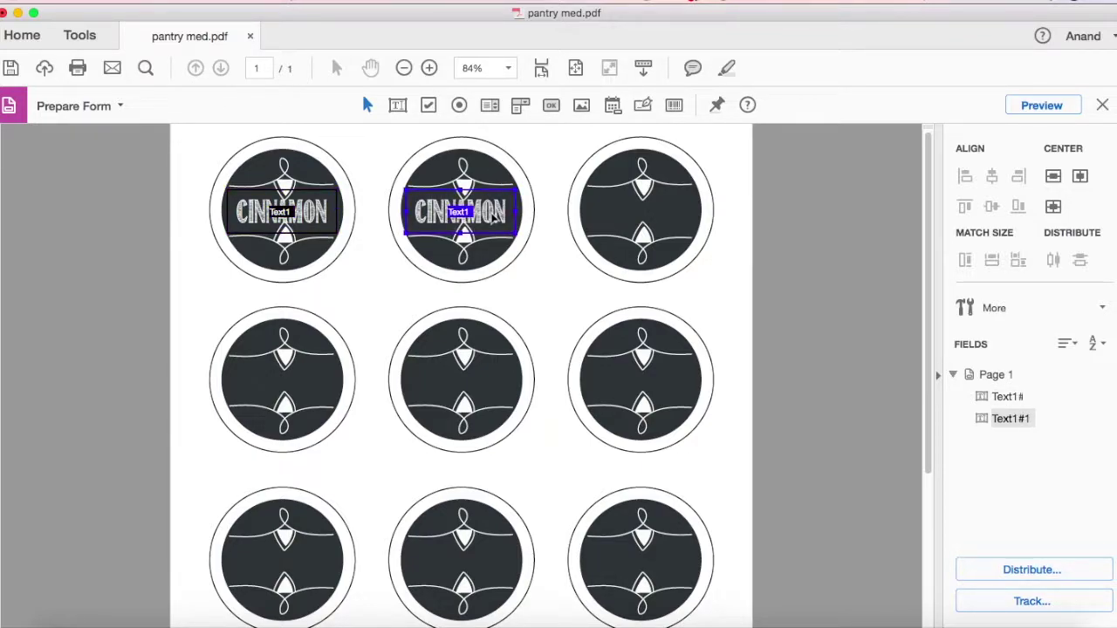
pyautogui.moveTo(494, 218); pyautogui.dragTo(672, 218)
# Copy the top-row fields down the sheet to fill the remaining label rows
pyautogui.press('super+a')
pyautogui.moveTo(315, 213); pyautogui.dragTo(312, 567)
pyautogui.press('super+z')
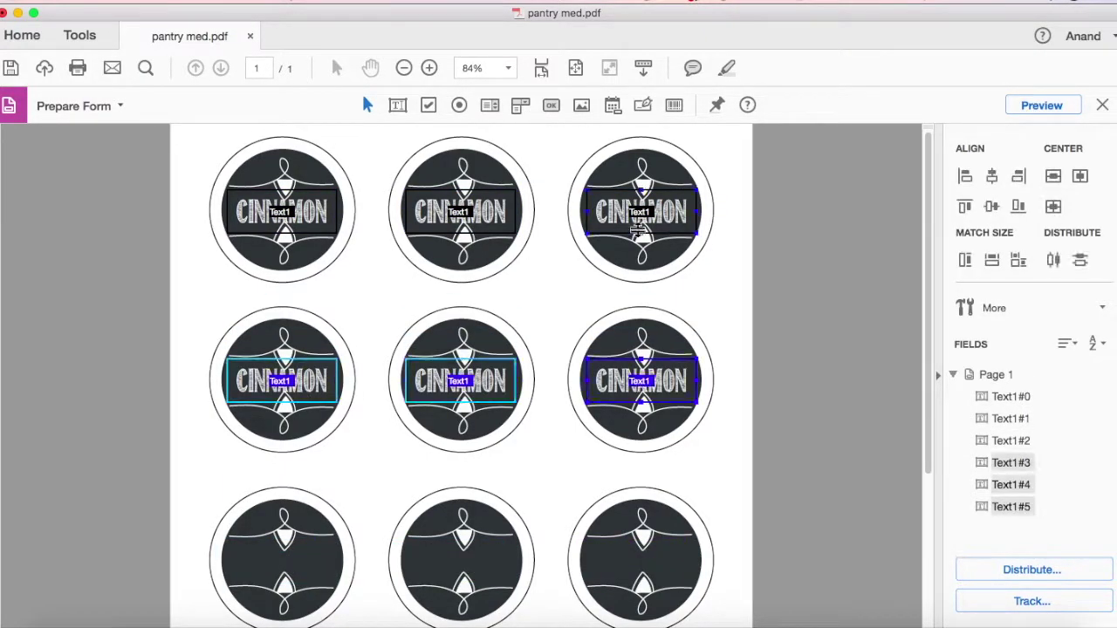
pyautogui.press('super+a')
pyautogui.moveTo(319, 392); pyautogui.dragTo(312, 558)
pyautogui.scroll(-3, 806, 459)
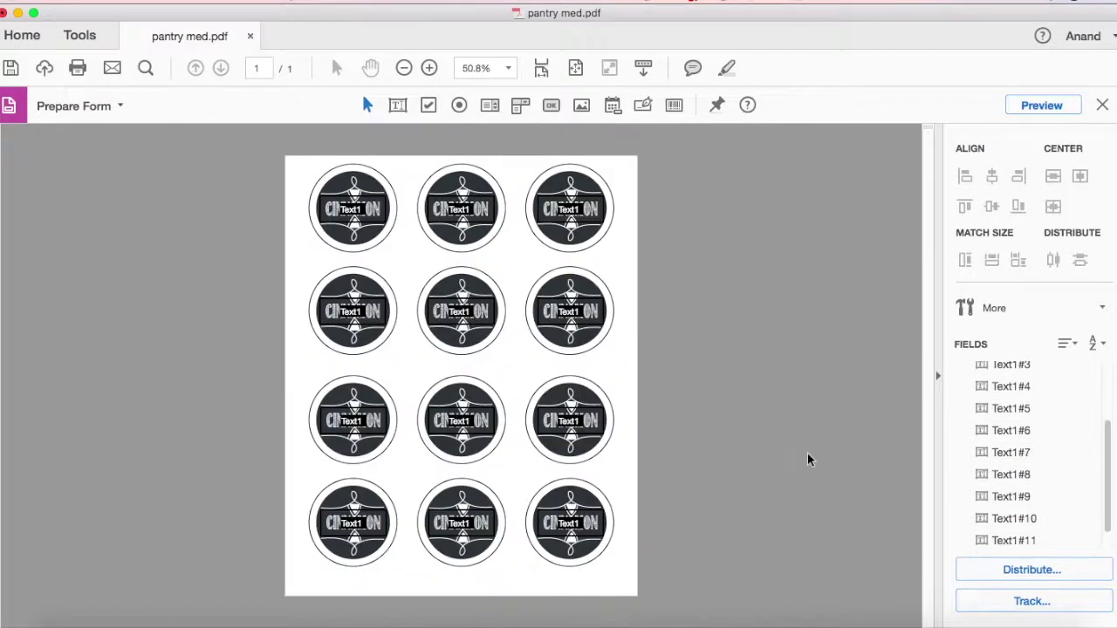
pyautogui.scroll(3, 575, 345)
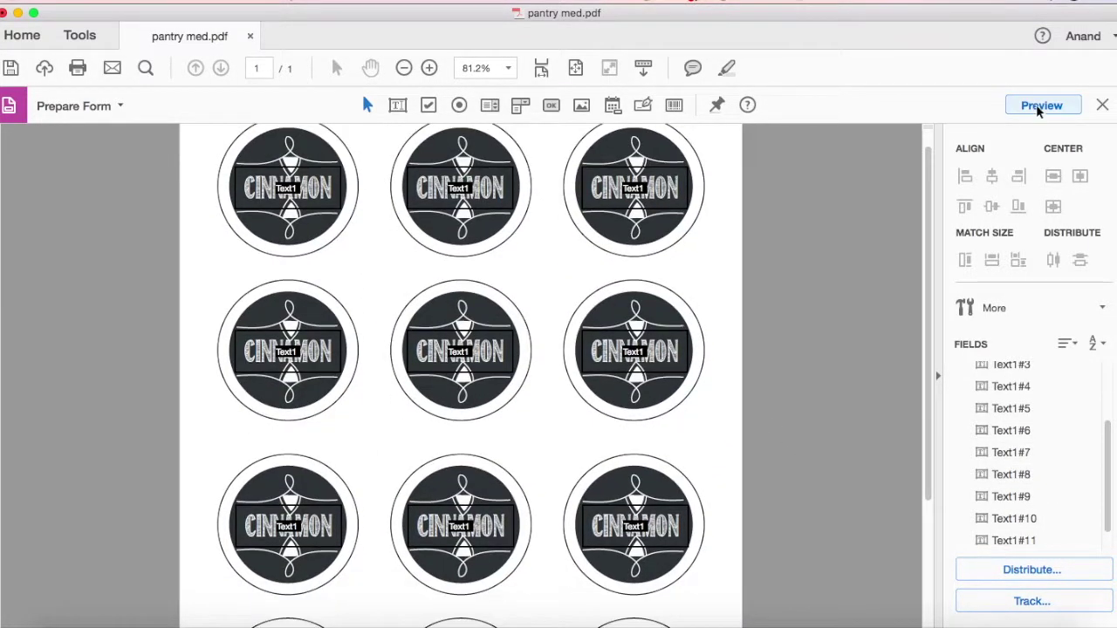
# Change the middle label's text from CINNAMON to PEPPER, filling every linked label
pyautogui.click(1038, 105)
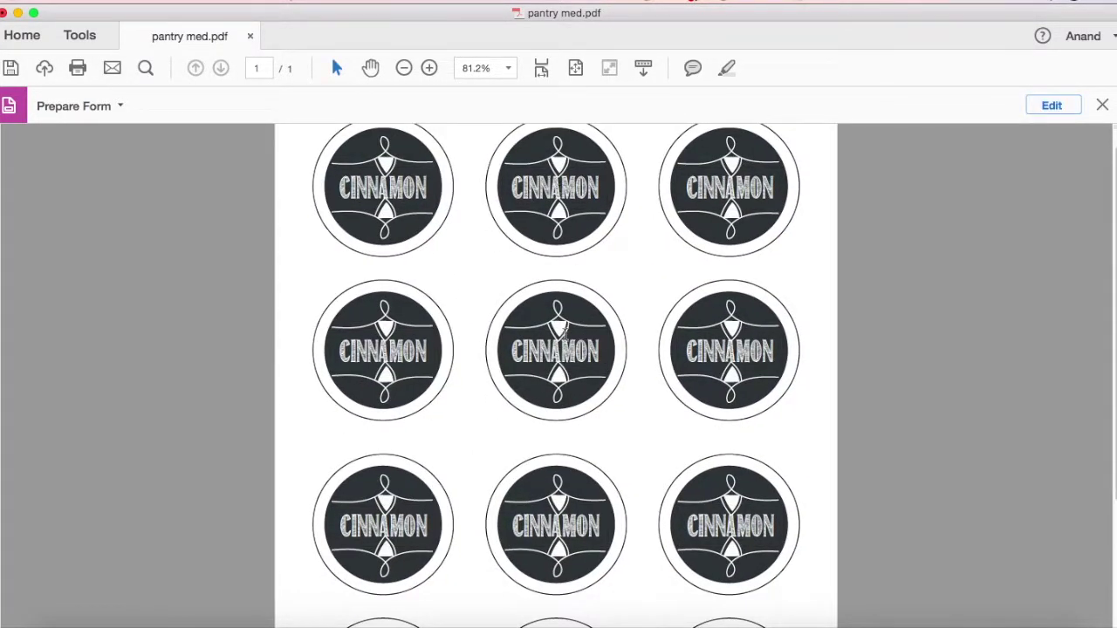
pyautogui.doubleClick(556, 349)
pyautogui.press('BackSpace')
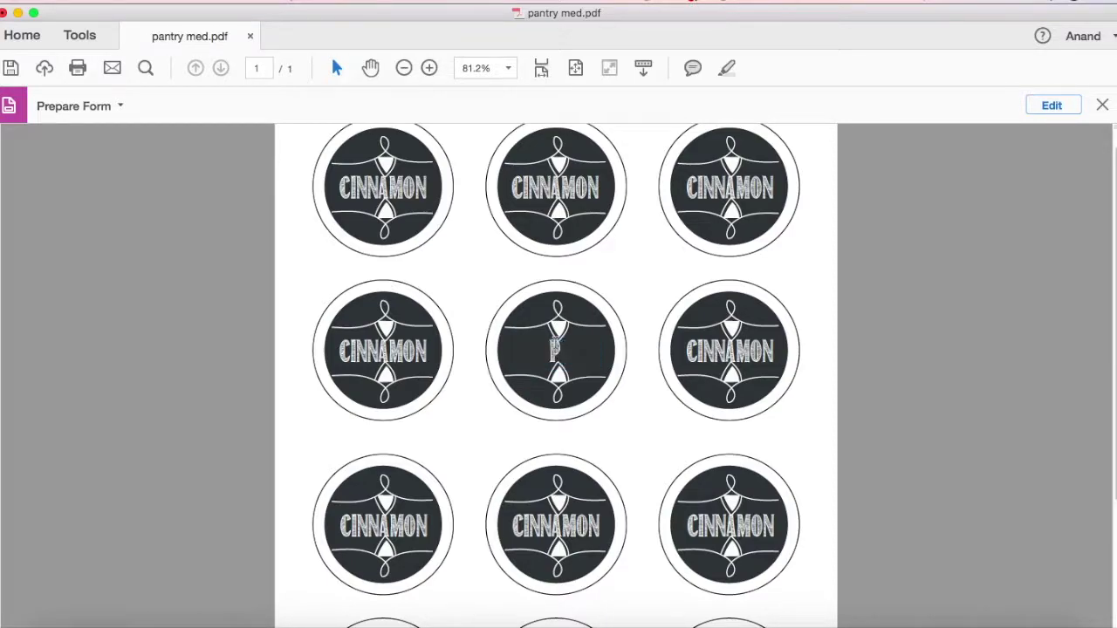
pyautogui.write('PEPPER')
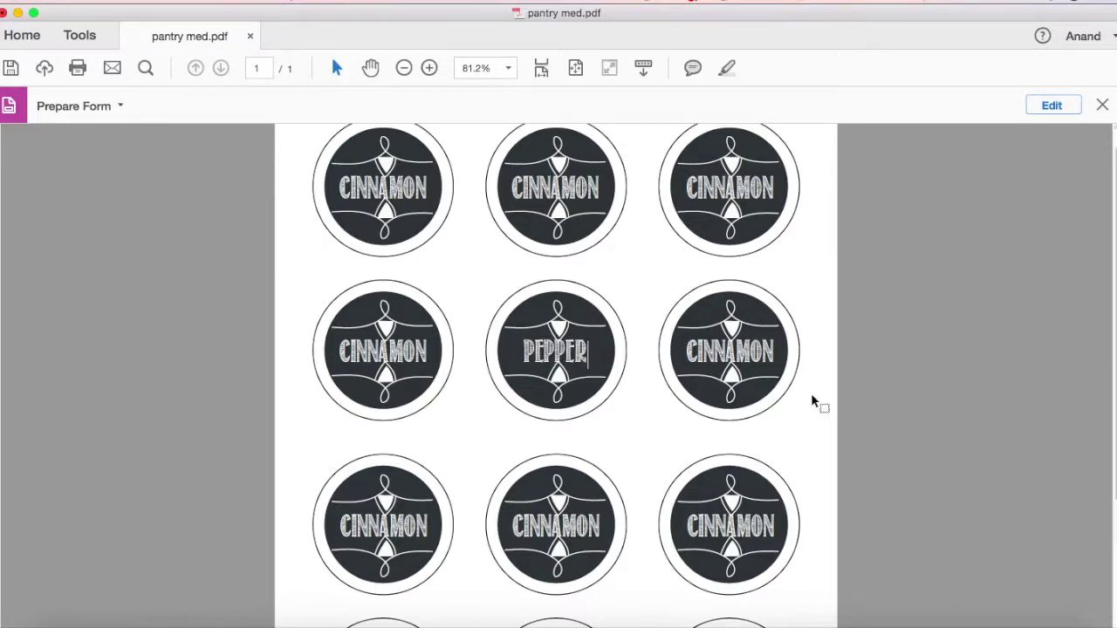
pyautogui.click(813, 402)
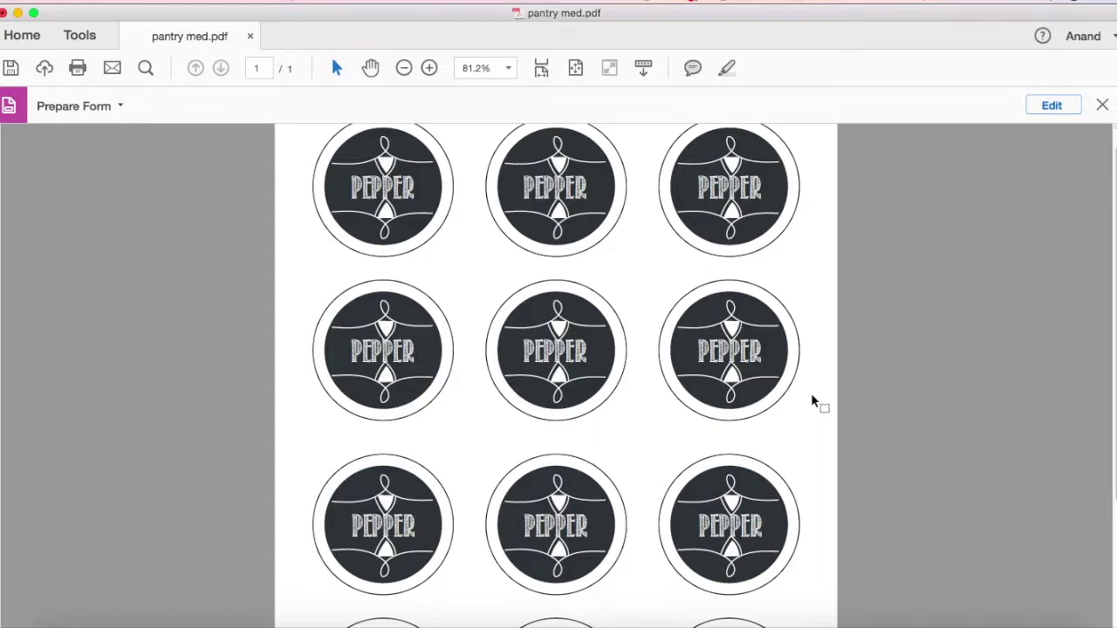
# Enter form editing and select, then deselect, the top-right label's field
pyautogui.click(1054, 106)
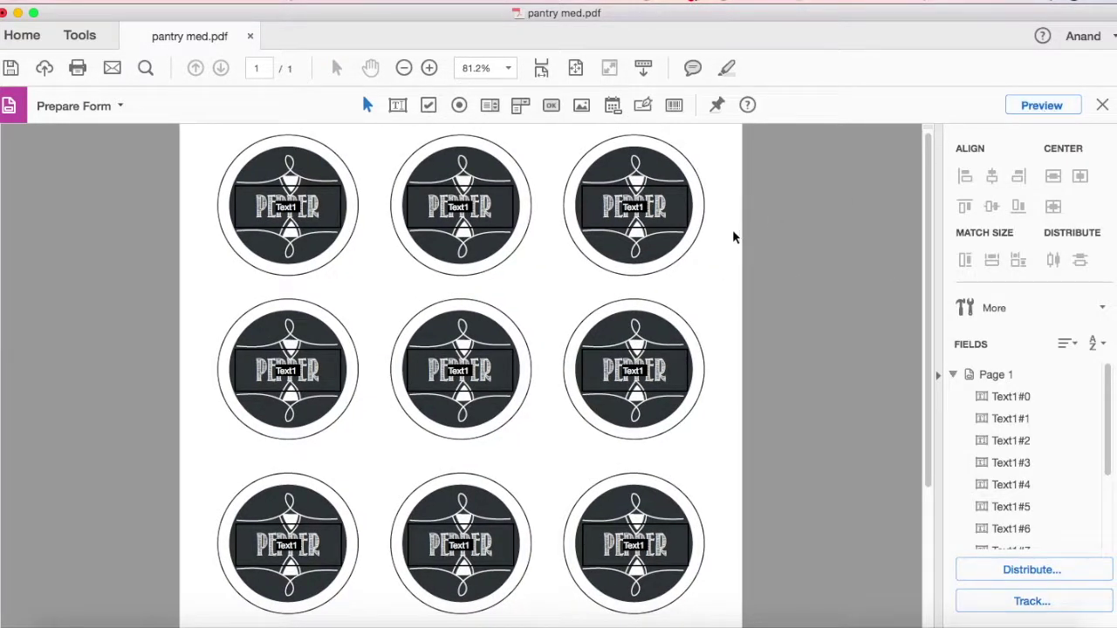
pyautogui.click(629, 207)
pyautogui.click(407, 225)
# Rename the first Text1#1 fields to 2 and 3 in the Fields panel
pyautogui.click(320, 203)
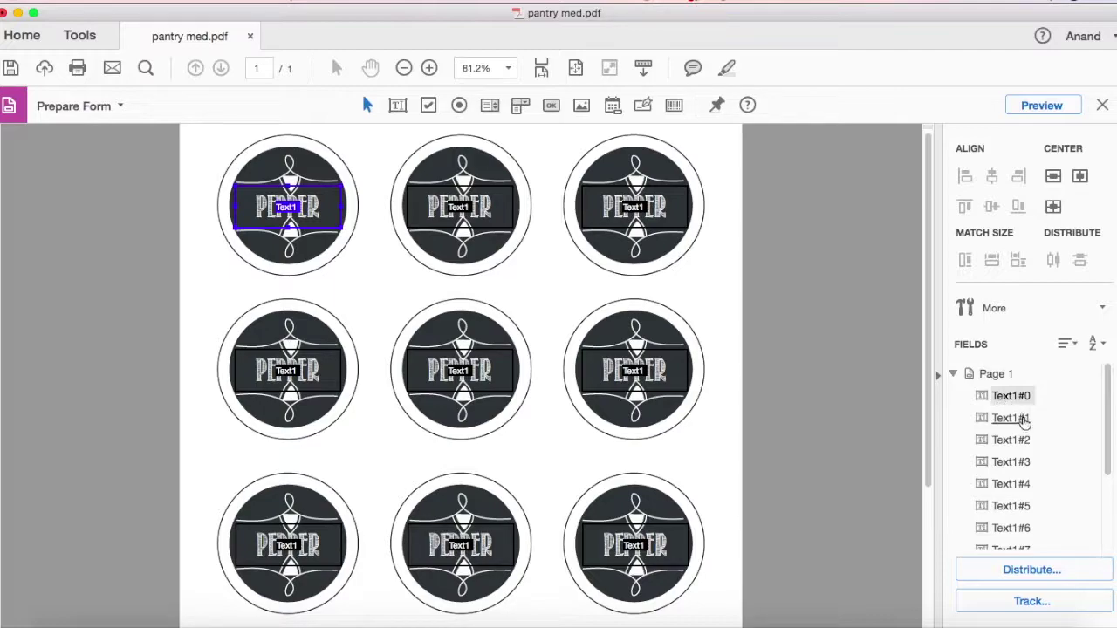
pyautogui.click(1021, 419)
pyautogui.click(1021, 420)
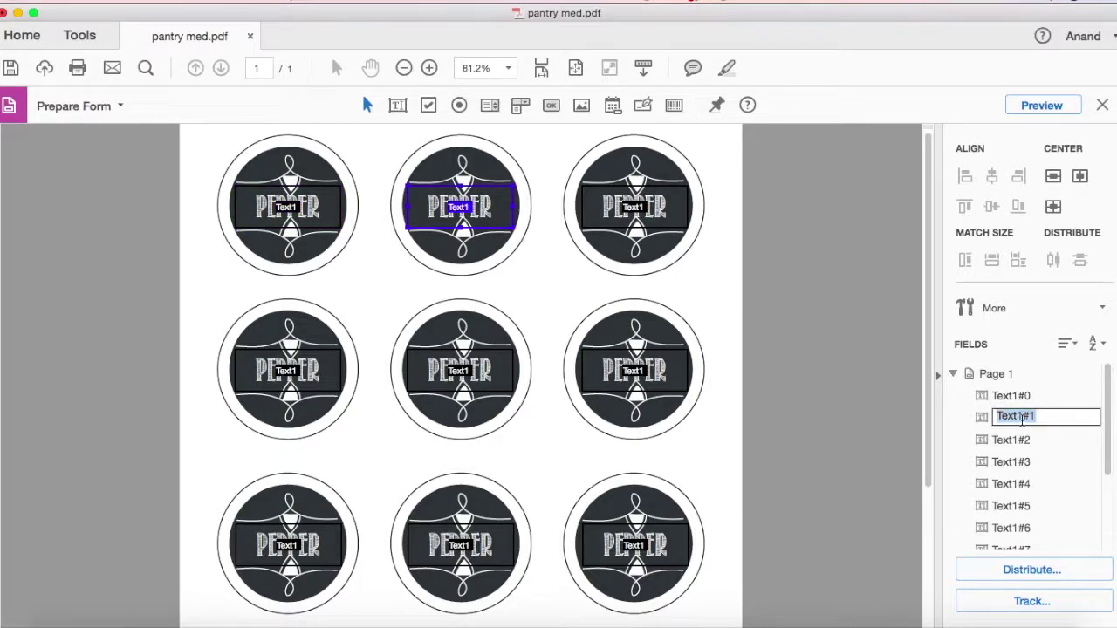
pyautogui.write('2')
pyautogui.click(1019, 441)
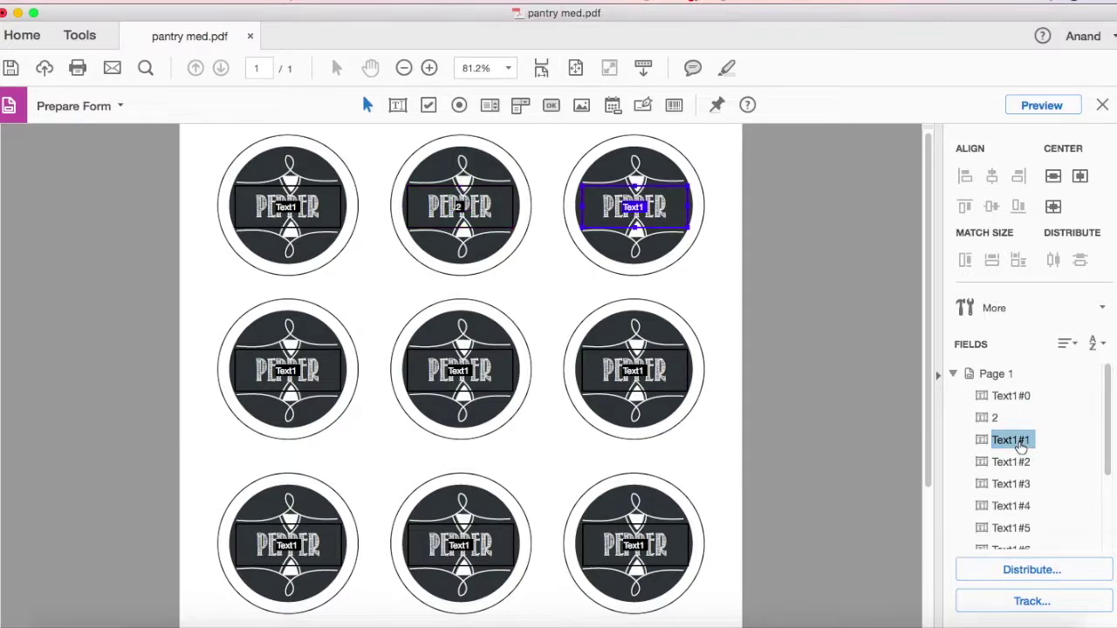
pyautogui.click(1021, 441)
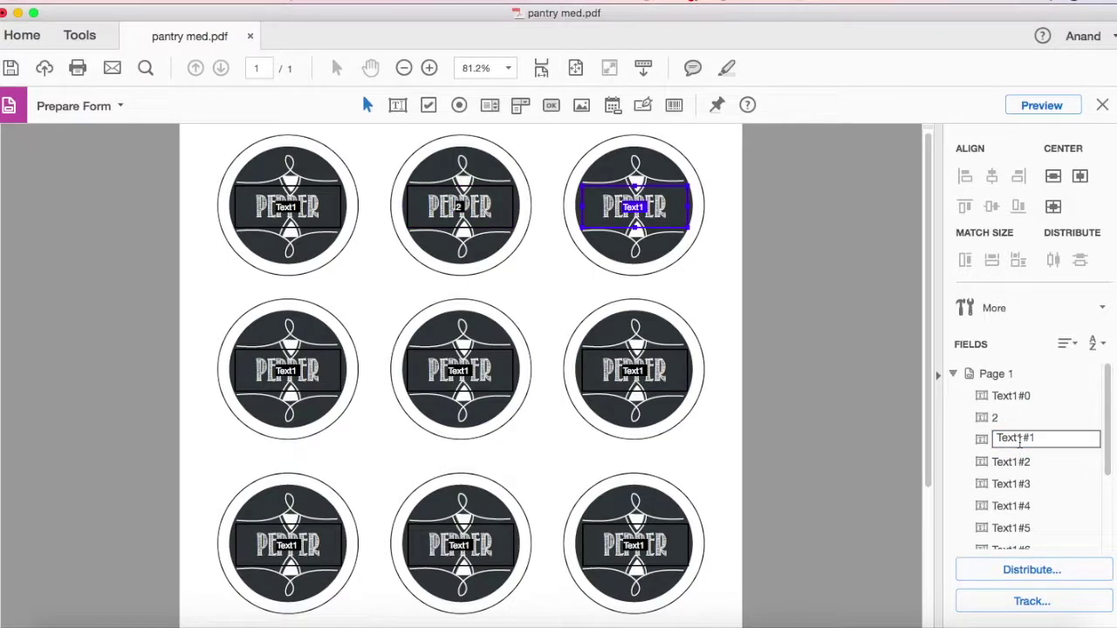
pyautogui.write('3')
pyautogui.click(1021, 465)
# Rename the remaining label fields 4 through 11, then preview the sheet
pyautogui.write('4')
pyautogui.click(1021, 483)
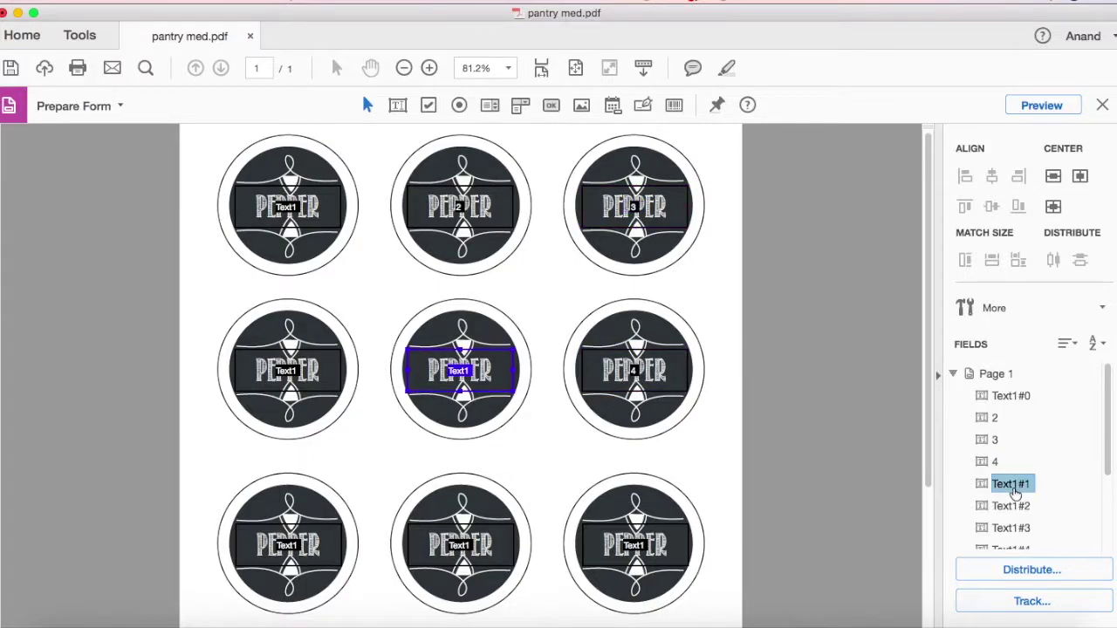
pyautogui.write('5')
pyautogui.click(1021, 506)
pyautogui.write('6')
pyautogui.click(1021, 528)
pyautogui.write('7')
pyautogui.click(1020, 545)
pyautogui.write('8')
pyautogui.click(1057, 472)
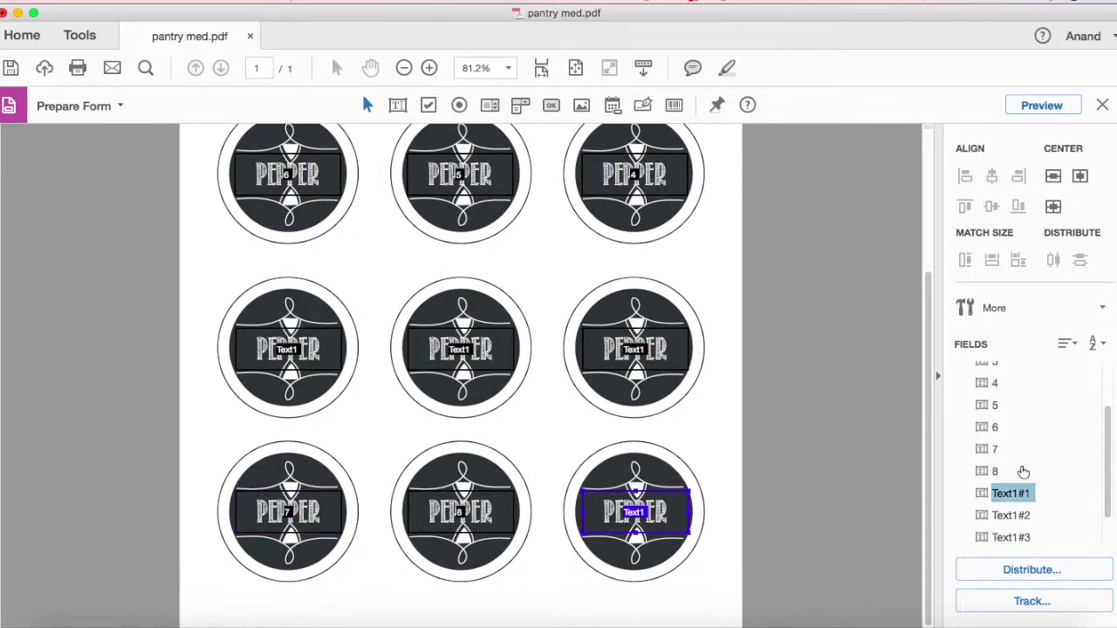
pyautogui.write('9')
pyautogui.click(1064, 515)
pyautogui.write('10')
pyautogui.click(1006, 534)
pyautogui.write('11')
pyautogui.press('Return')
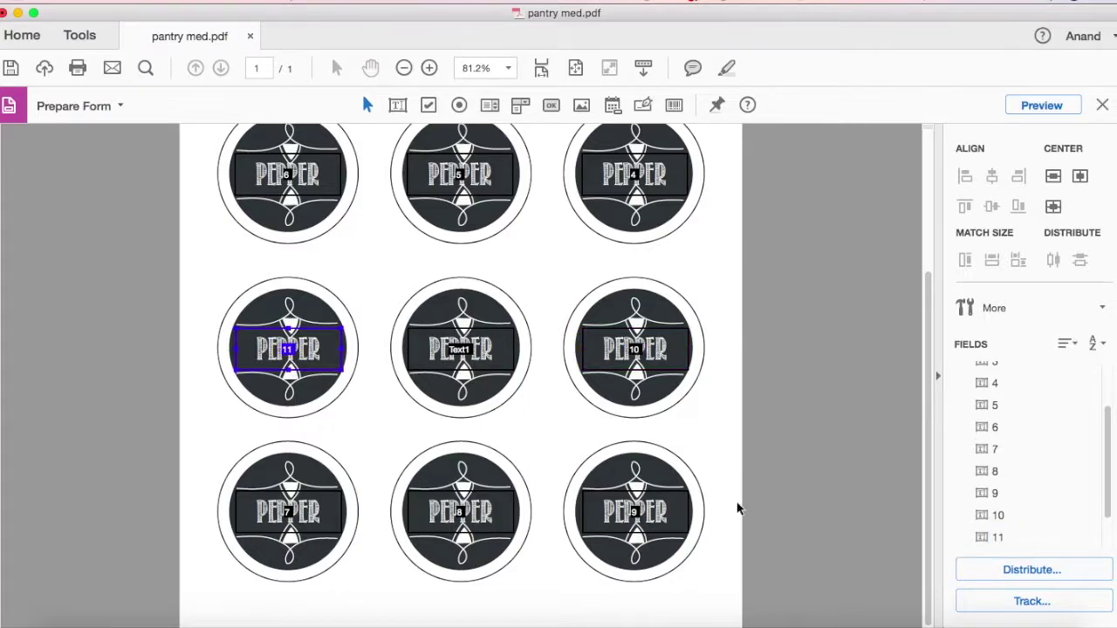
pyautogui.scroll(5, 786, 471)
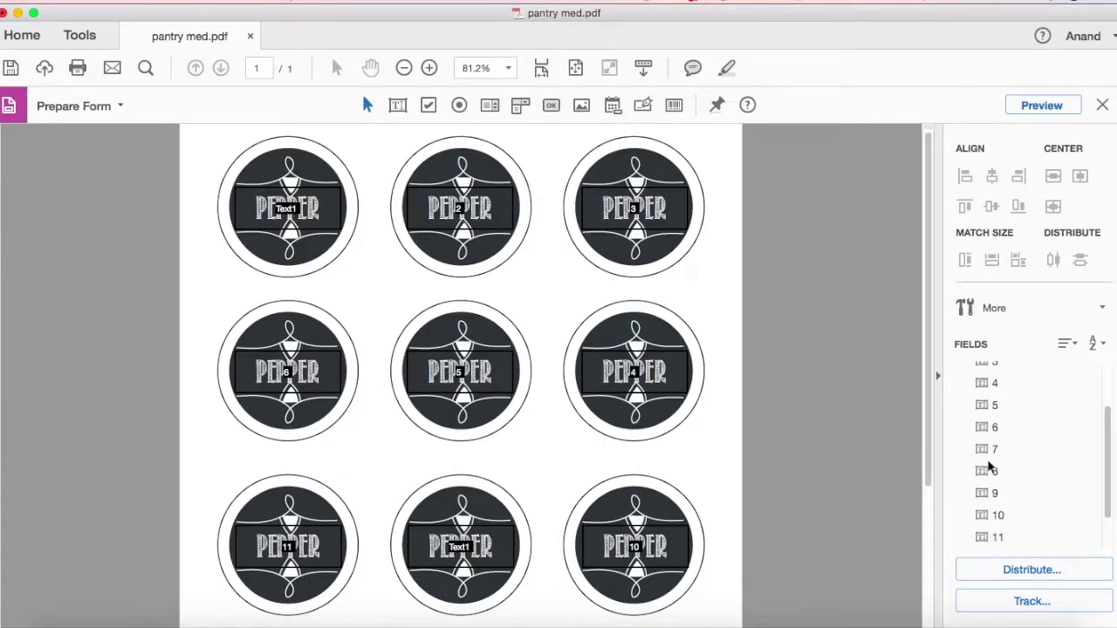
pyautogui.click(1050, 106)
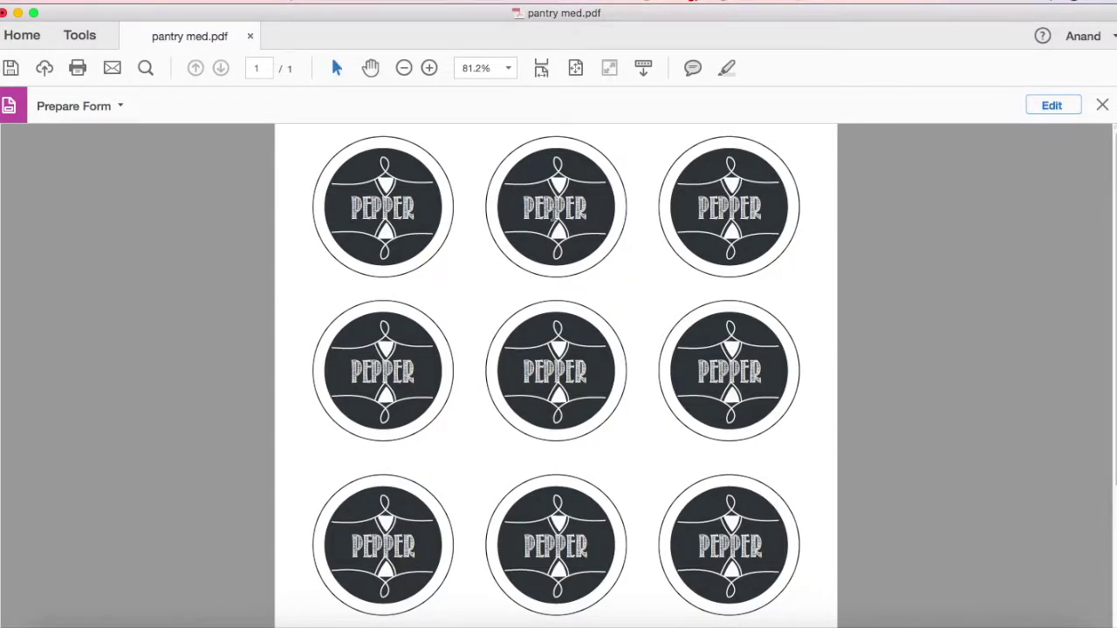
# Change the top-middle label's text to CINNAMON
pyautogui.doubleClick(554, 214)
pyautogui.press('BackSpace')
pyautogui.write('CINNAMON')
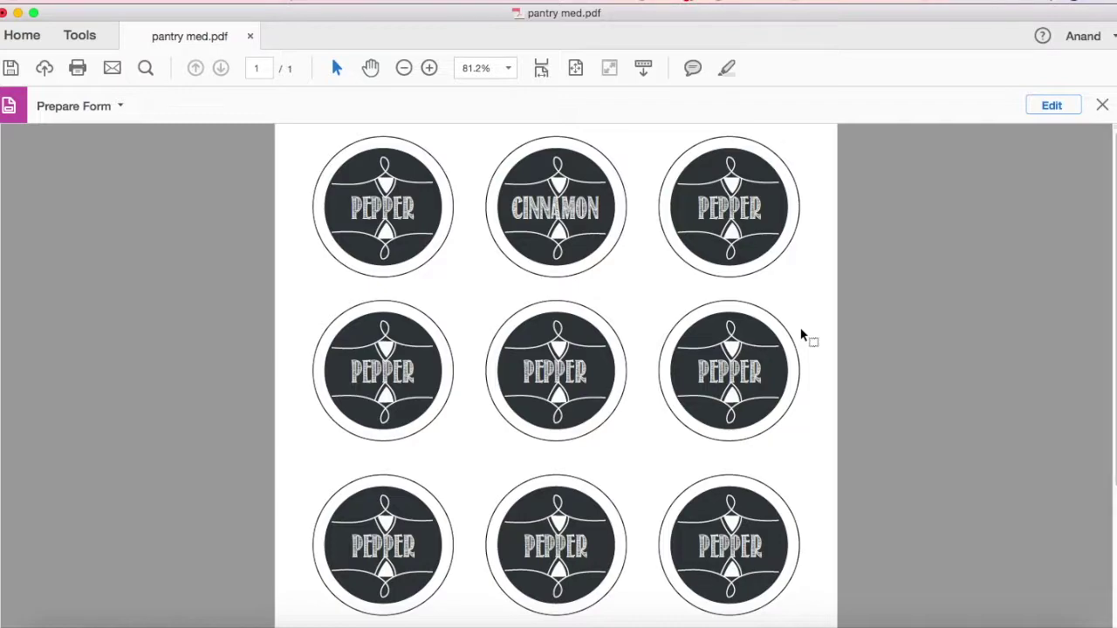
# Save the sheet over pantry med.pdf in the abc folder
pyautogui.click(131, 4)
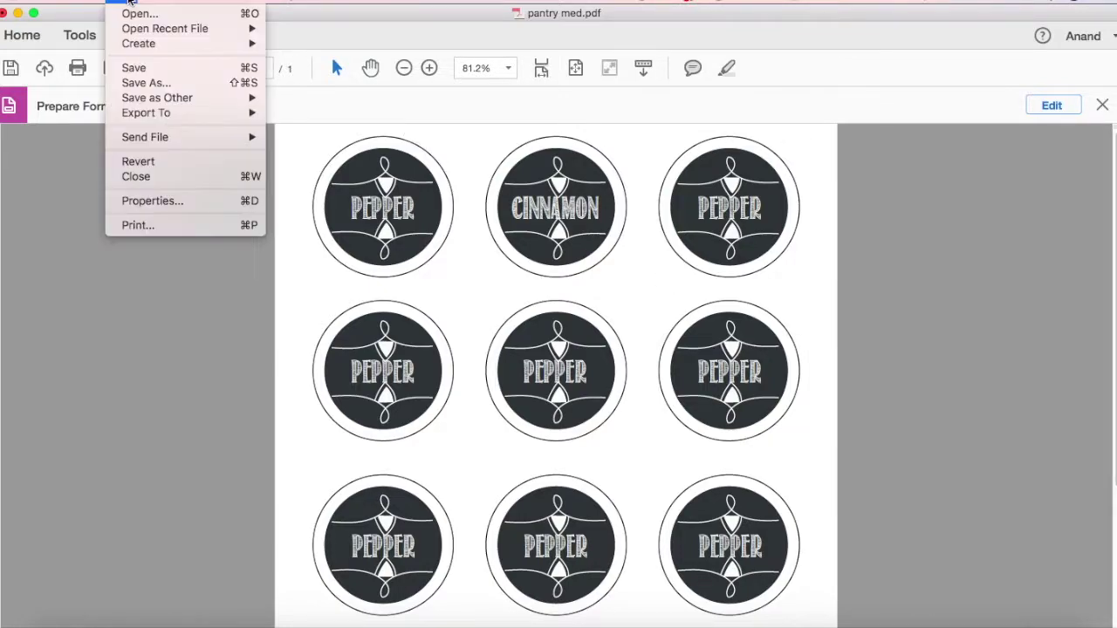
pyautogui.click(144, 70)
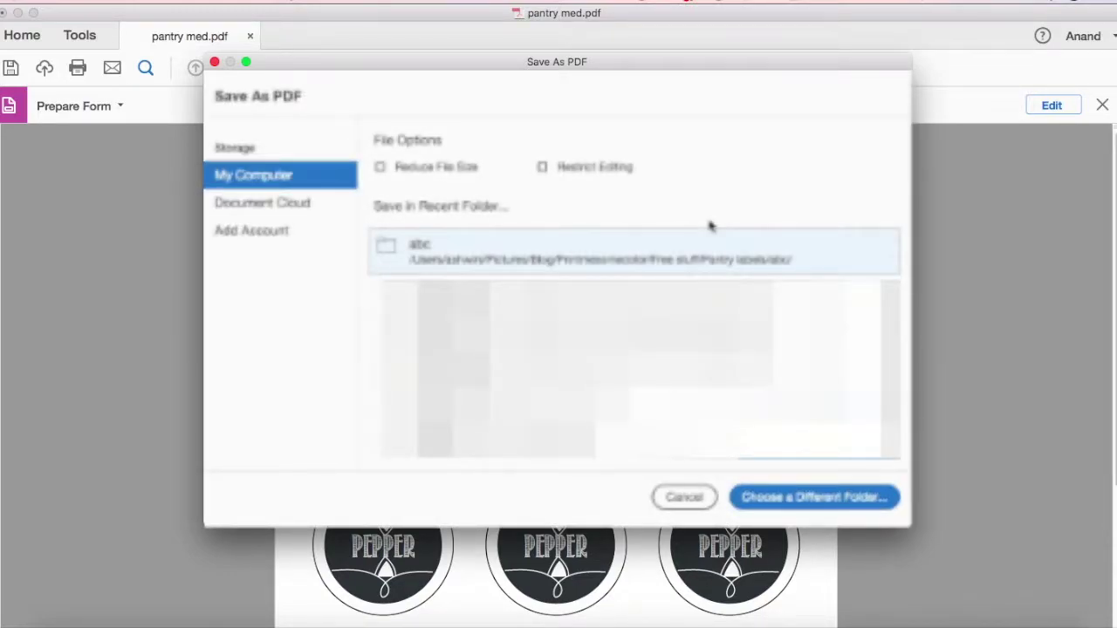
pyautogui.click(708, 229)
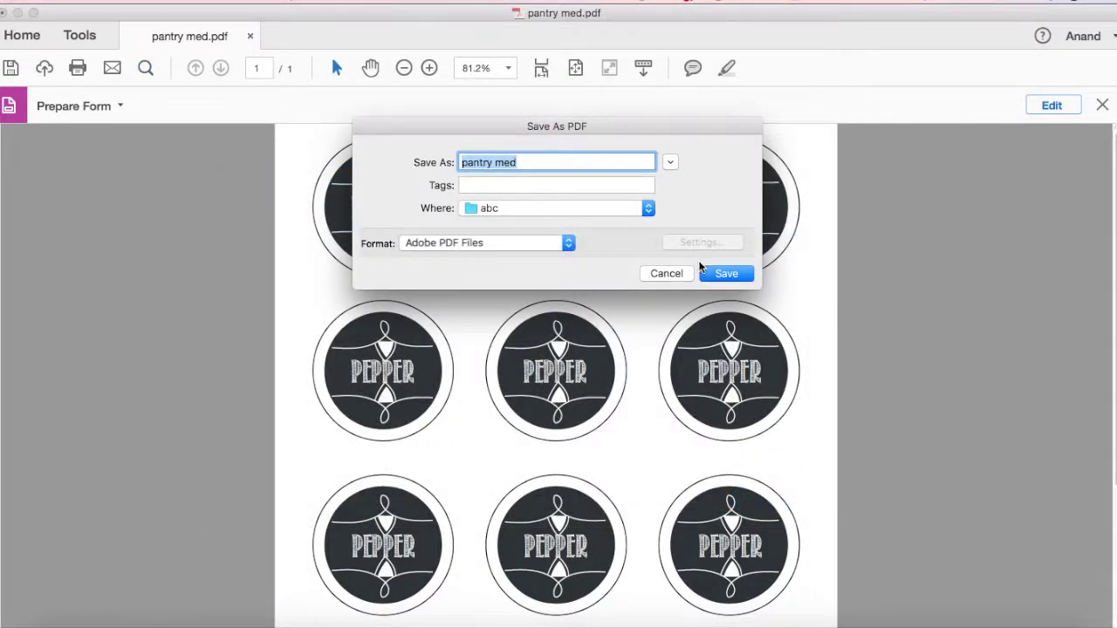
pyautogui.click(725, 274)
pyautogui.click(684, 225)
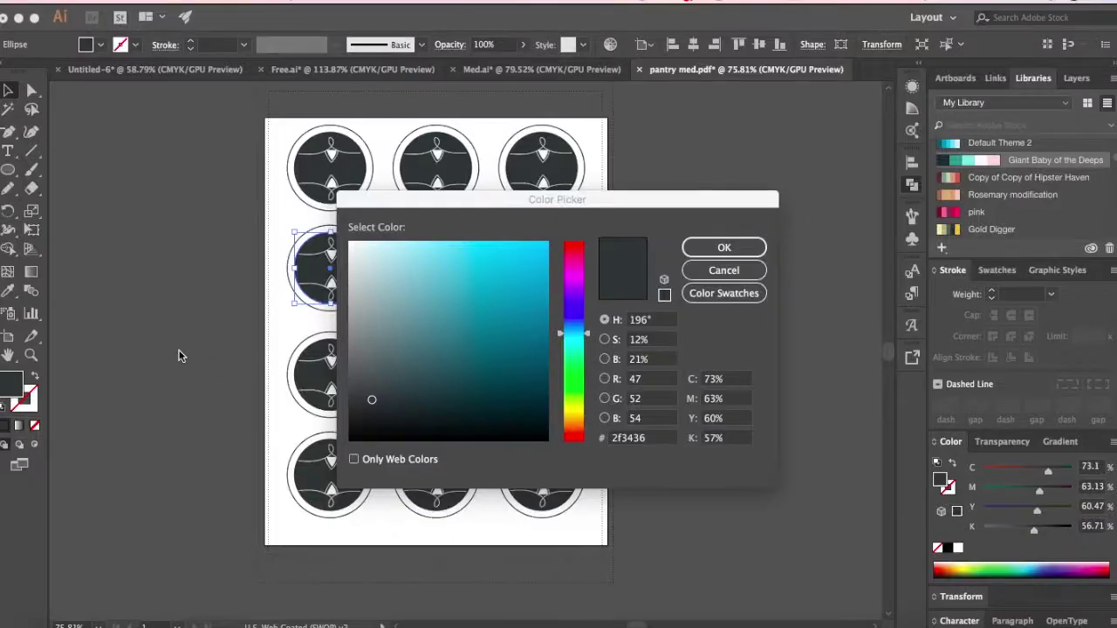
# Find pantry med.pdf in Finder and open it with Adobe Acrobat Reader DC
pyautogui.click(70, 619)
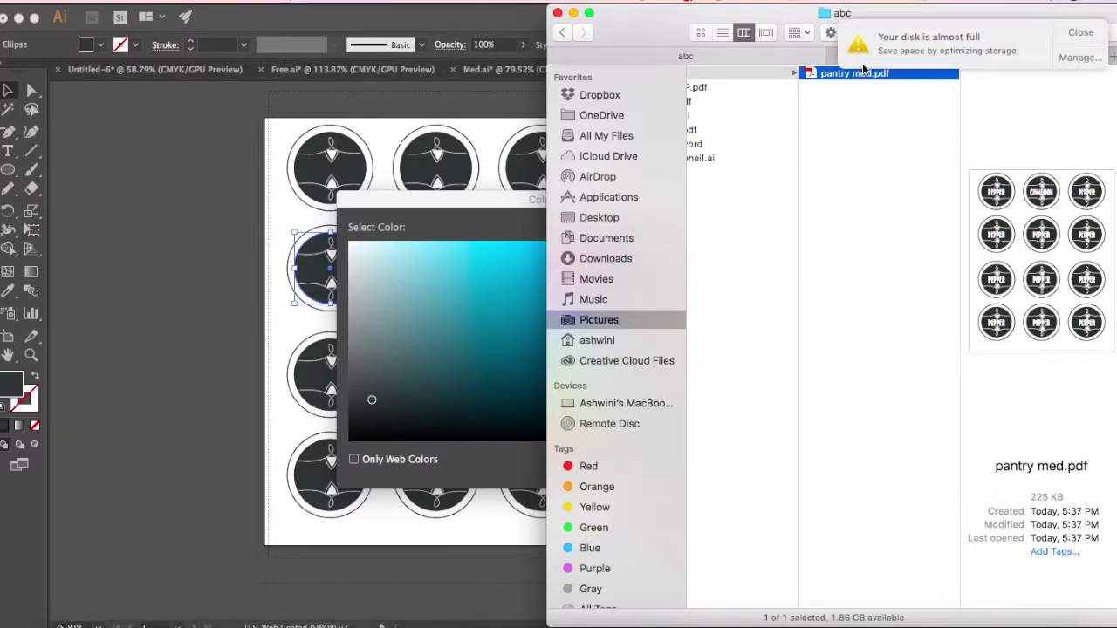
pyautogui.click(1080, 33)
pyautogui.rightClick(900, 74)
pyautogui.moveTo(934, 98)
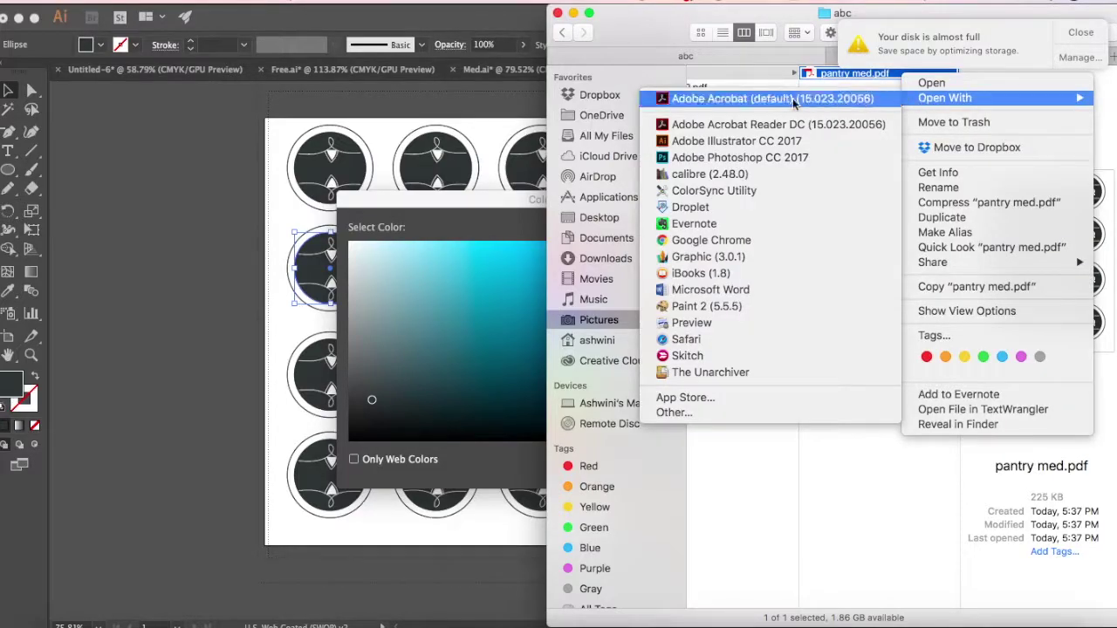
pyautogui.click(768, 129)
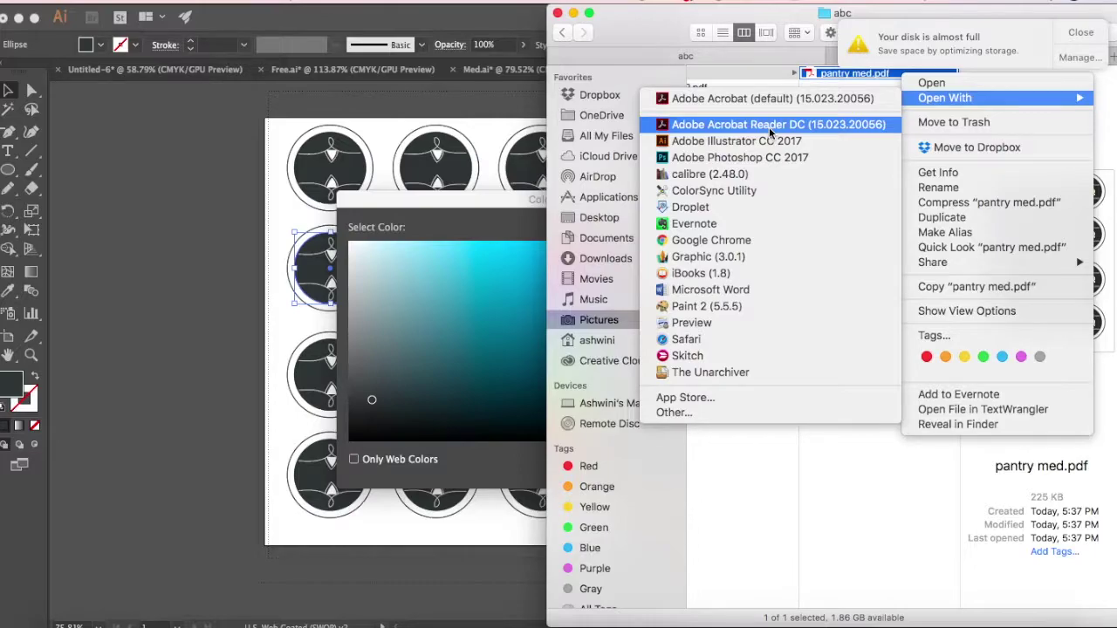
pyautogui.click(769, 127)
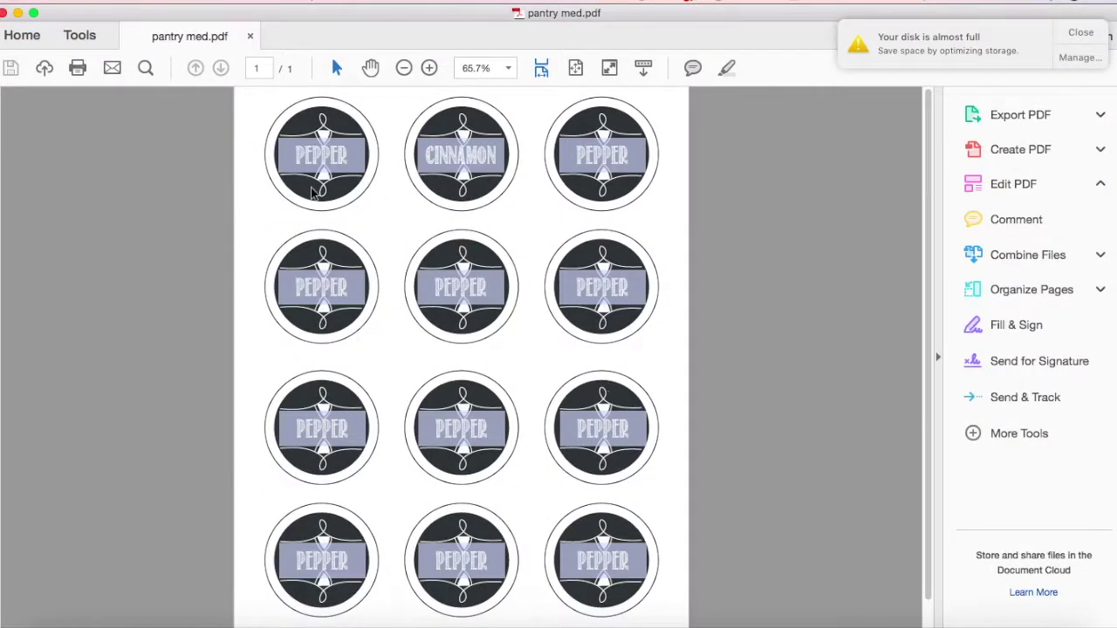
# Type HELLO over PEPPER in the top-left label and commit the entry
pyautogui.doubleClick(321, 156)
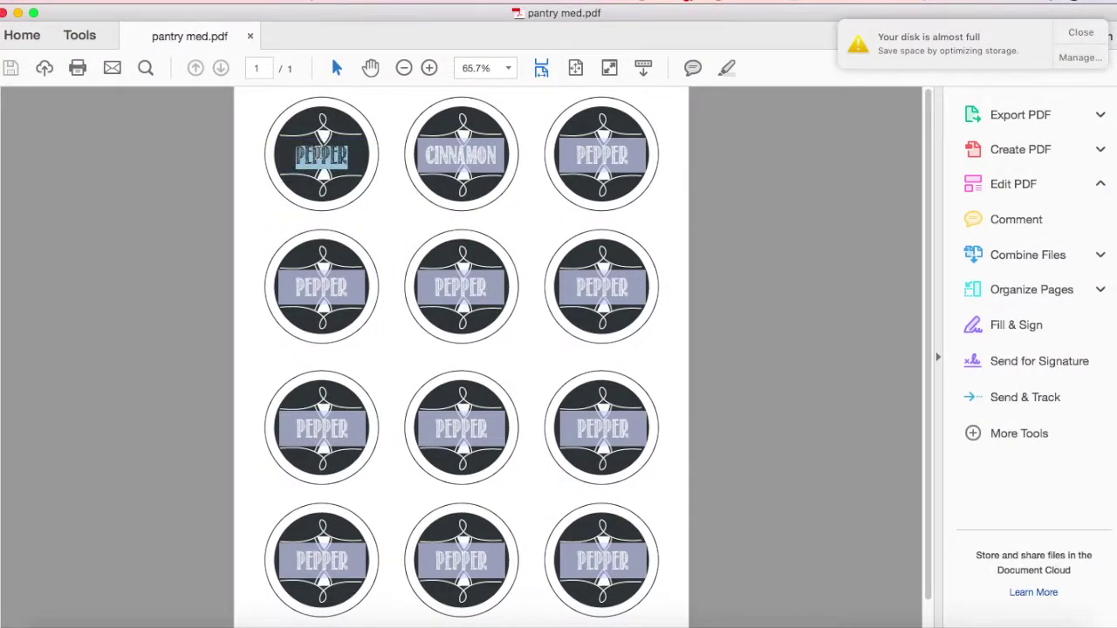
pyautogui.write('HELLO')
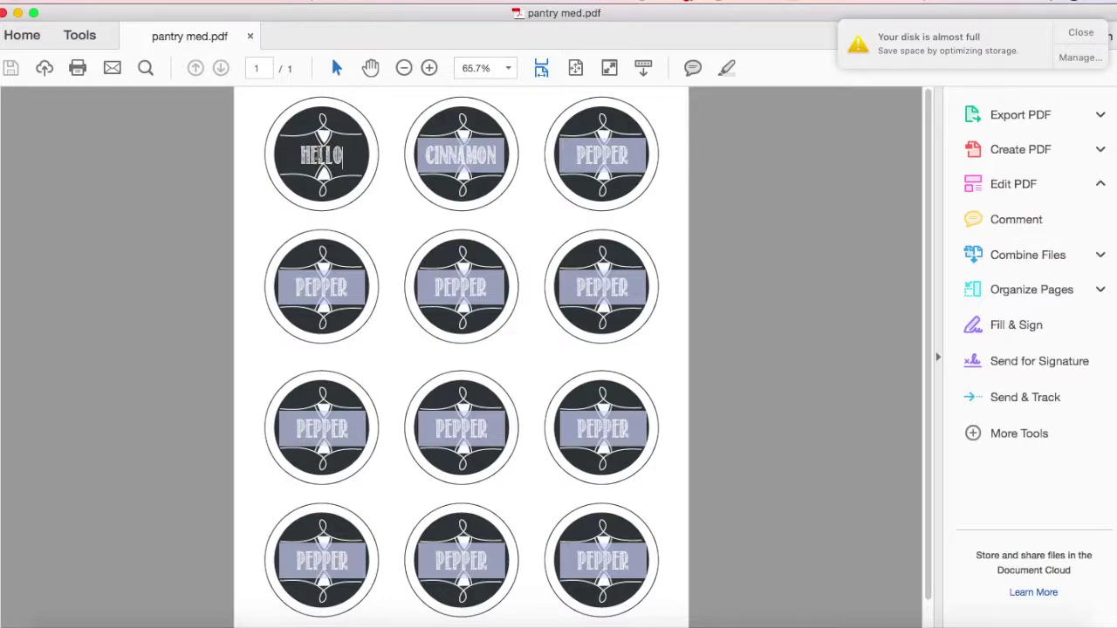
pyautogui.click(674, 232)
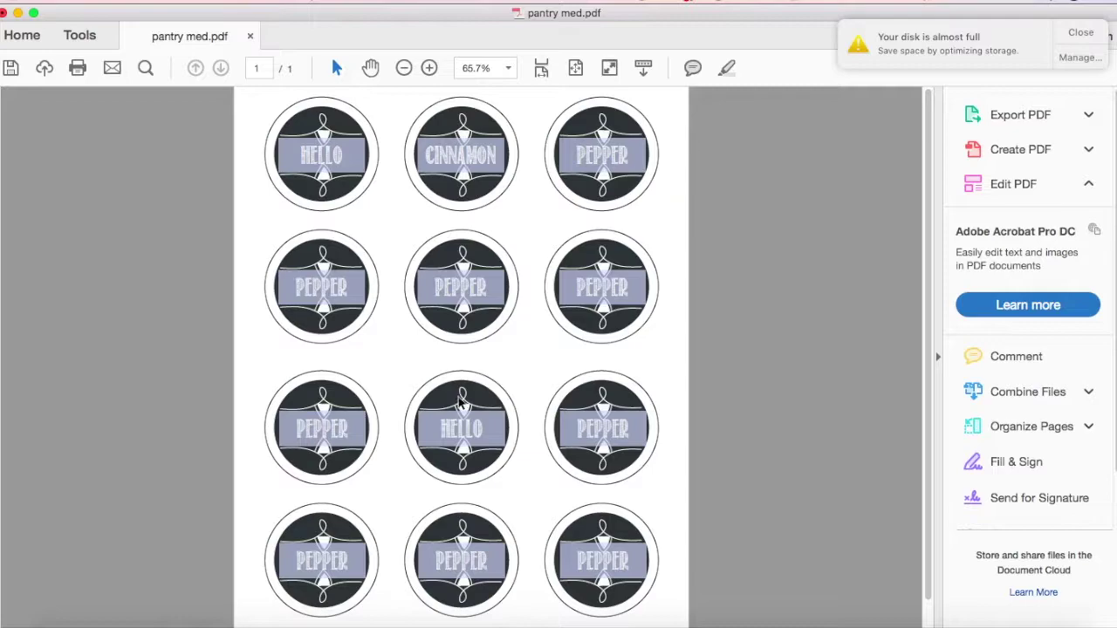
pyautogui.scroll(-1, 460, 401)
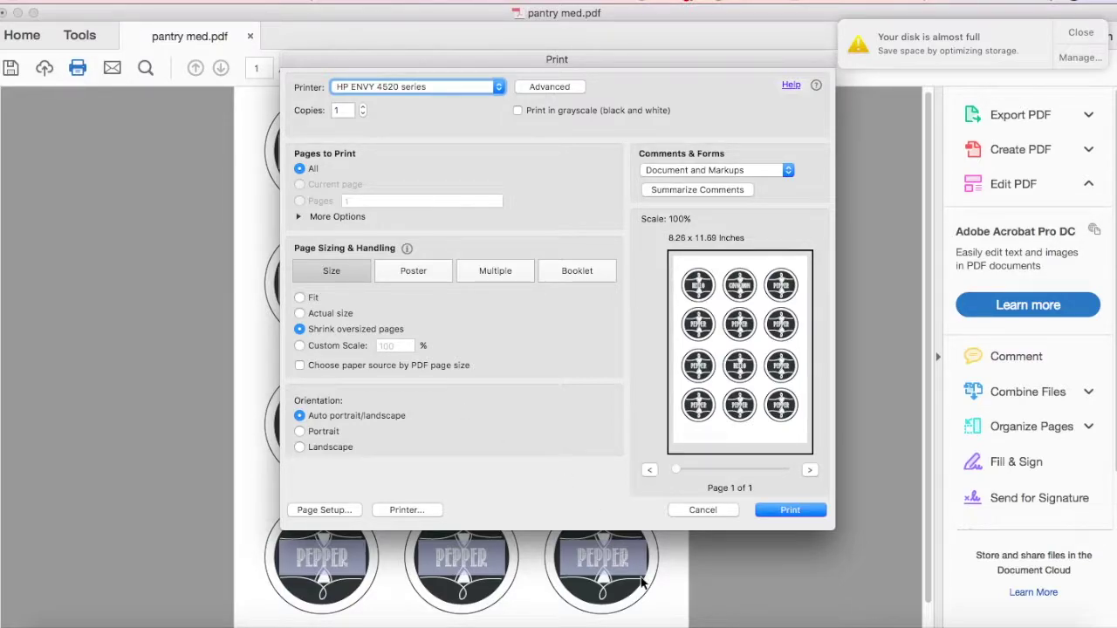
# Cancel the Print dialog without printing
pyautogui.click(703, 509)
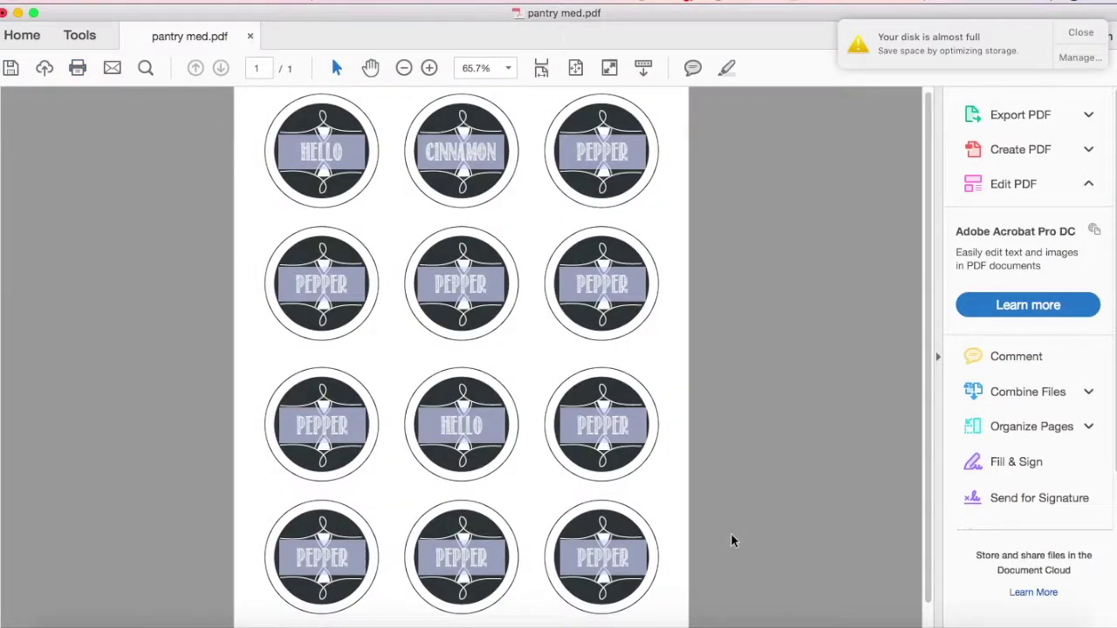